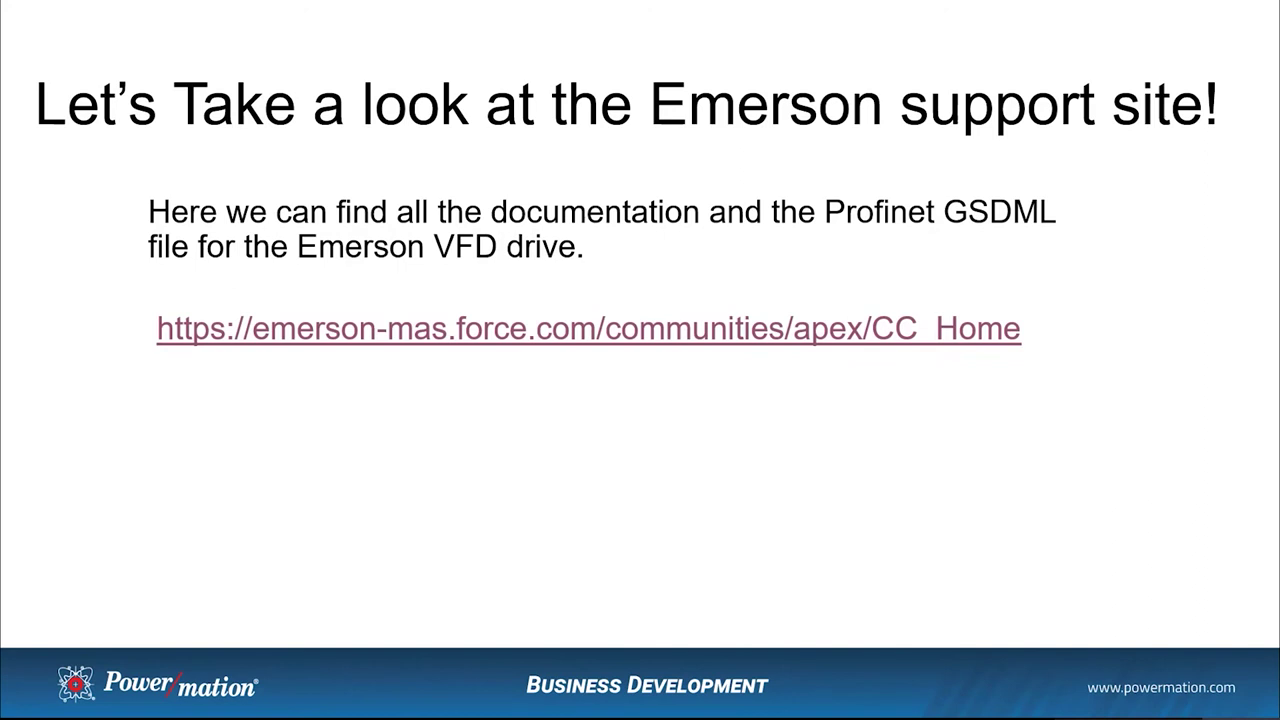
Open the Emerson Customer Center site, search its knowledge base for "Vfd landing" and open the PACMotion VFD IC866x landing page
left_click(462, 331)
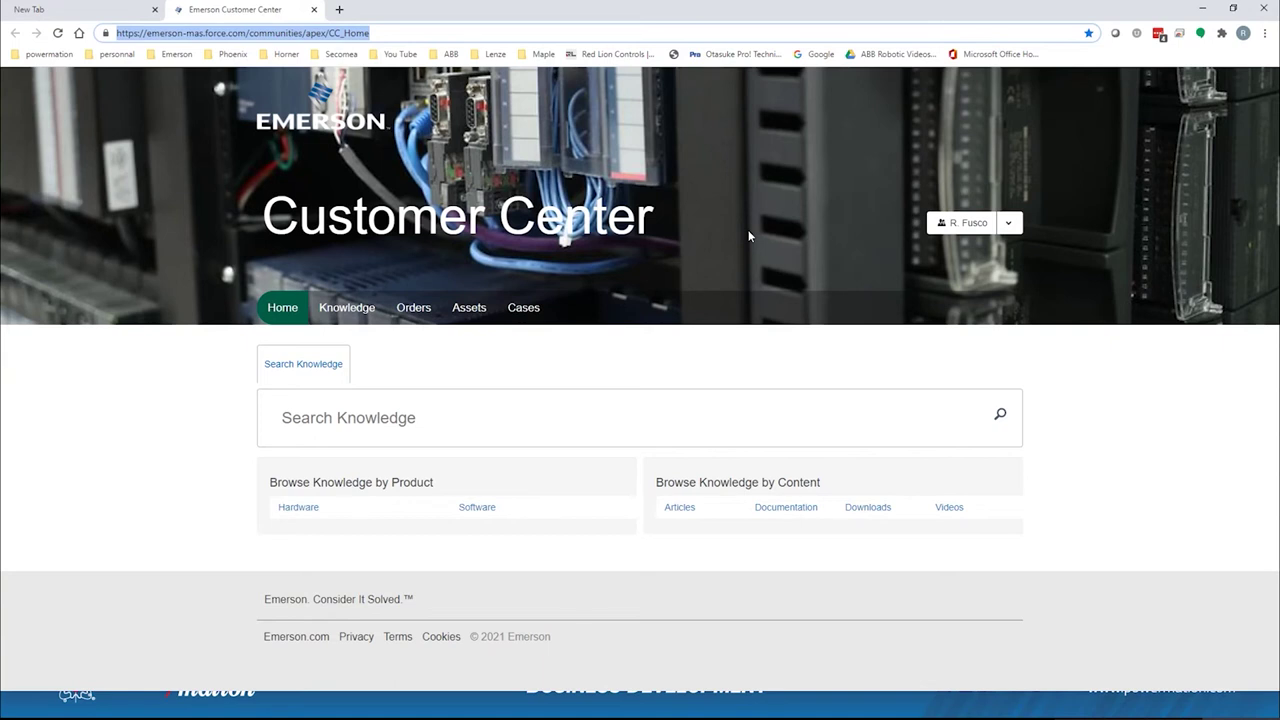
left_click(306, 512)
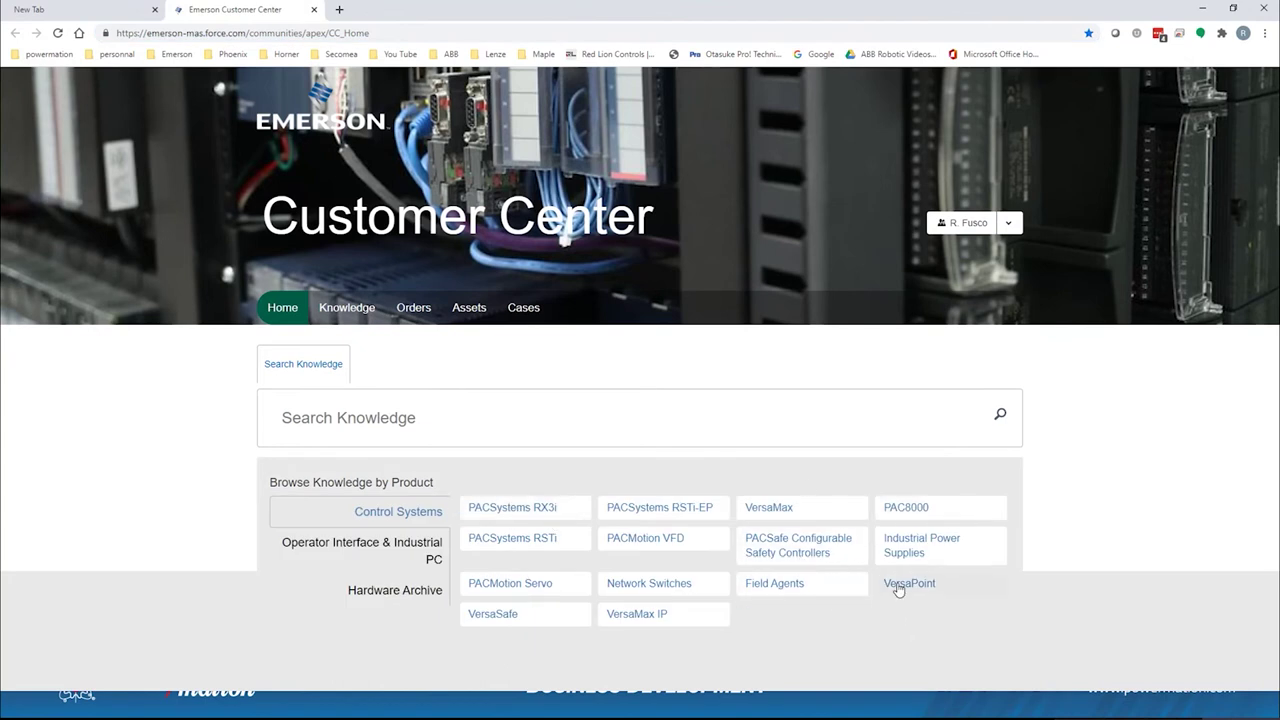
left_click(383, 420)
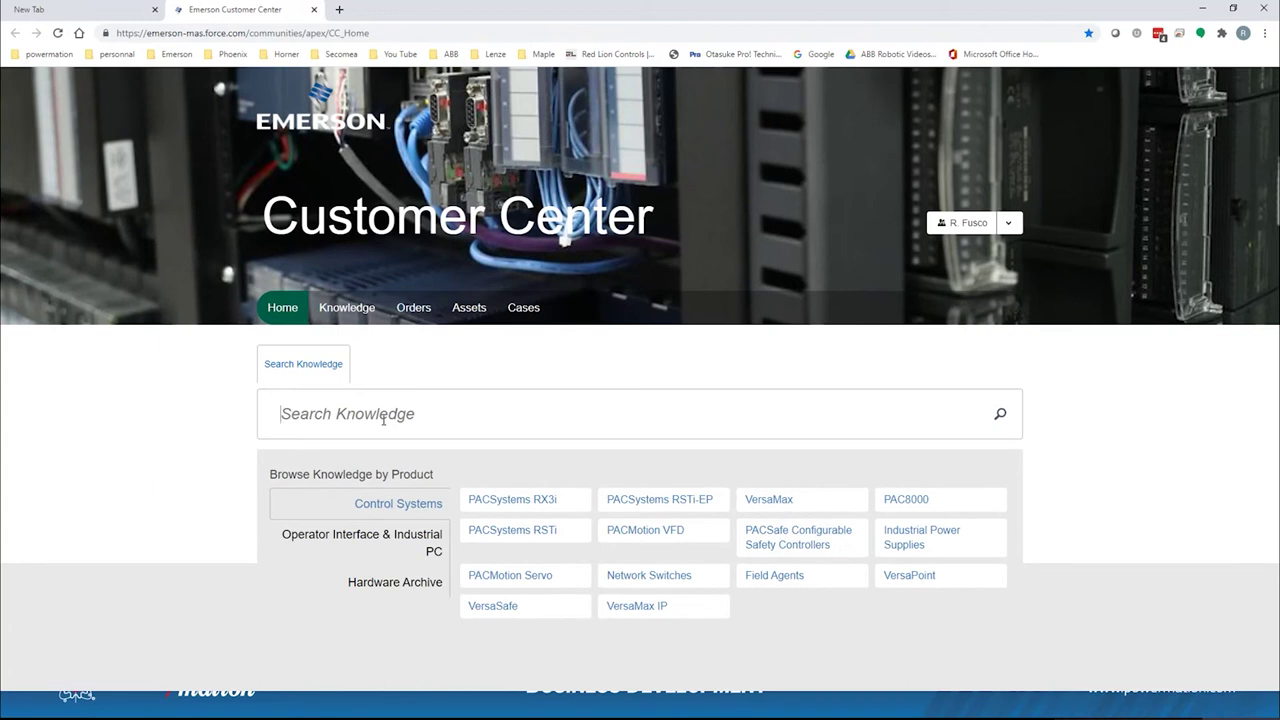
type("Vfd landing")
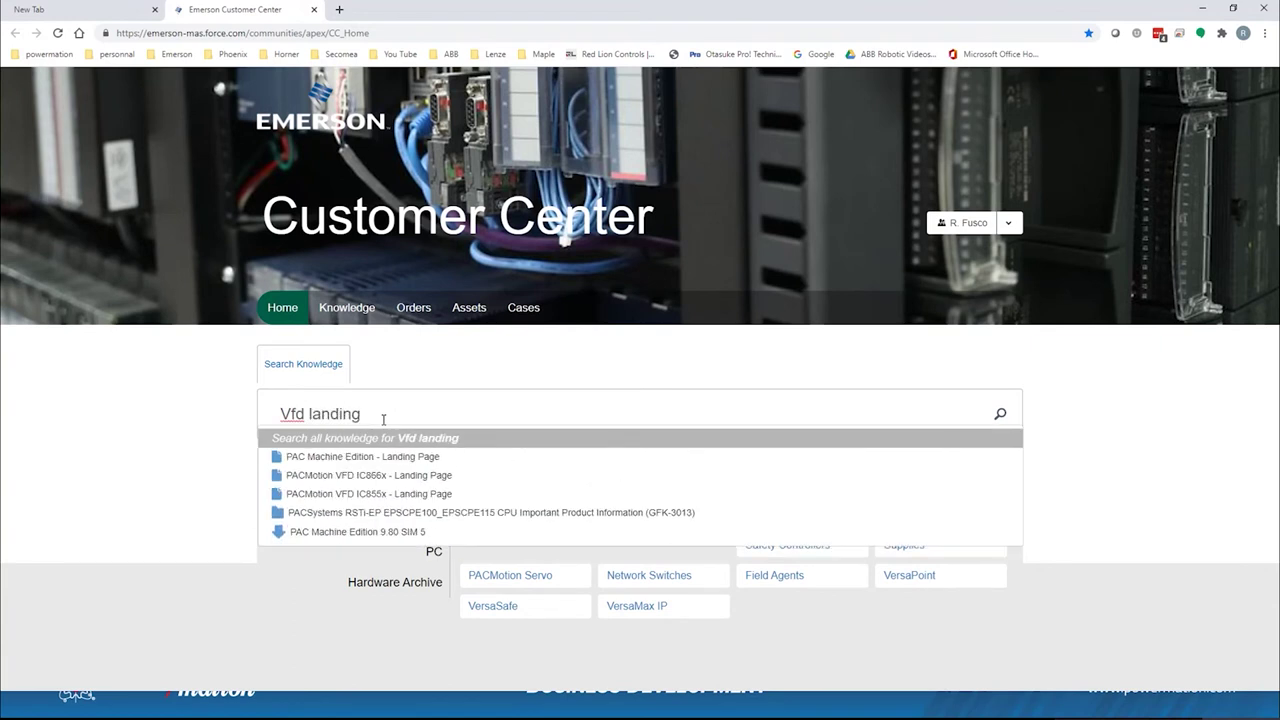
key("Return")
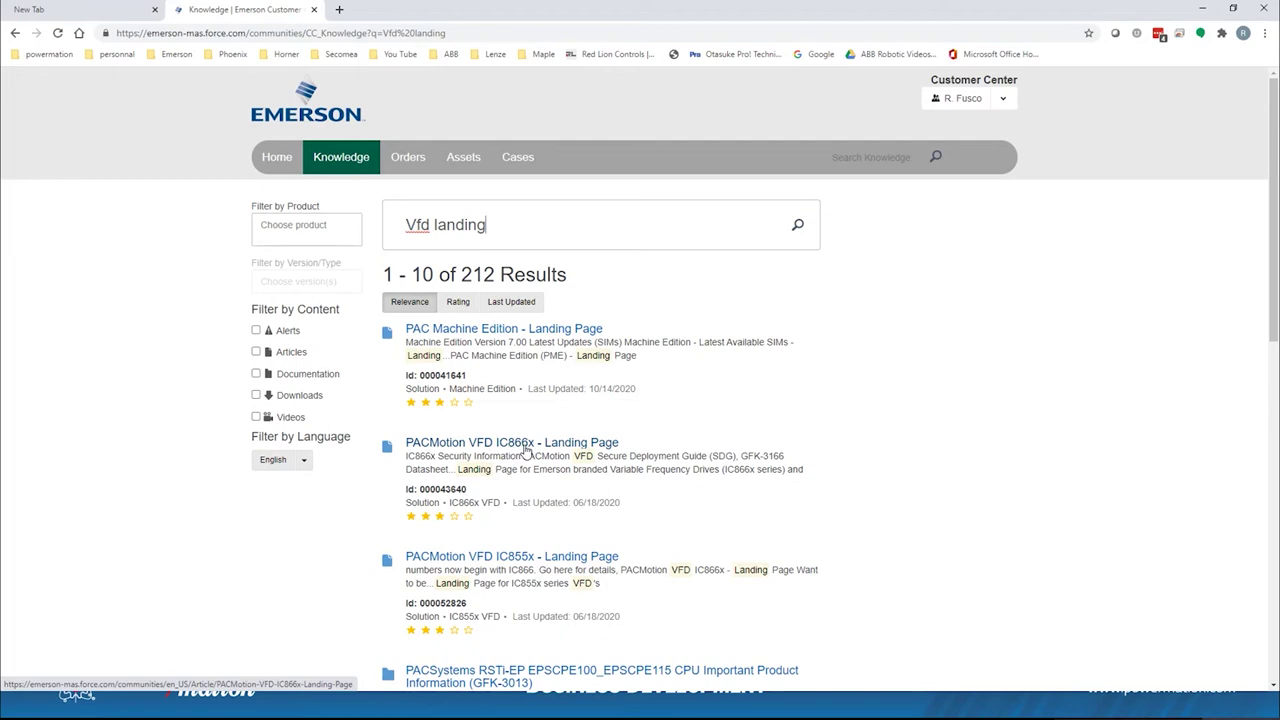
left_click(525, 452)
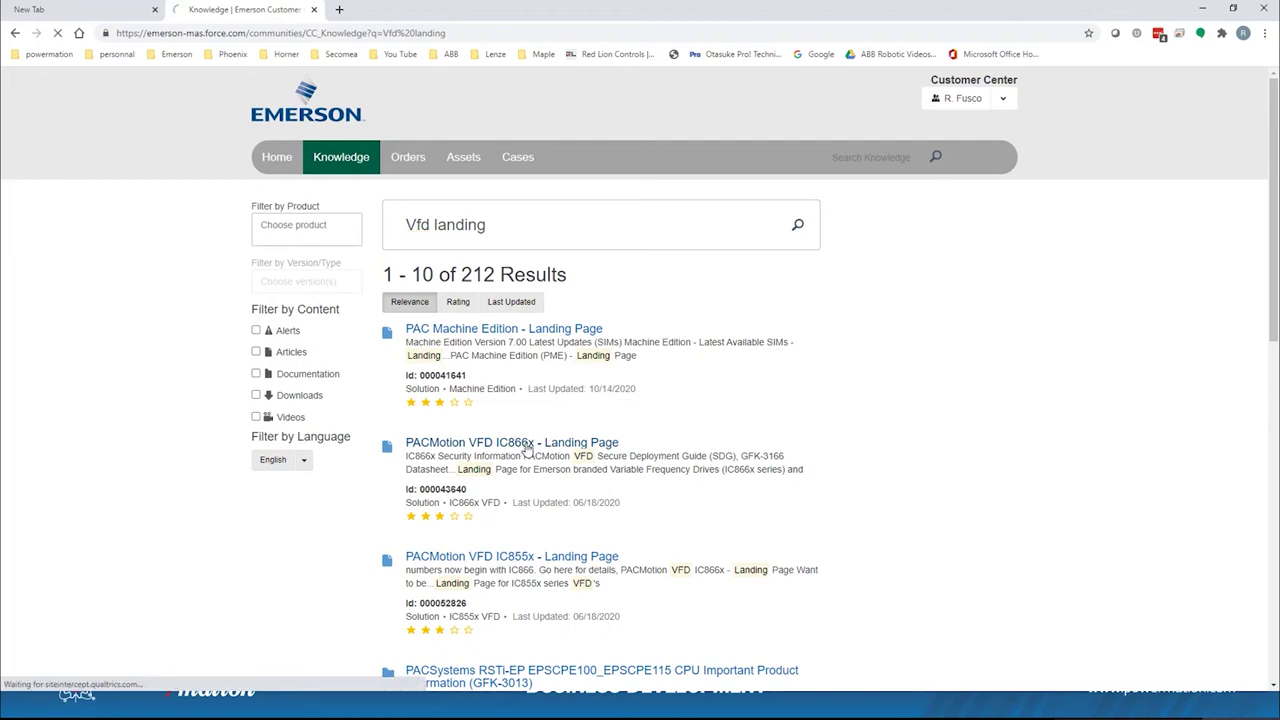
scroll(843, 530, "down", 2)
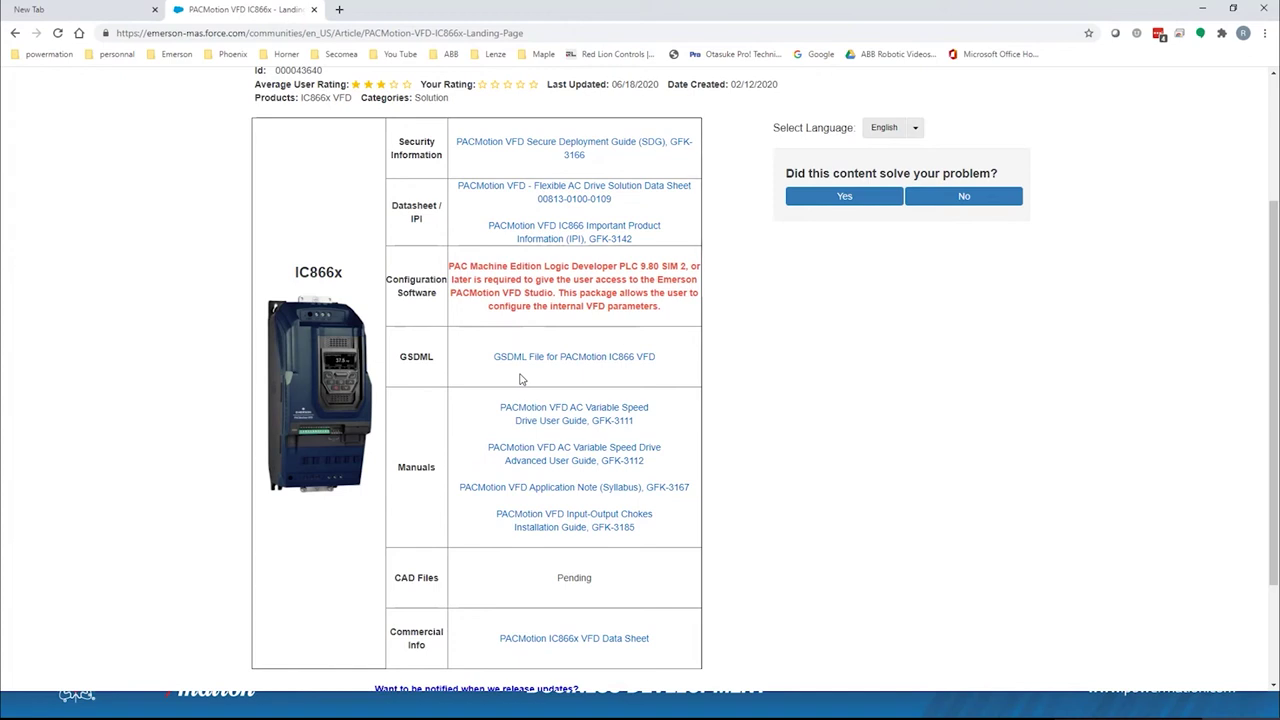
Open the page of the GSDML file for the PACMotion IC866 VFD and try to download GSDML-V2.31-IC866-VFD-20200113.zip
left_click(520, 363)
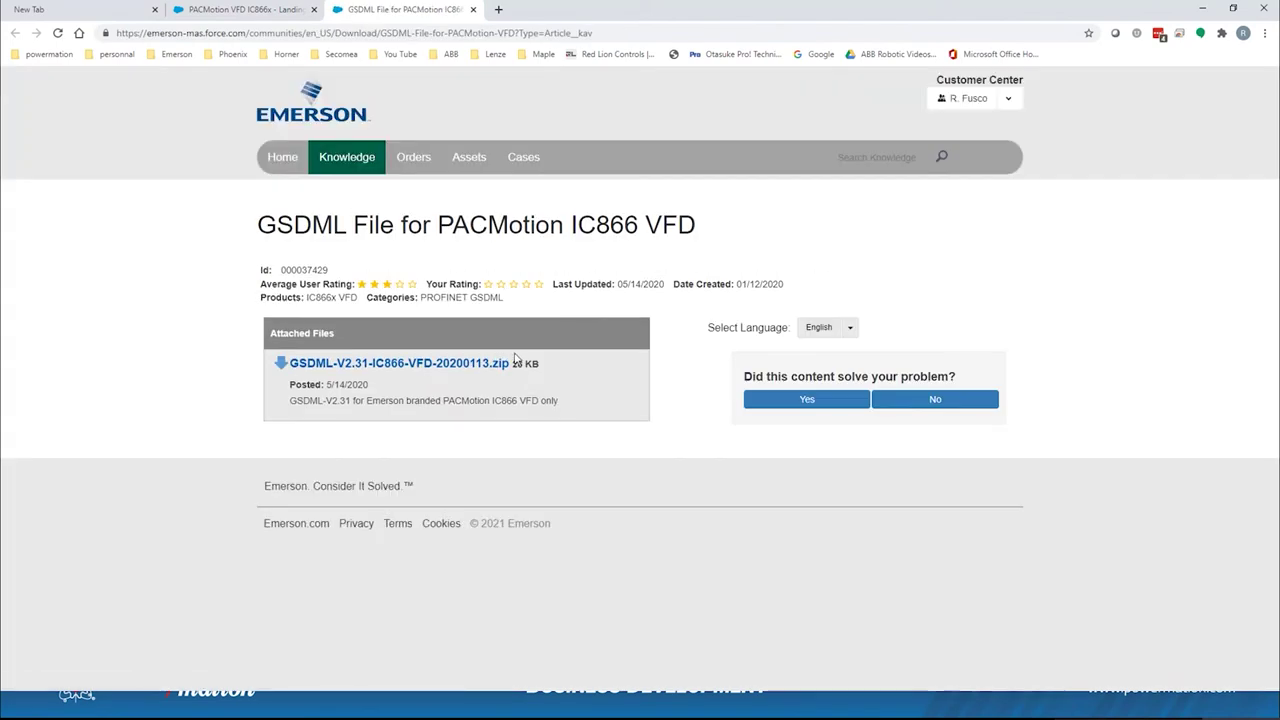
left_click(287, 366)
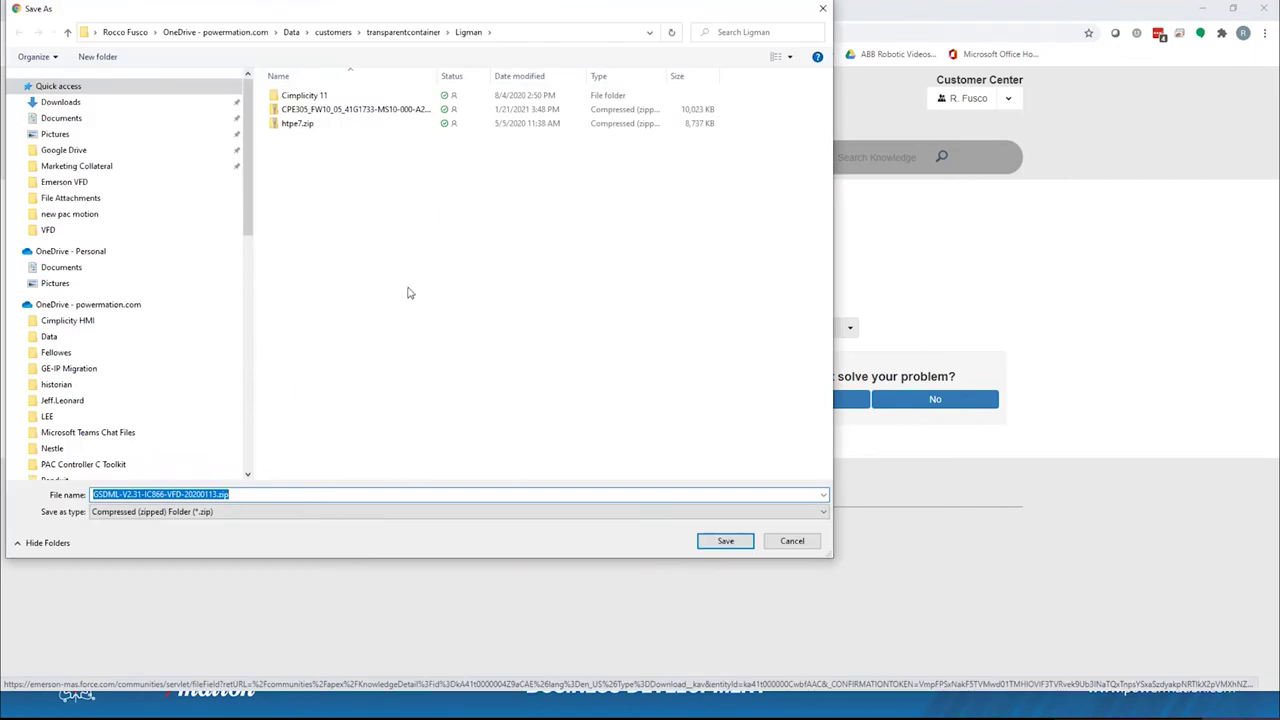
left_click(790, 541)
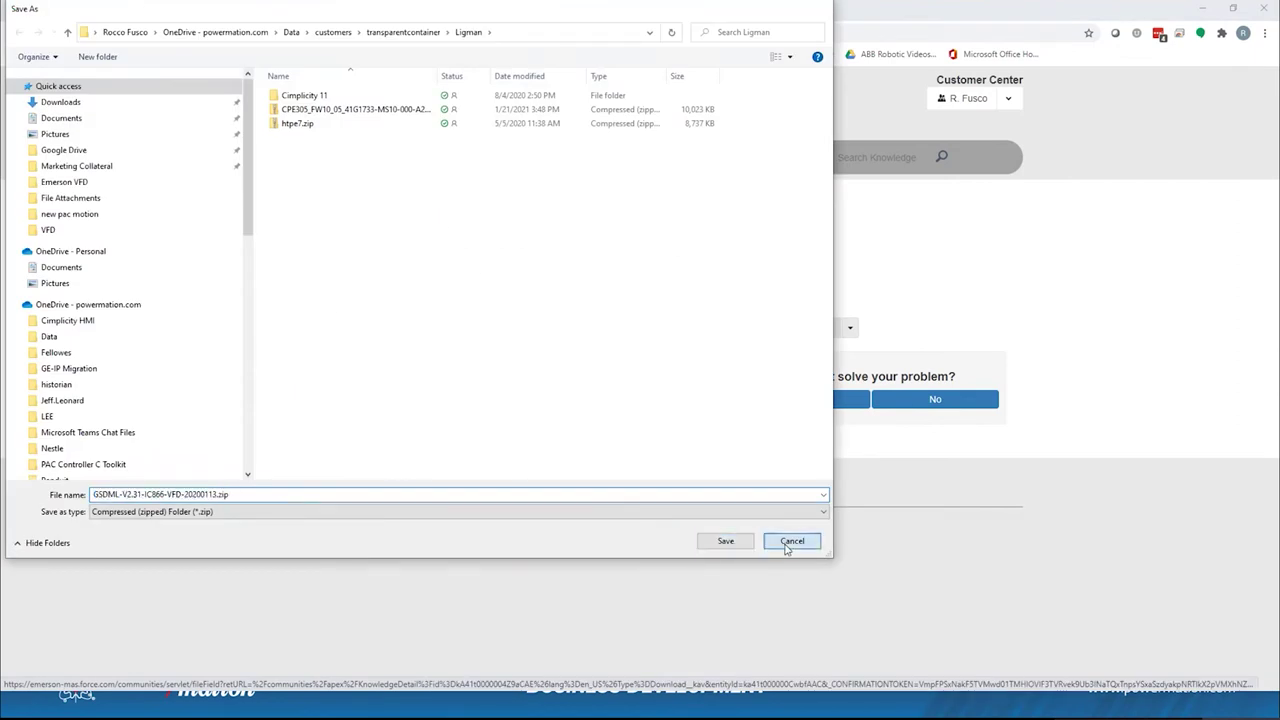
From the landing page, open the application note syllabus GFK-3167 and try to download PACMotion VFD Syllabus Files.zip
left_click(230, 9)
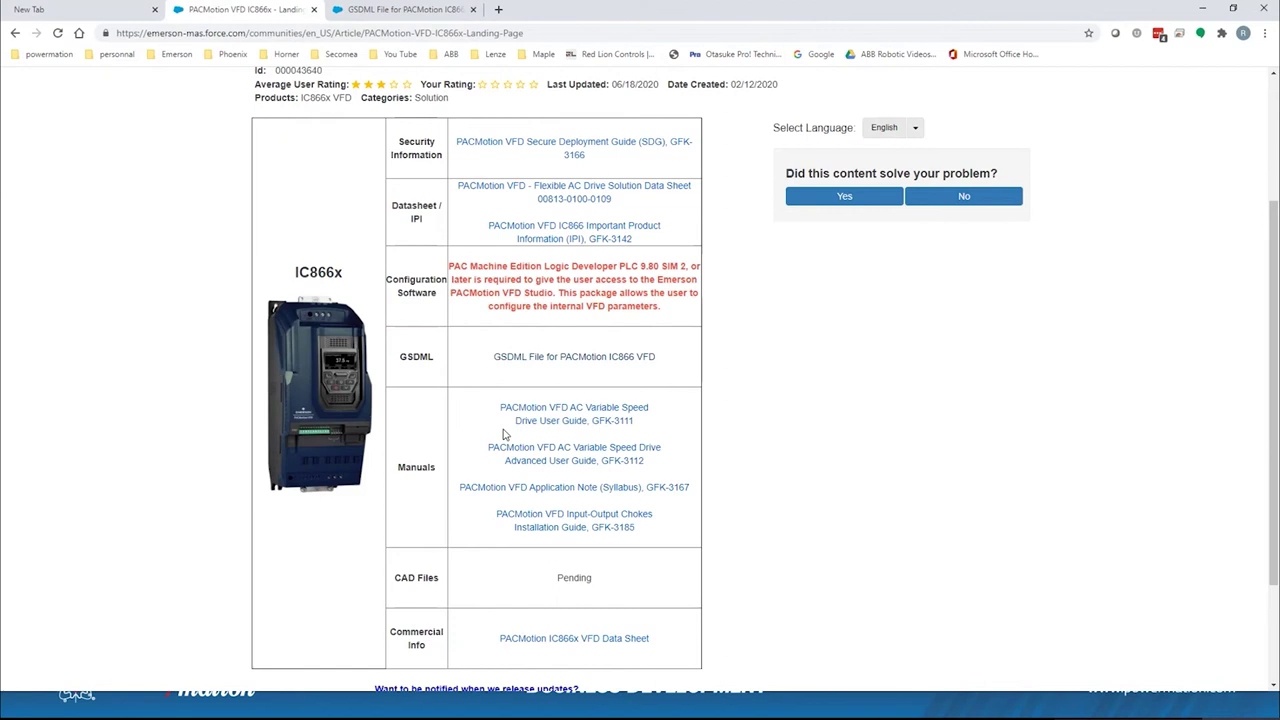
left_click(559, 491)
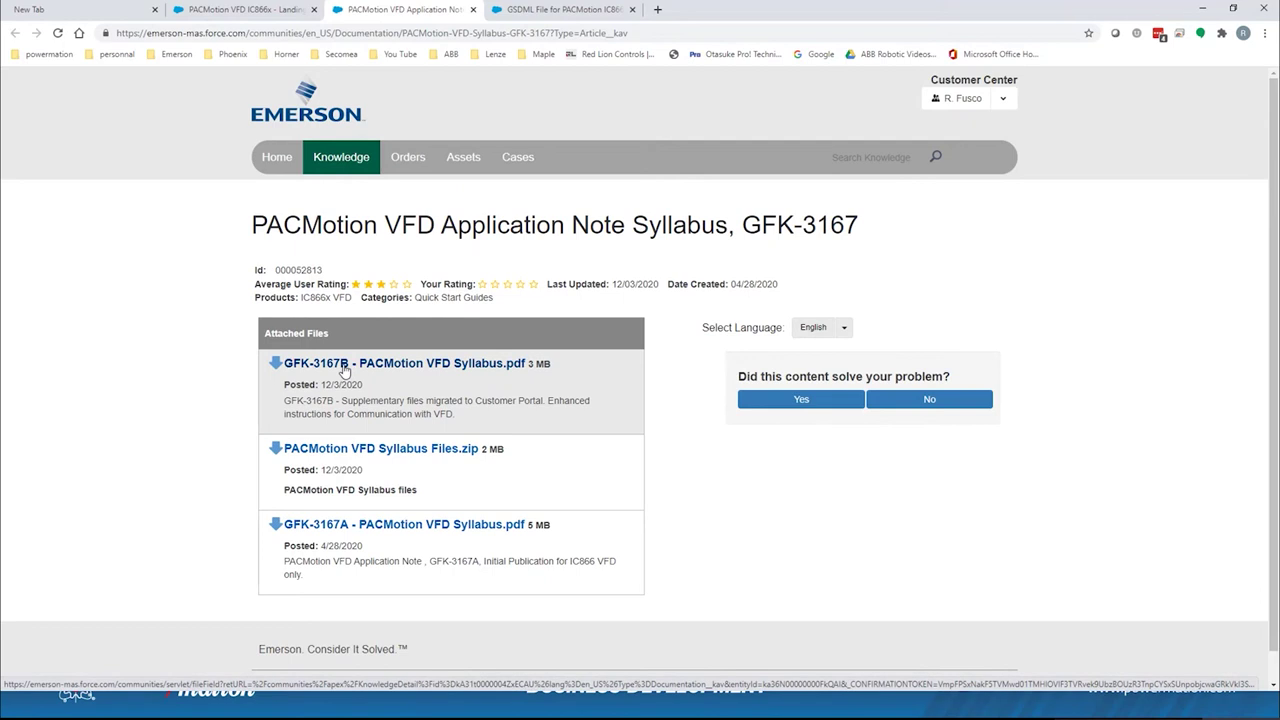
left_click(390, 450)
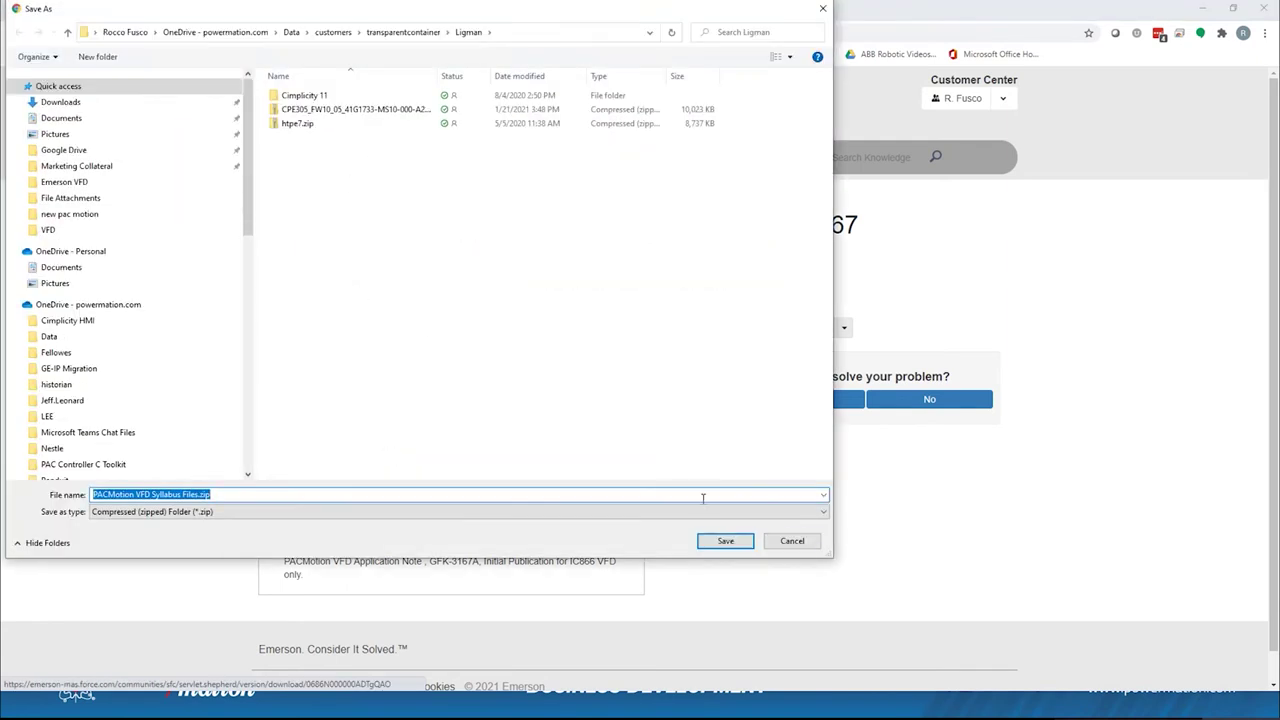
left_click(792, 542)
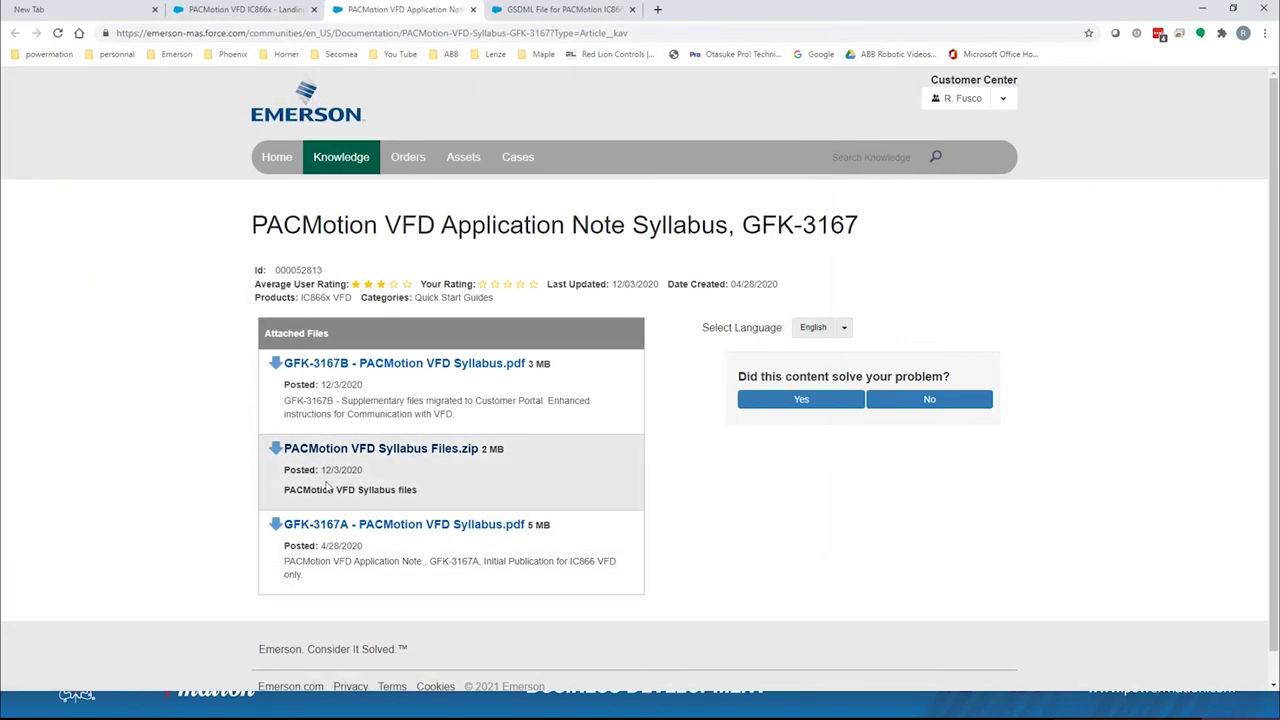
Switch to File Explorer and view the File Attachments inside PACMotion VFD Syllabus Files.zip in the desktop's Emerson VFD folder
key("super")
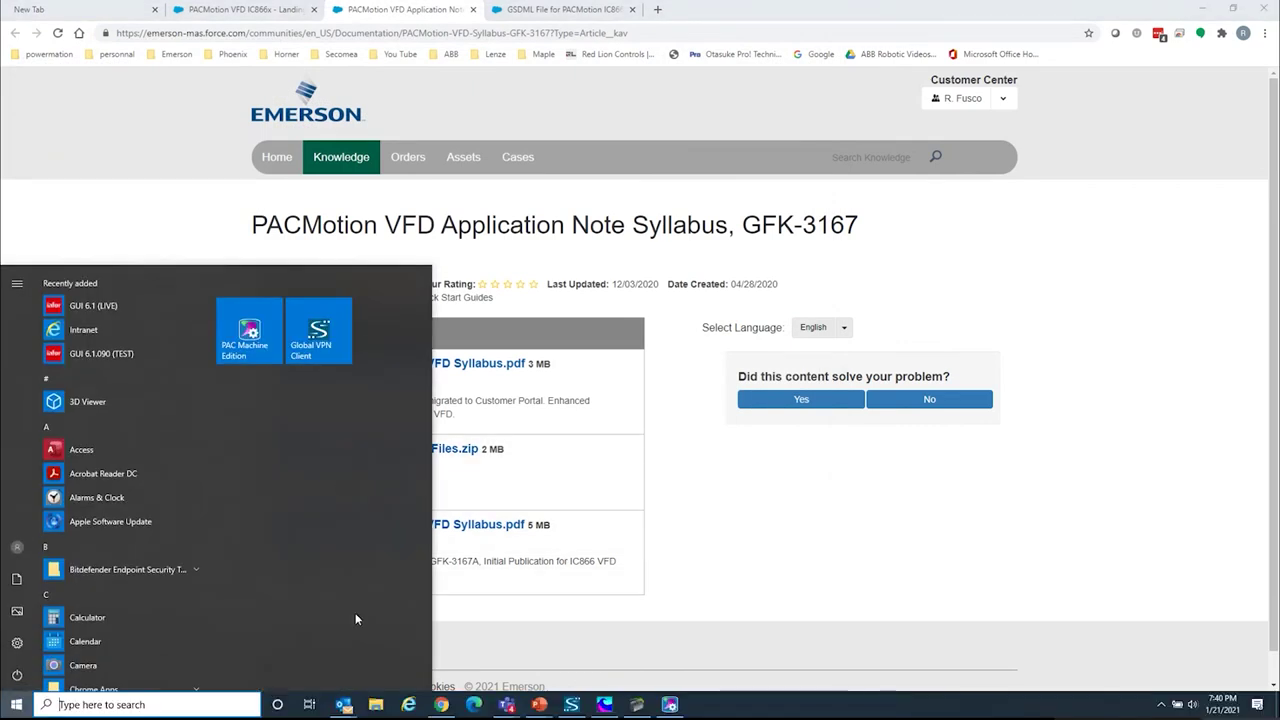
left_click(372, 704)
left_click(205, 391)
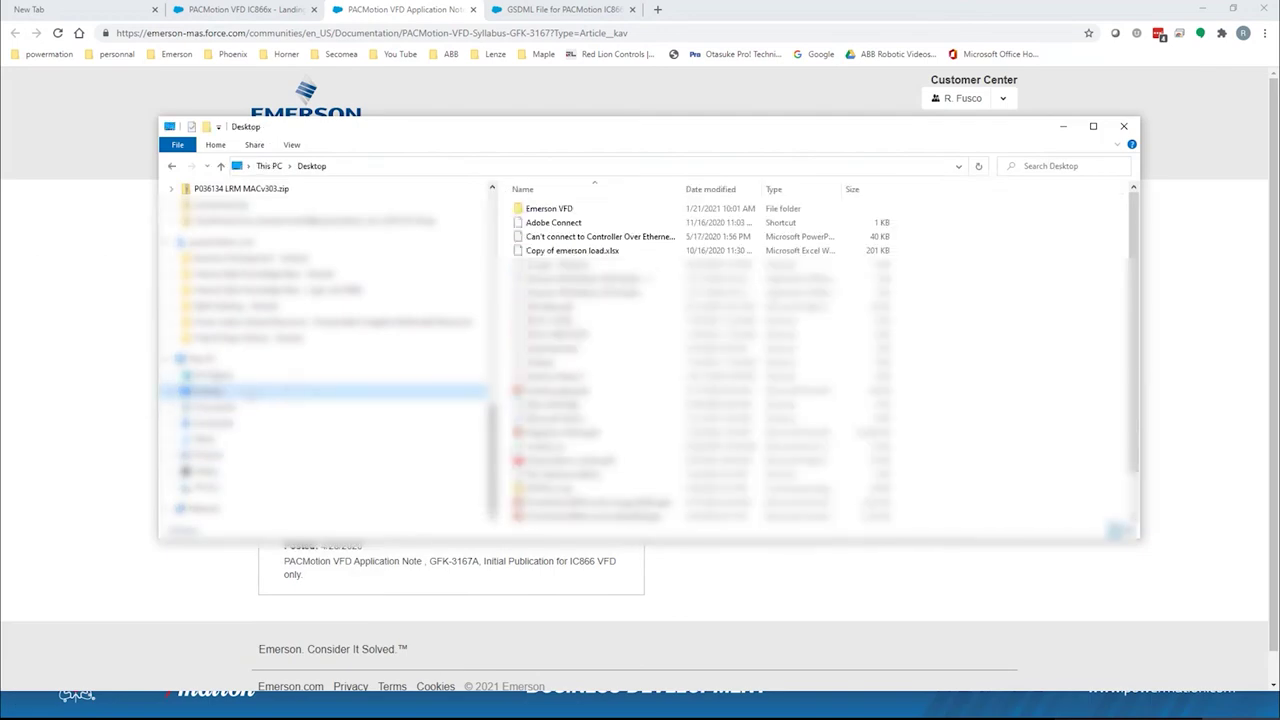
left_click(547, 211)
double_click(547, 211)
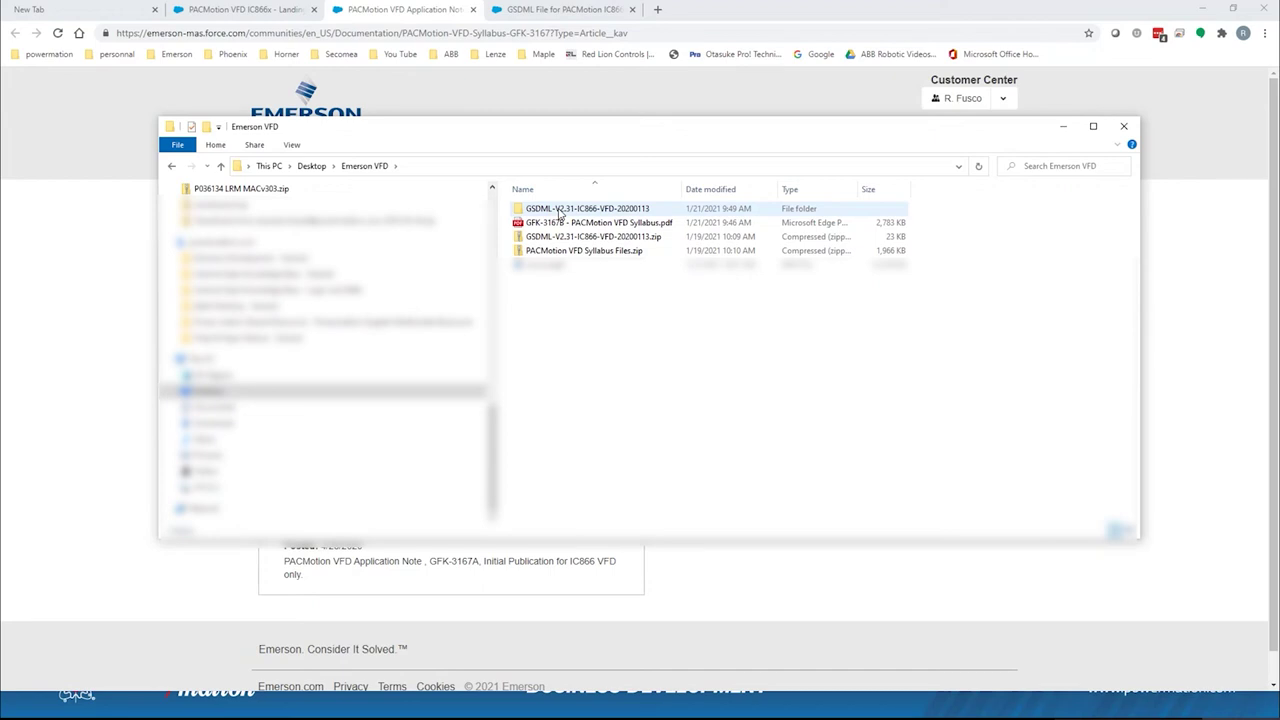
left_click(590, 252)
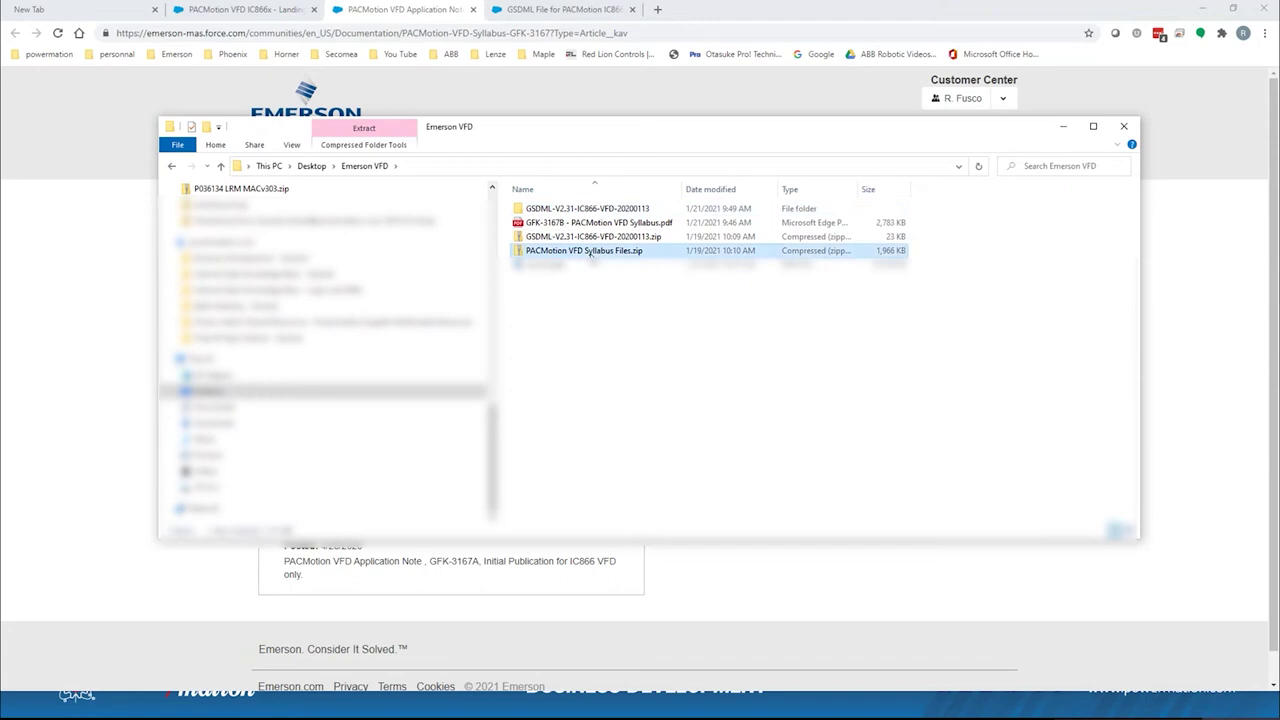
double_click(590, 252)
double_click(541, 209)
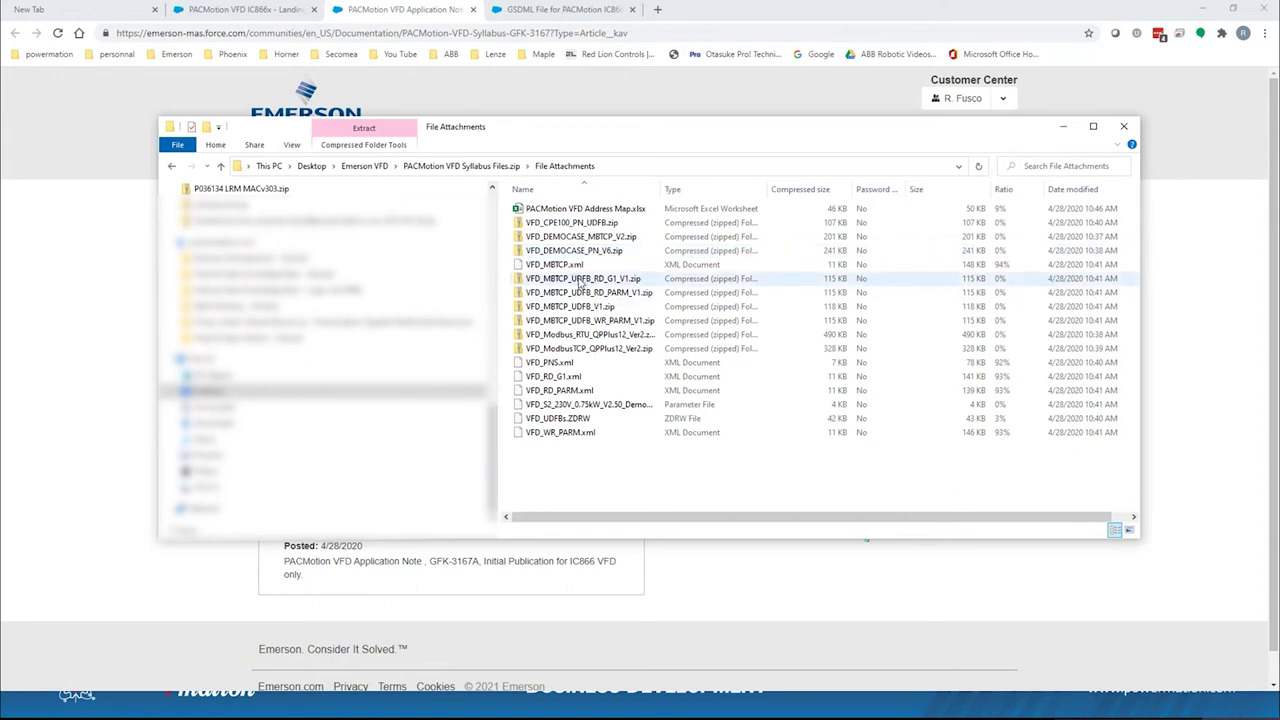
left_click(555, 281)
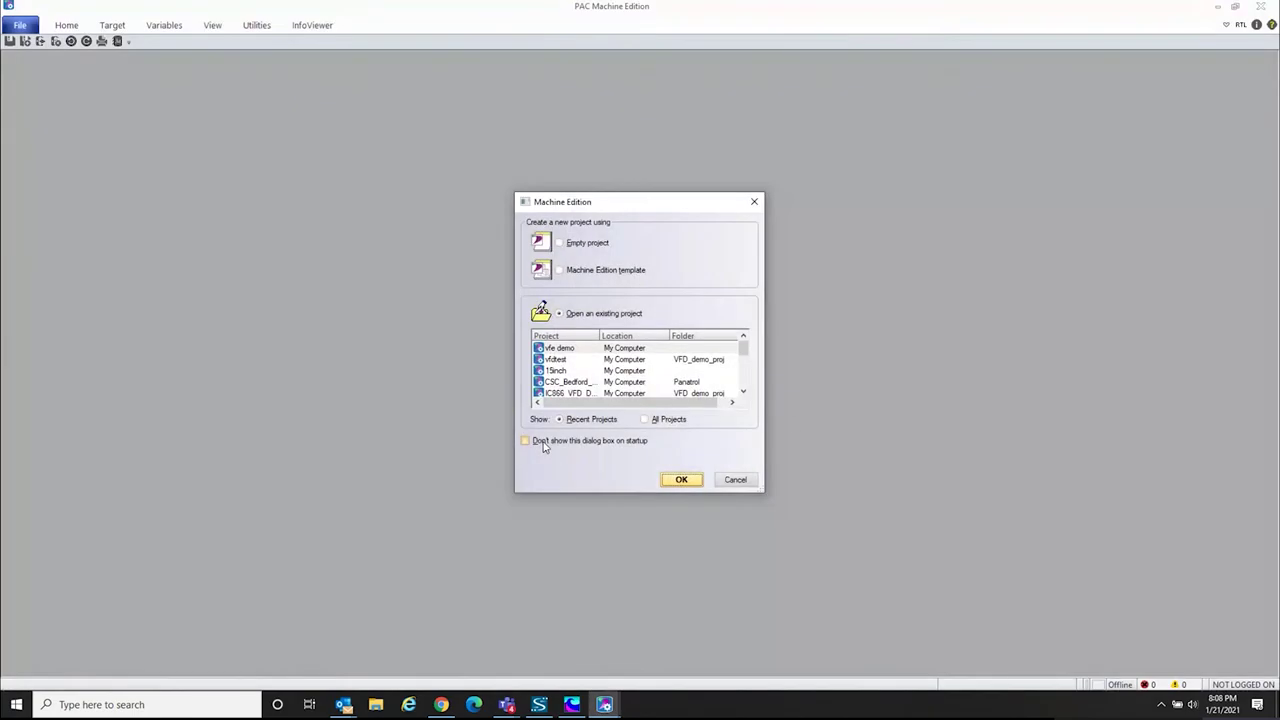
Dismiss the startup project dialog in PAC Machine Edition and look through the available commands up to the utility tools
left_click(735, 481)
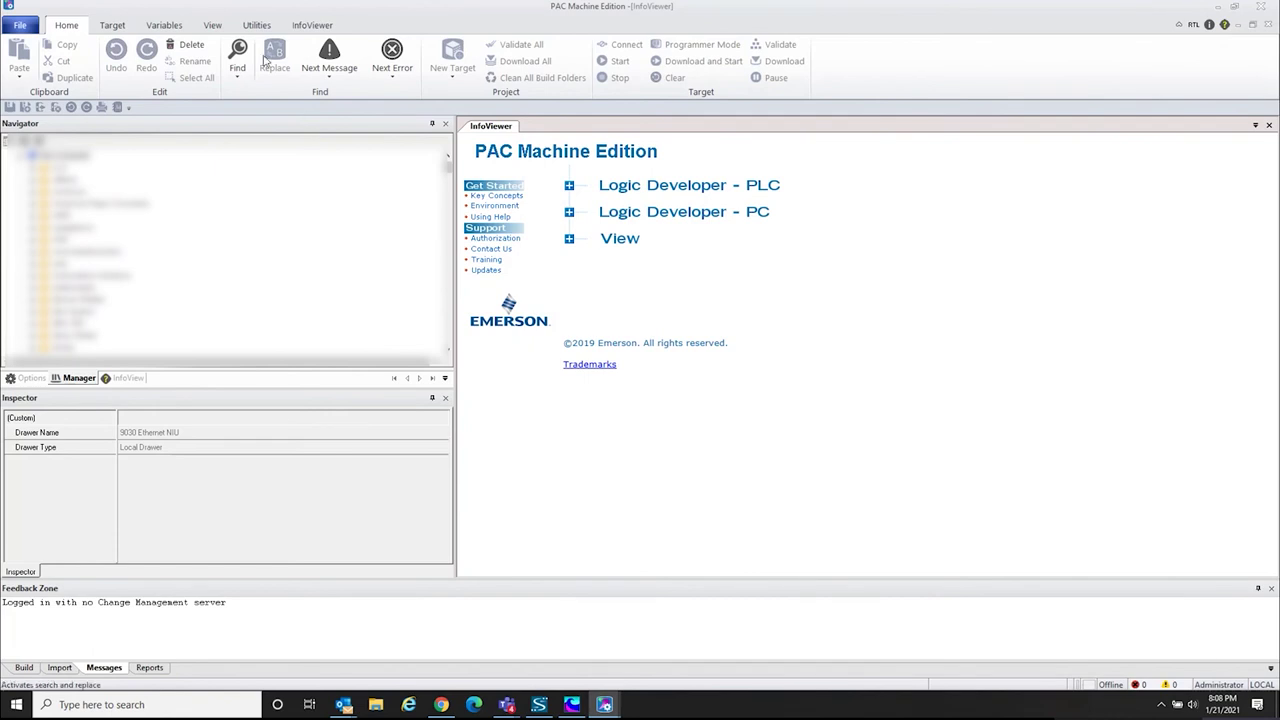
left_click(111, 27)
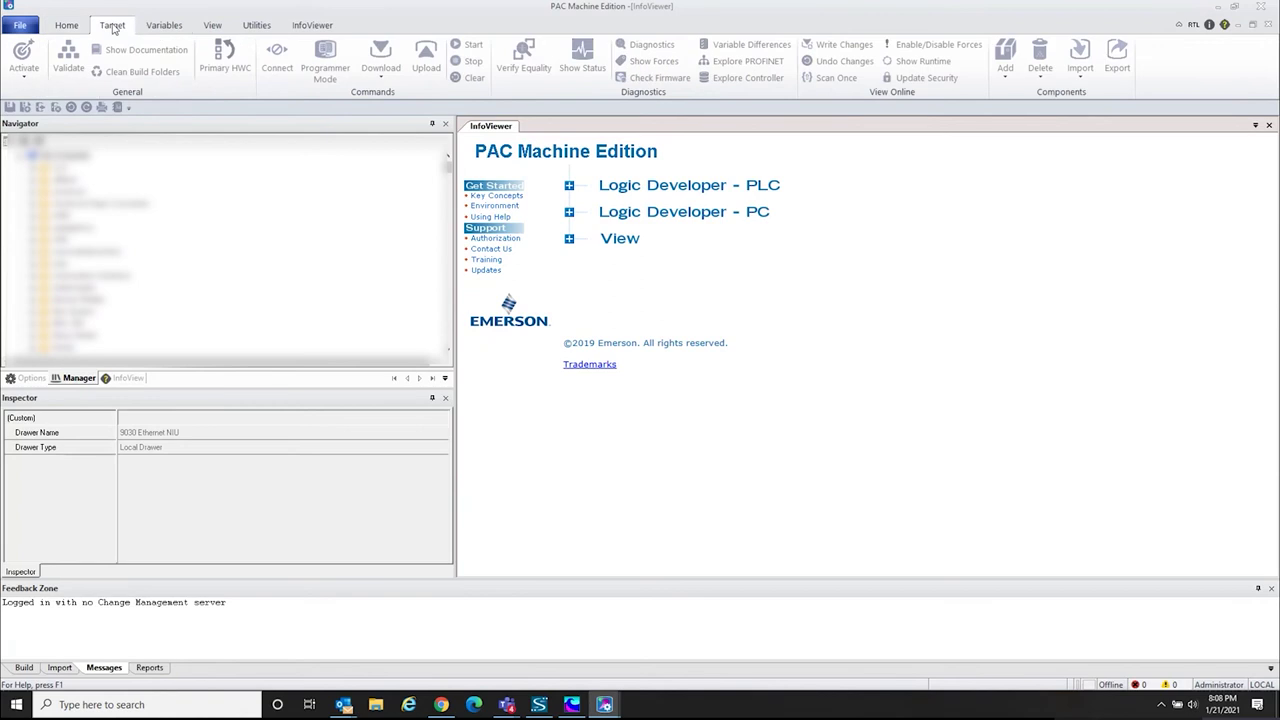
left_click(163, 27)
left_click(211, 26)
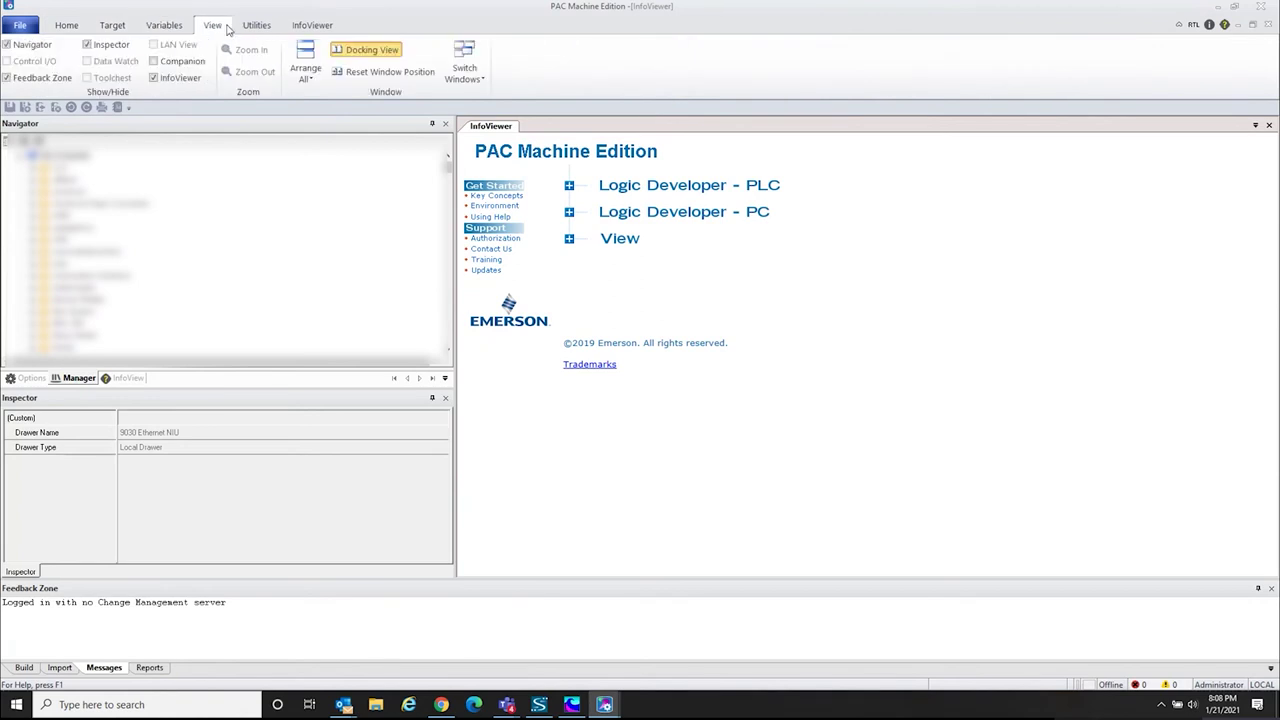
left_click(245, 30)
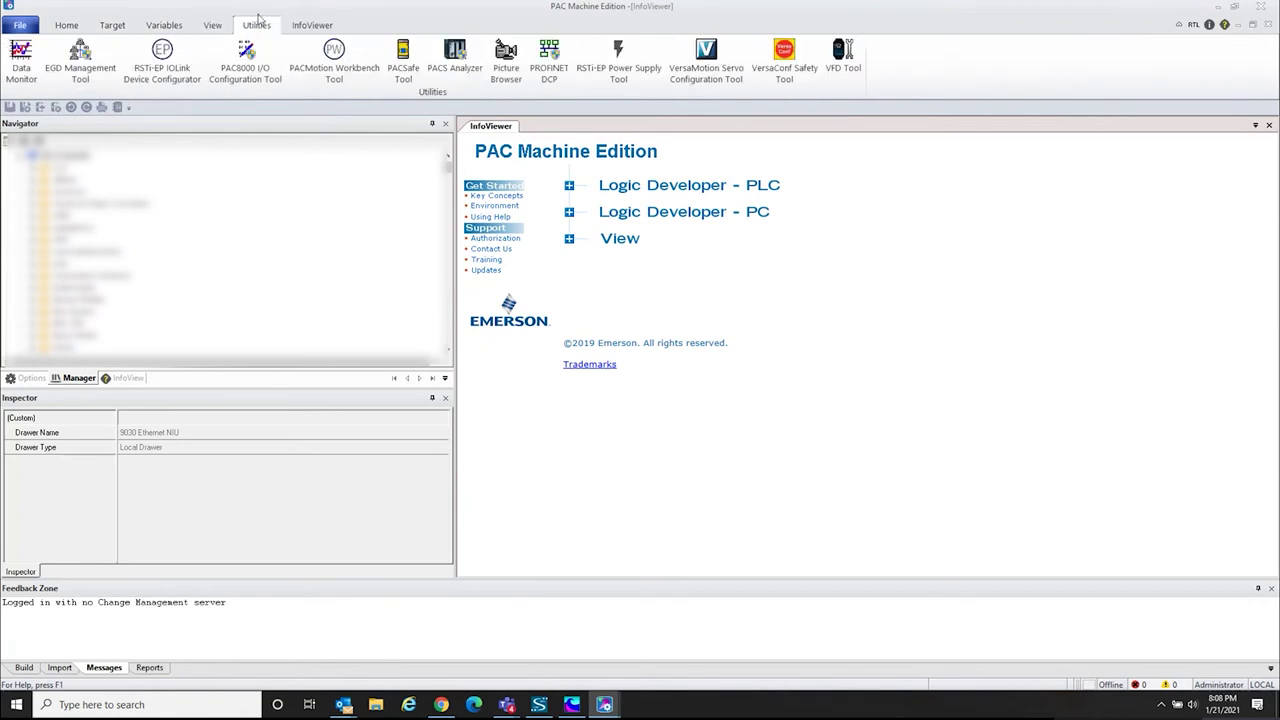
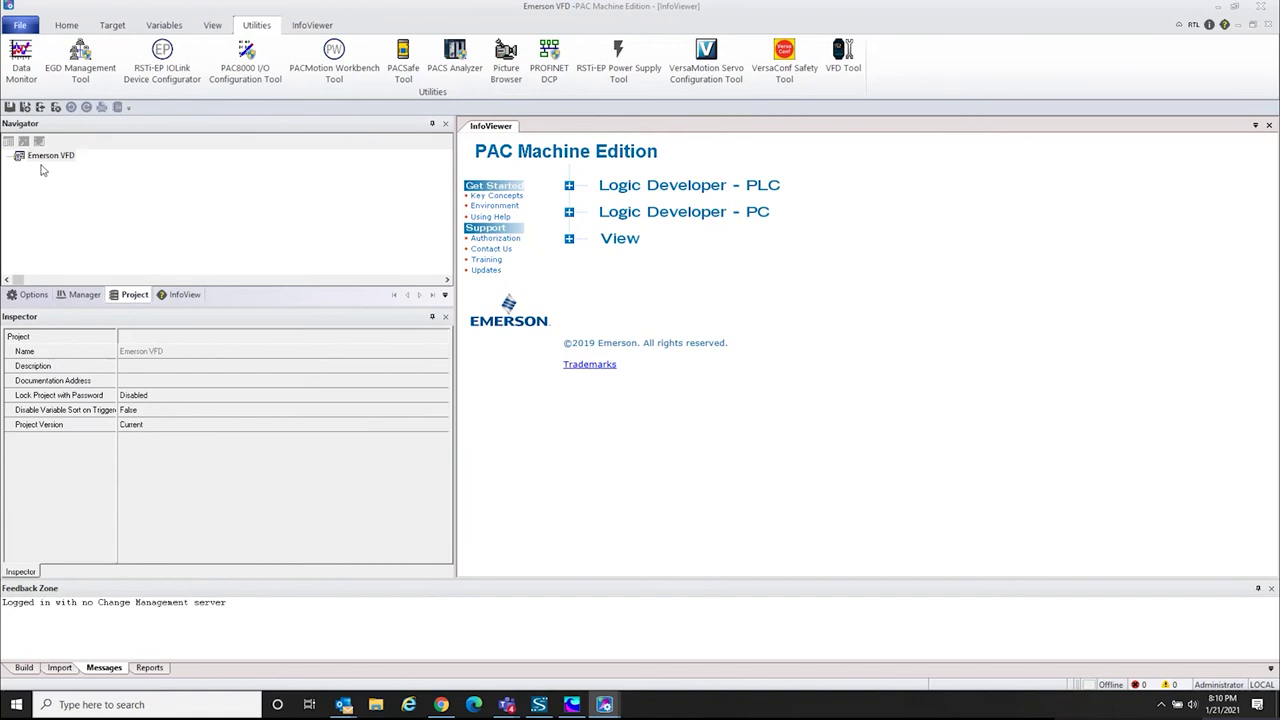
Add a PACSystems RSTi-EP Standalone controller target to the Emerson VFD project and name it "controller"
right_click(58, 158)
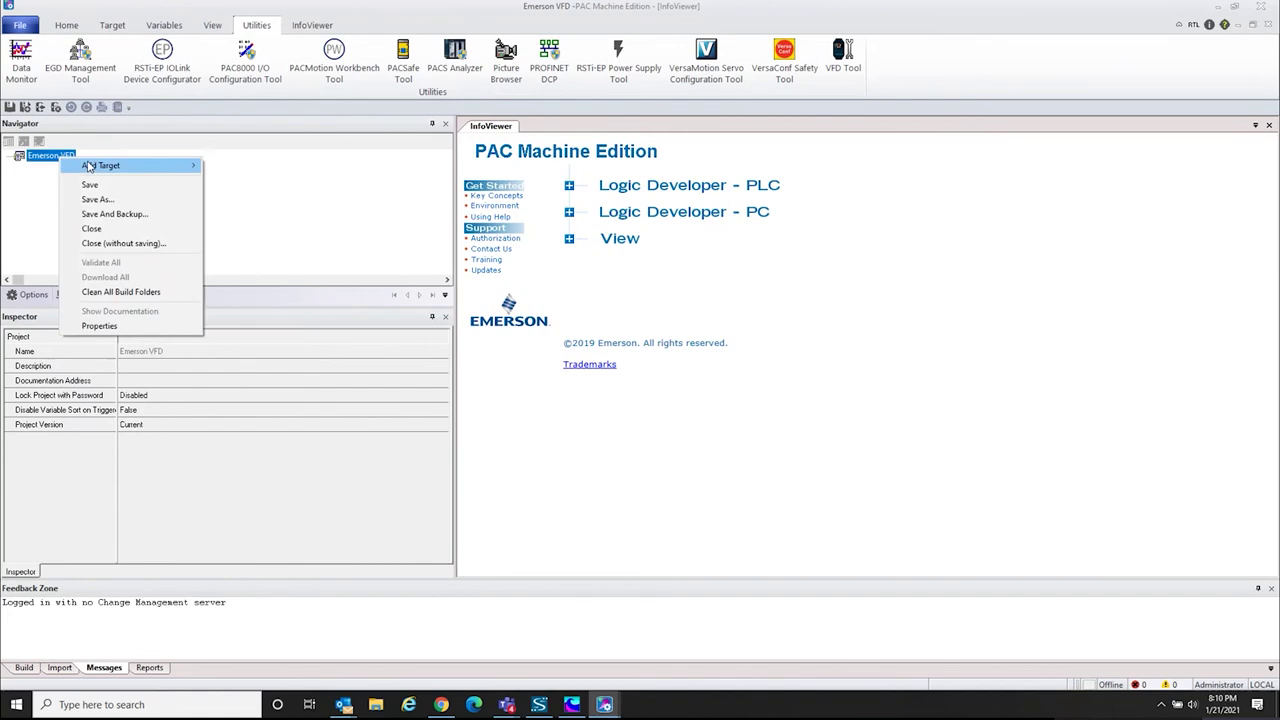
mouse_move(92, 166)
mouse_move(250, 175)
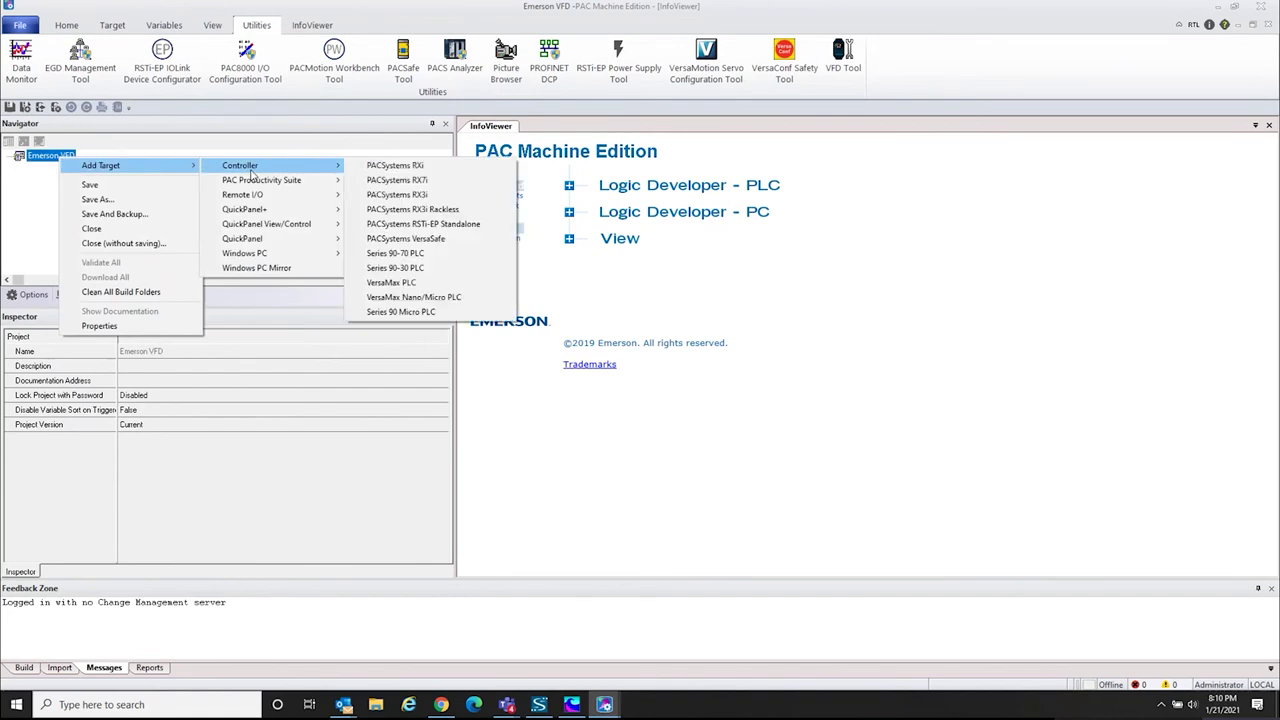
left_click(453, 226)
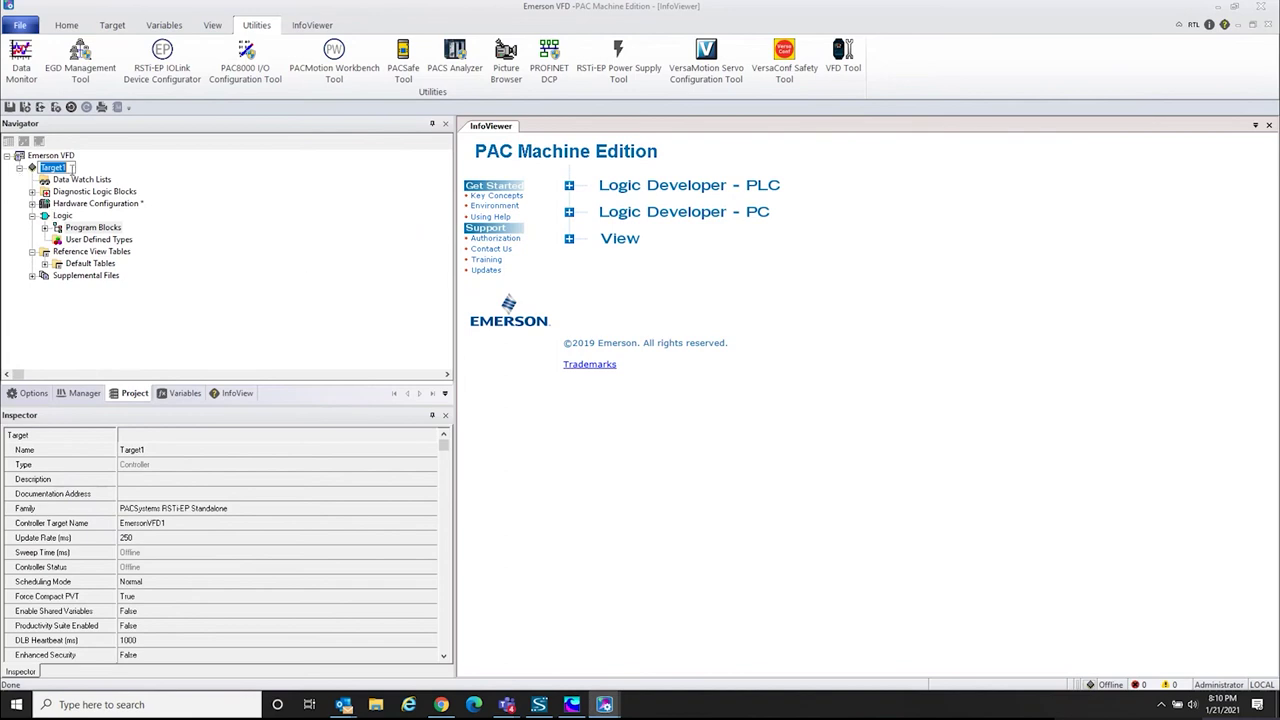
type("controller")
left_click(122, 165)
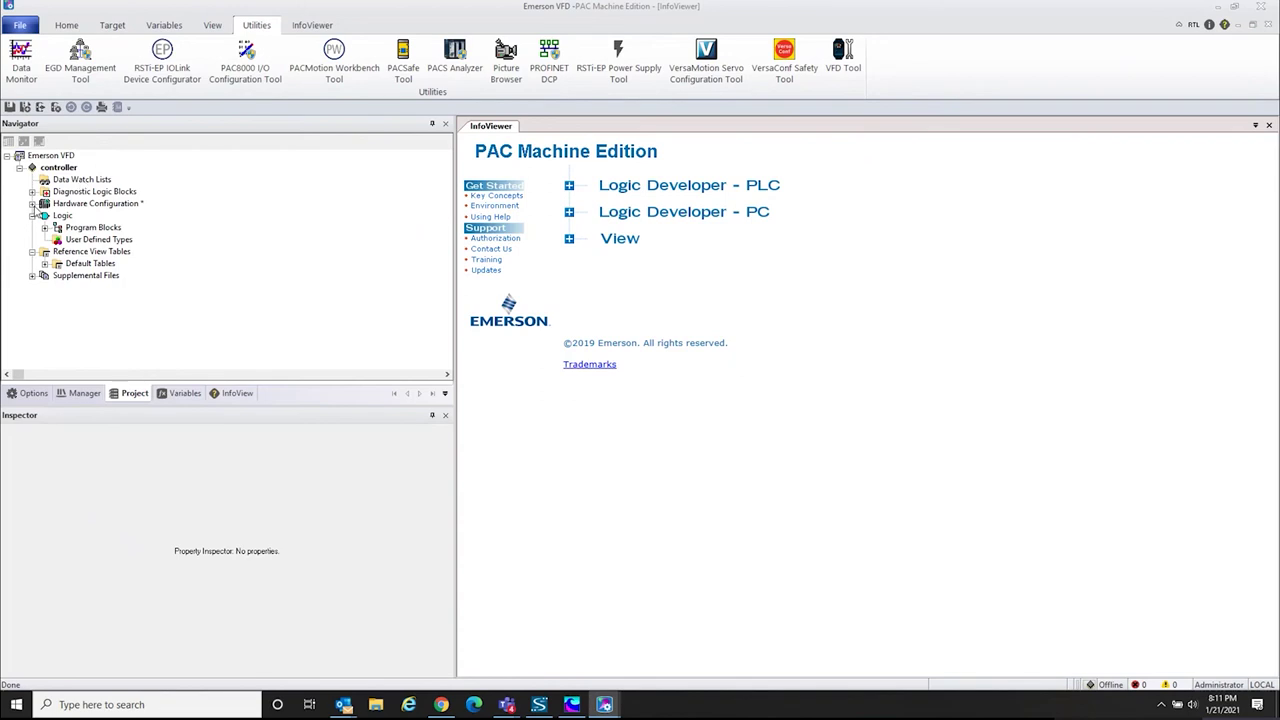
Expand the hardware configuration down to the RSTi-EP CPE100 and open its Ethernet settings
left_click(33, 203)
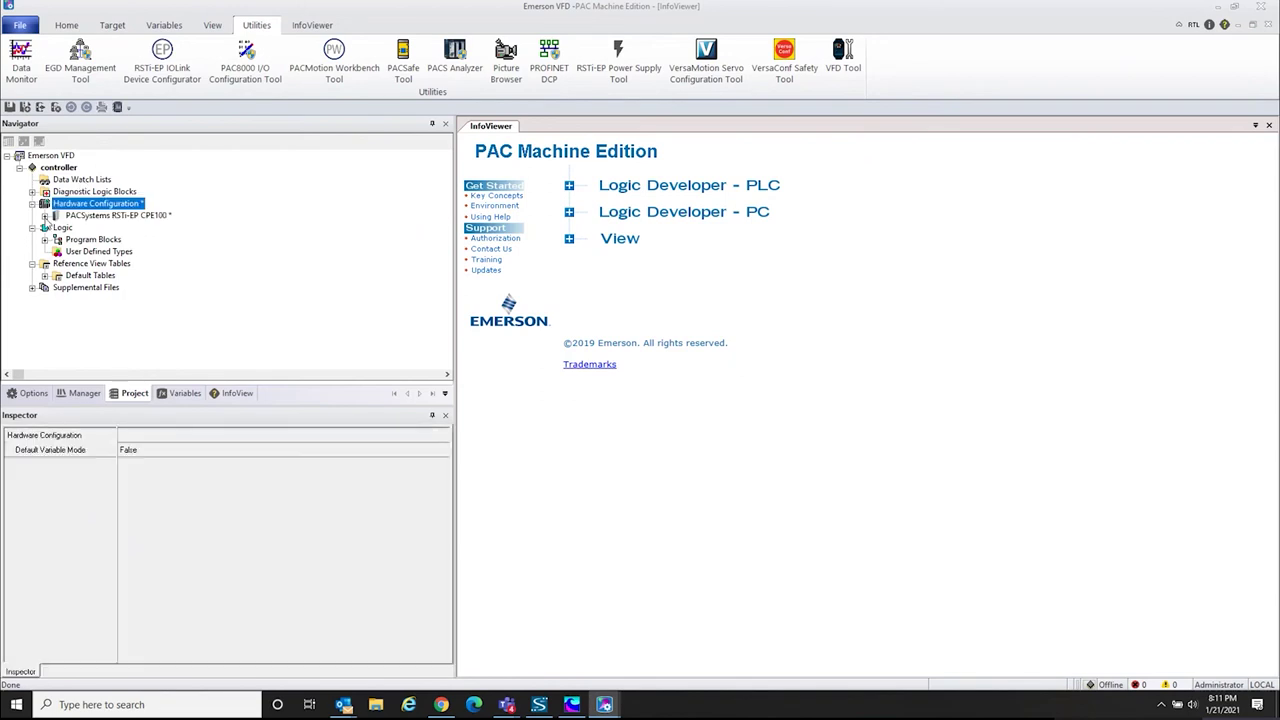
left_click(44, 215)
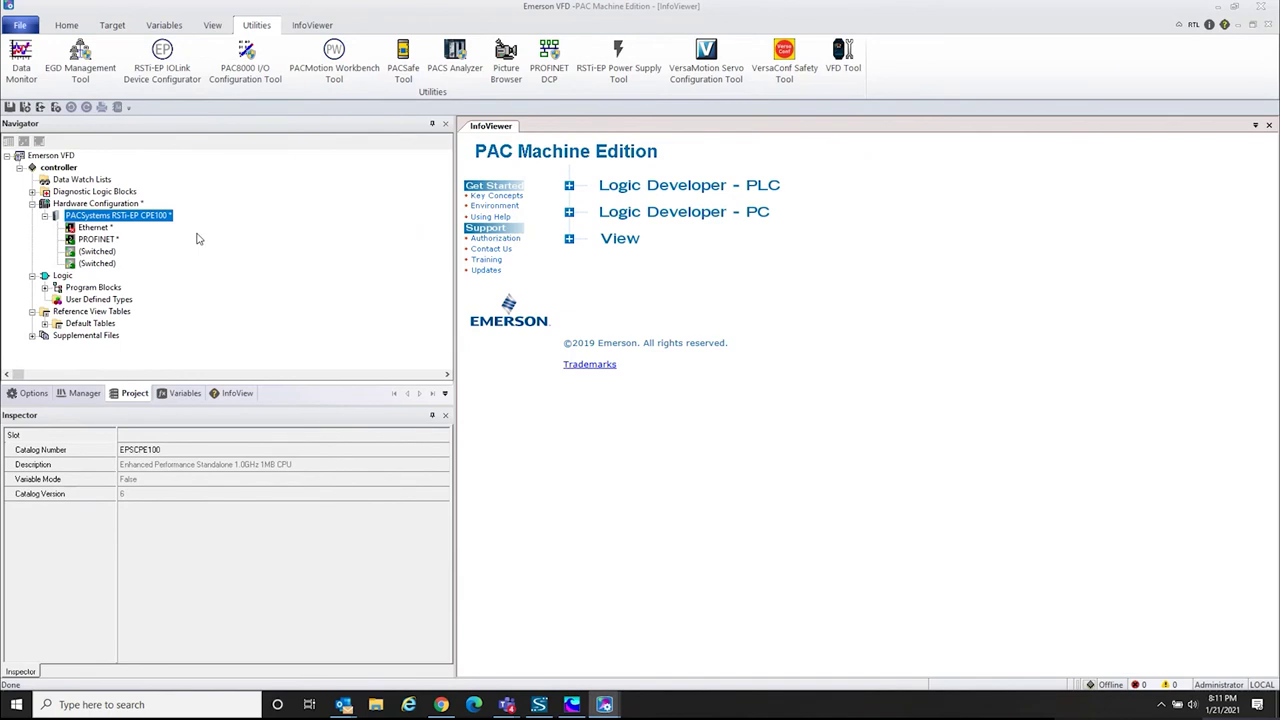
double_click(95, 229)
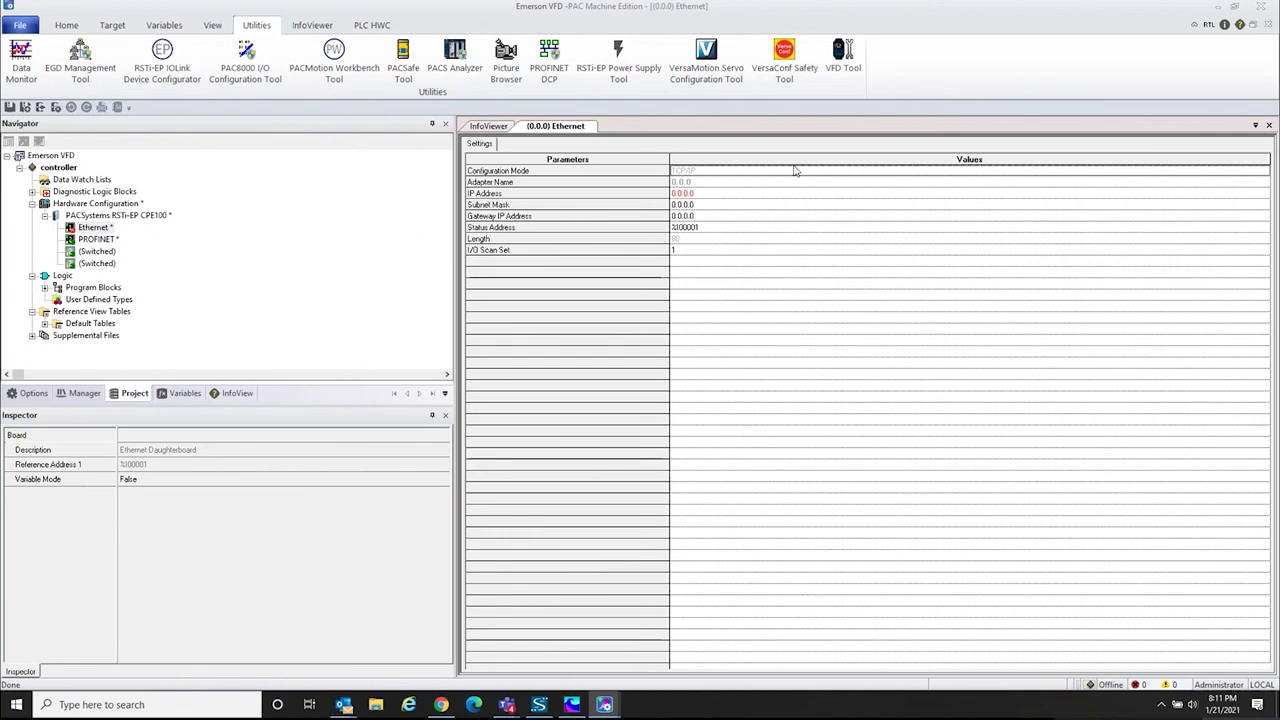
Set the IP address in the CPE100's Ethernet settings to 192.168.1.100
left_click(725, 194)
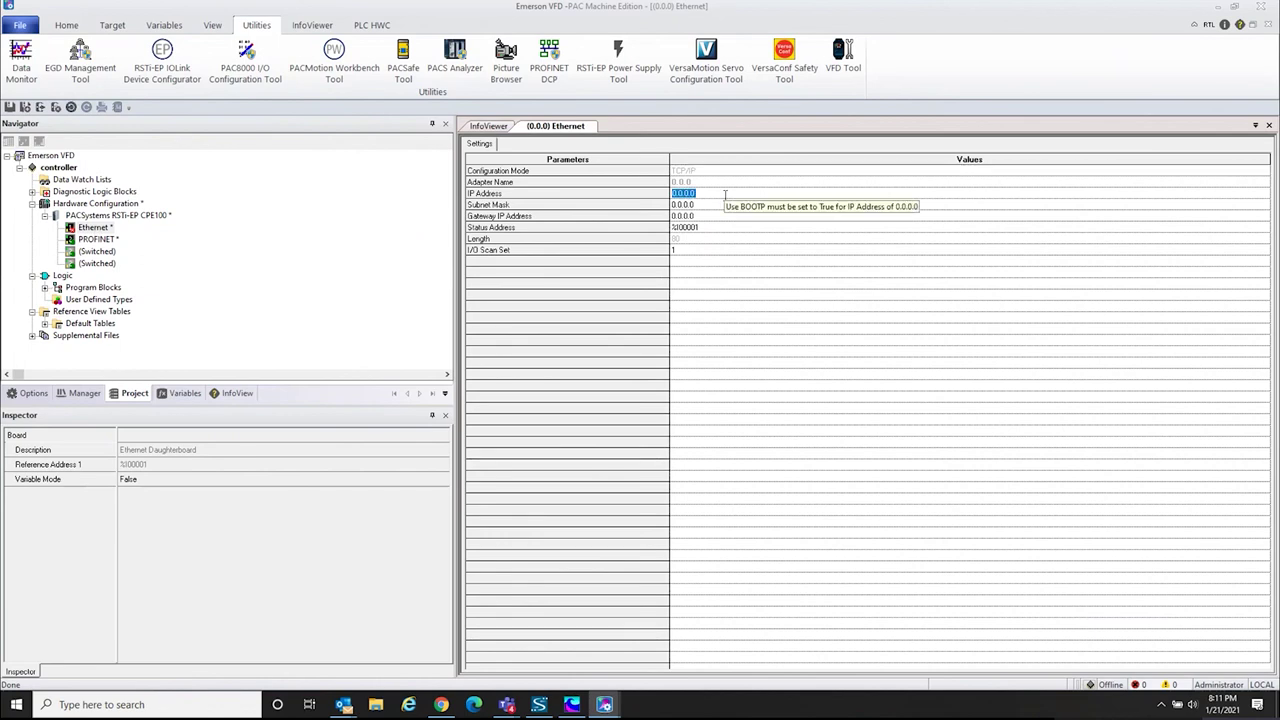
left_click(725, 194)
key("Delete")
key("Delete")
left_click_drag(714, 190, 651, 219)
key("End")
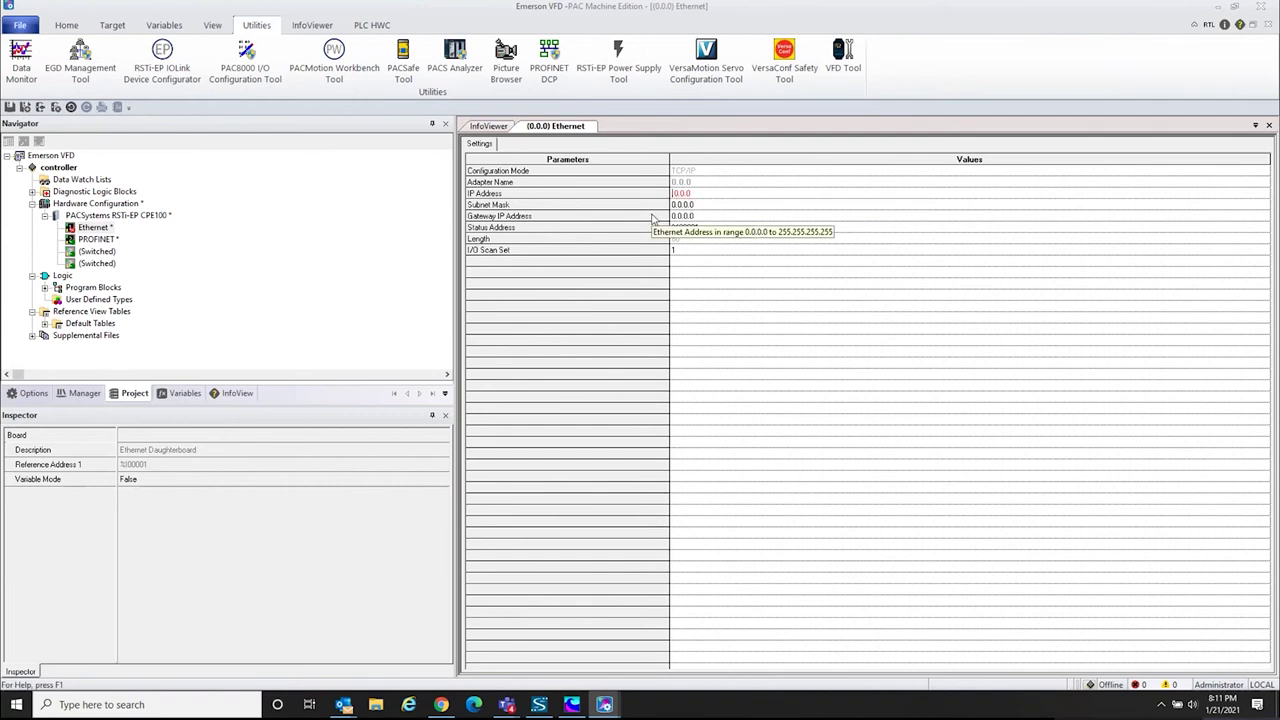
key("BackSpace")
key("BackSpace")
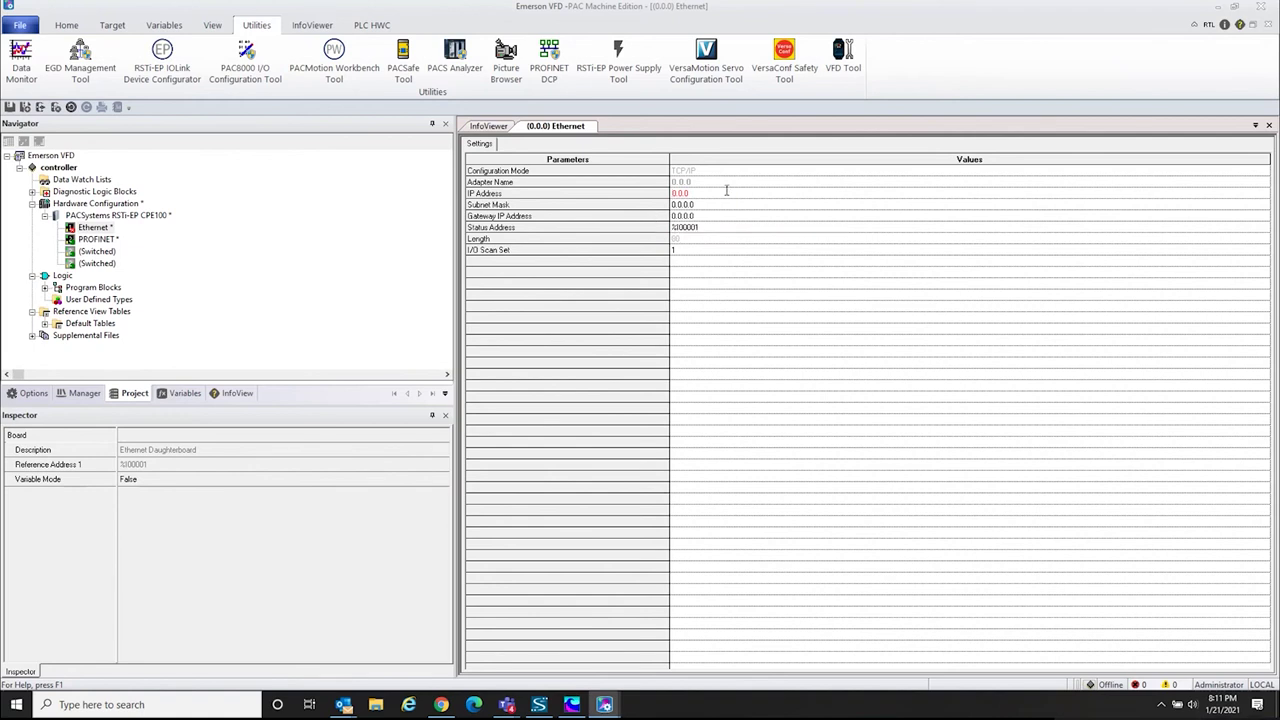
key("BackSpace")
key("BackSpace")
key("BackSpace")
key("BackSpace")
key("BackSpace")
type("192.168.1.100")
Set the subnet mask in the CPE100's Ethernet settings to 255.255.225.0
left_click(672, 208)
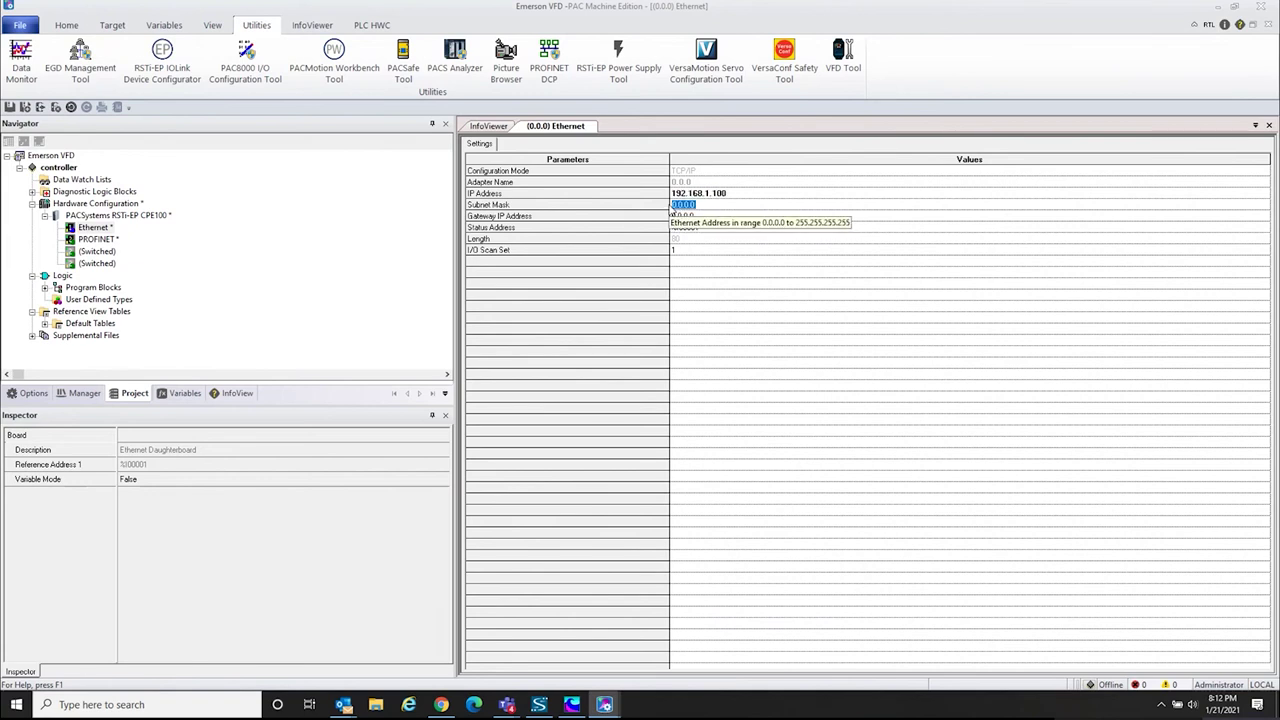
type("255.255.225.0")
left_click(671, 205)
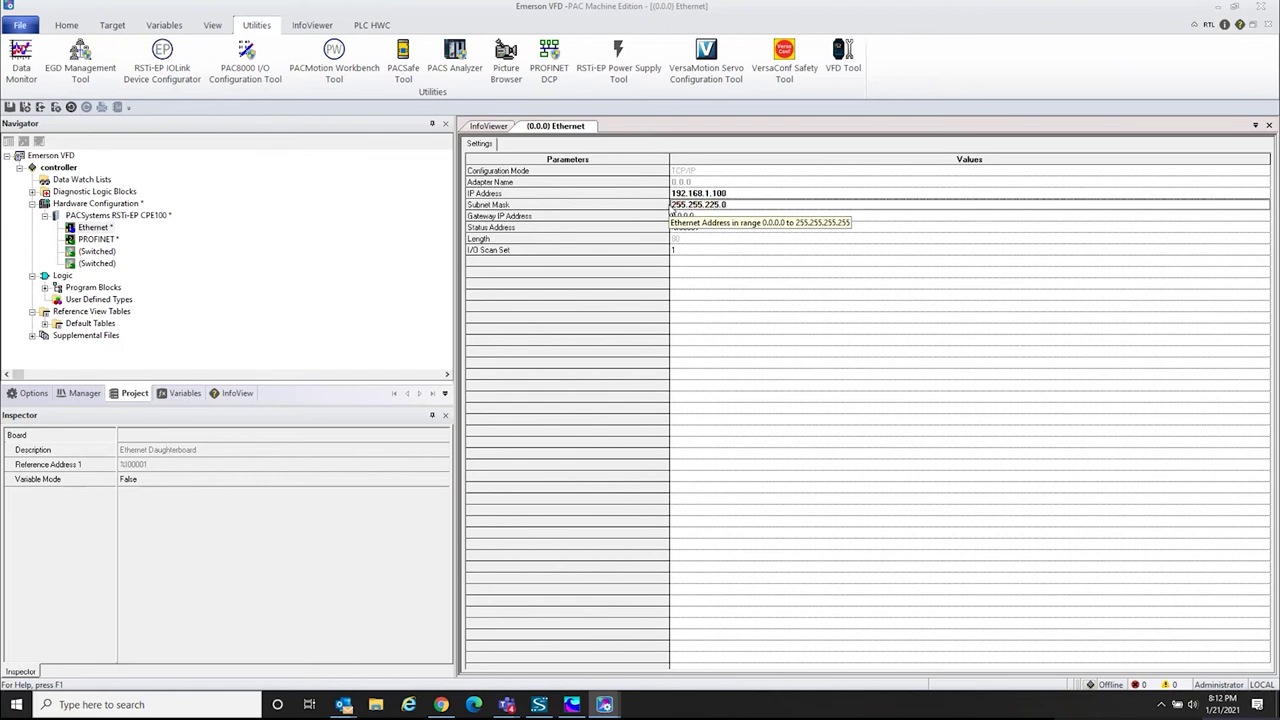
Examine the PROFINET controller's properties, including its network identification, IP address and LAN address range
left_click(72, 240)
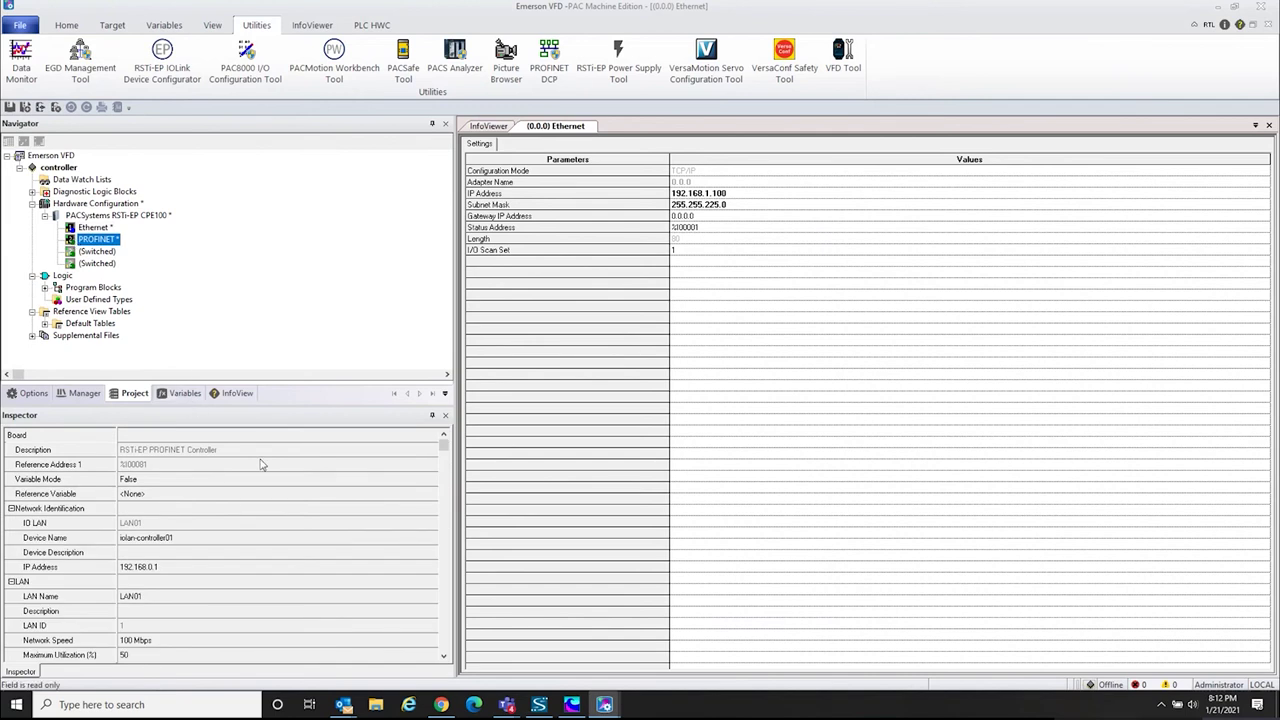
left_click(219, 567)
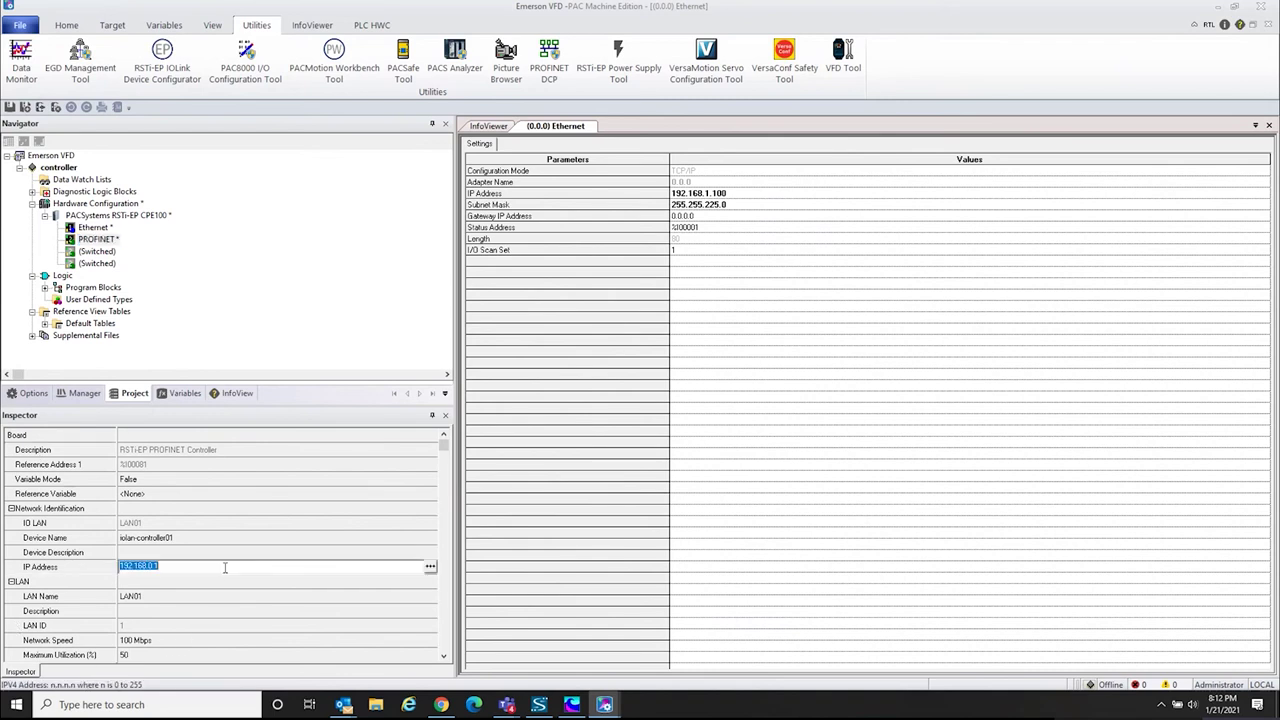
left_click(444, 658)
left_click(444, 658)
left_click(444, 658)
left_click(444, 658)
left_click(444, 658)
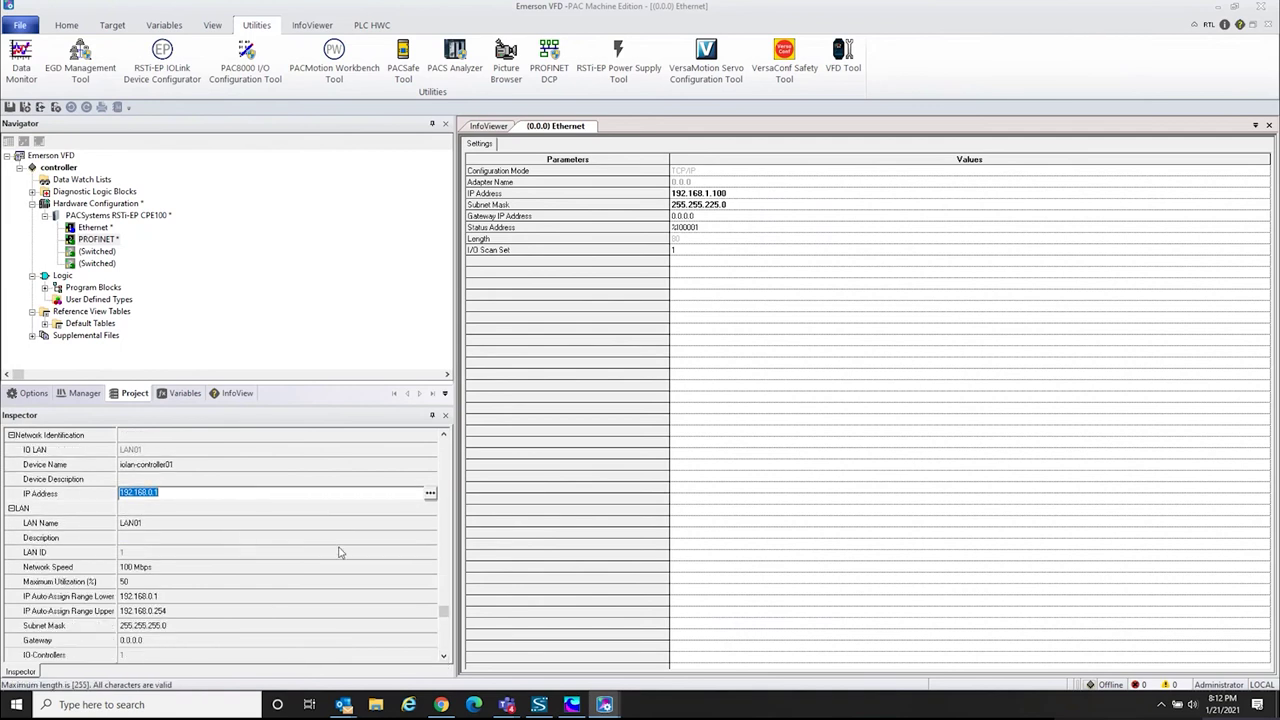
left_click(444, 658)
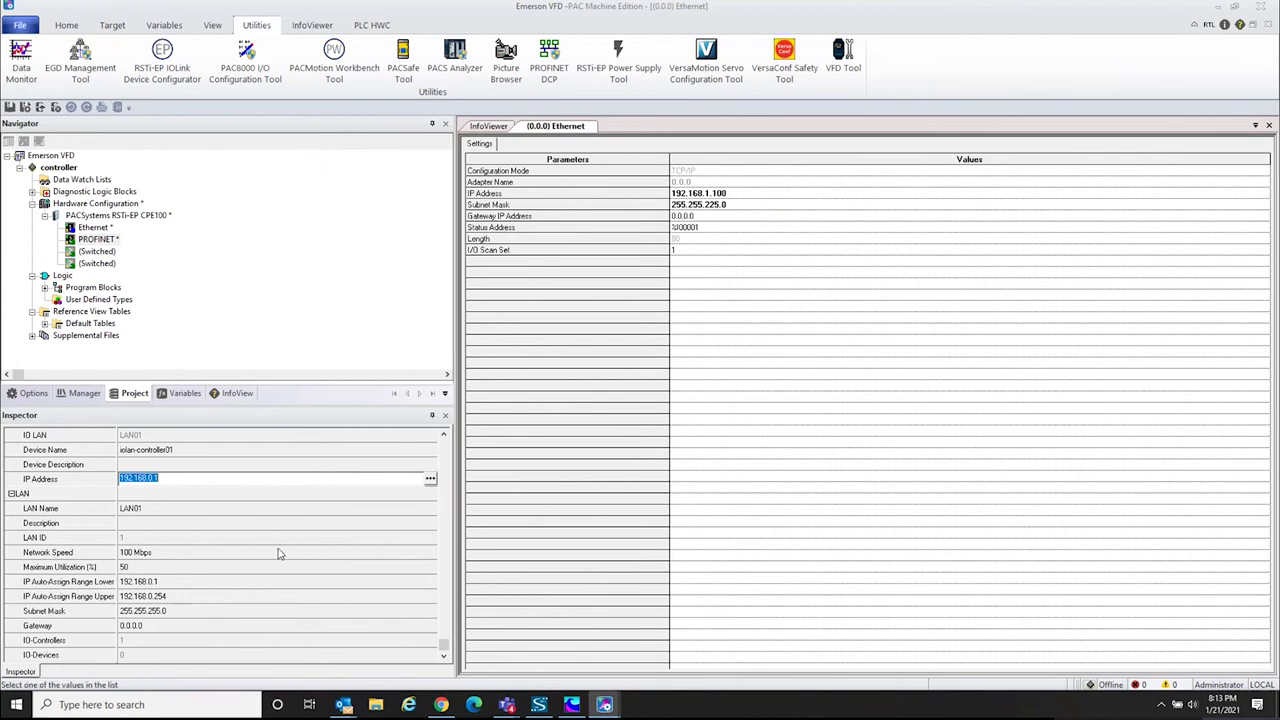
Start adding an IO-Device to the PROFINET controller and collapse the Turck, Festo, General Electric and Control Techniques groups in the device catalog
left_click(77, 242)
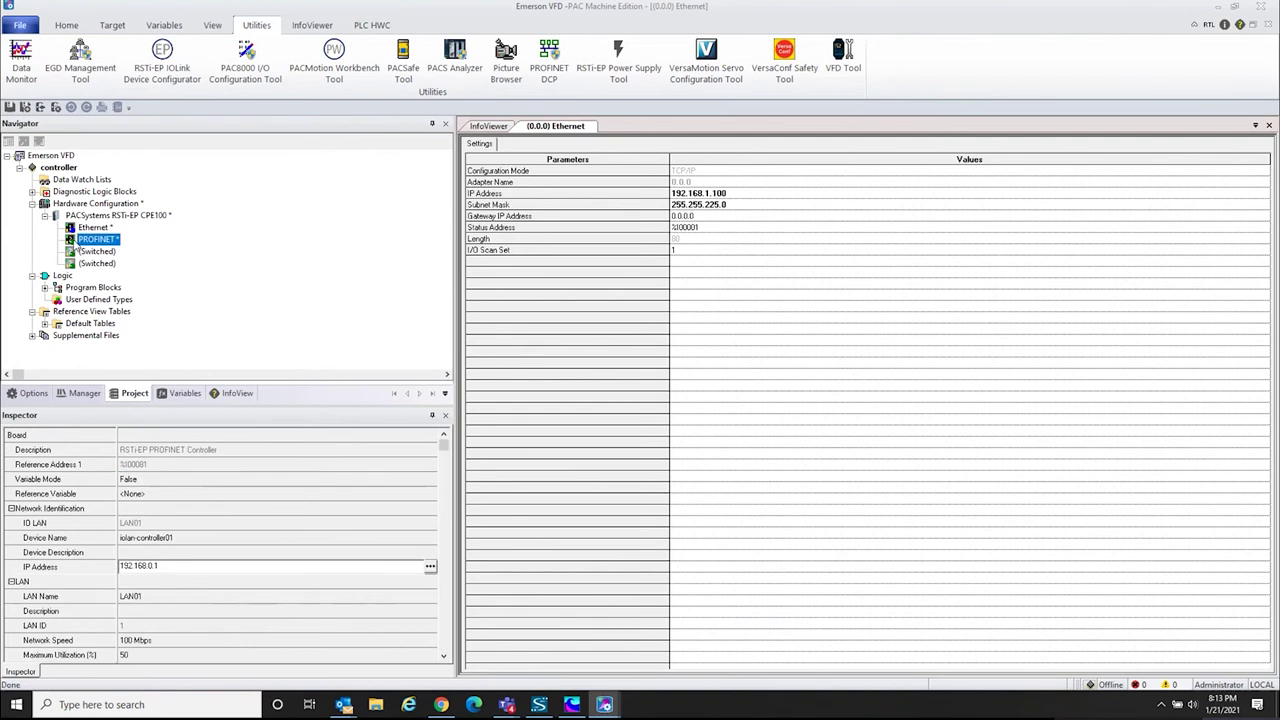
right_click(76, 242)
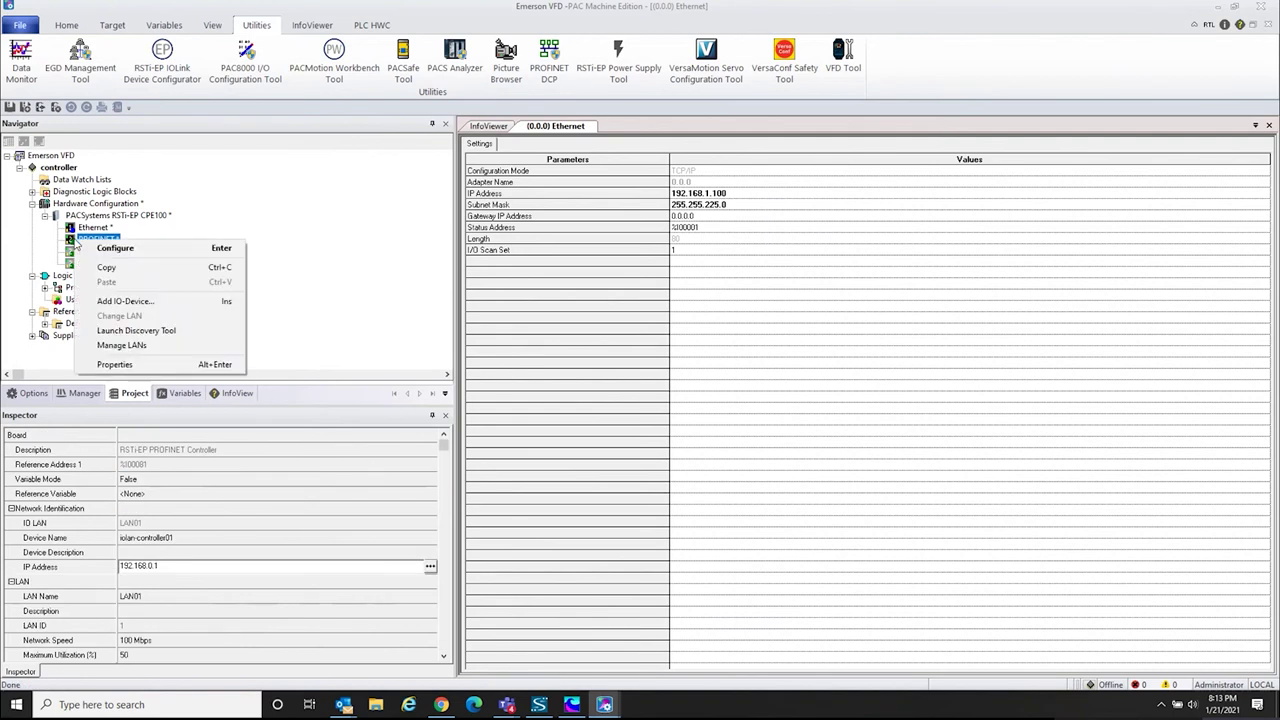
left_click(177, 300)
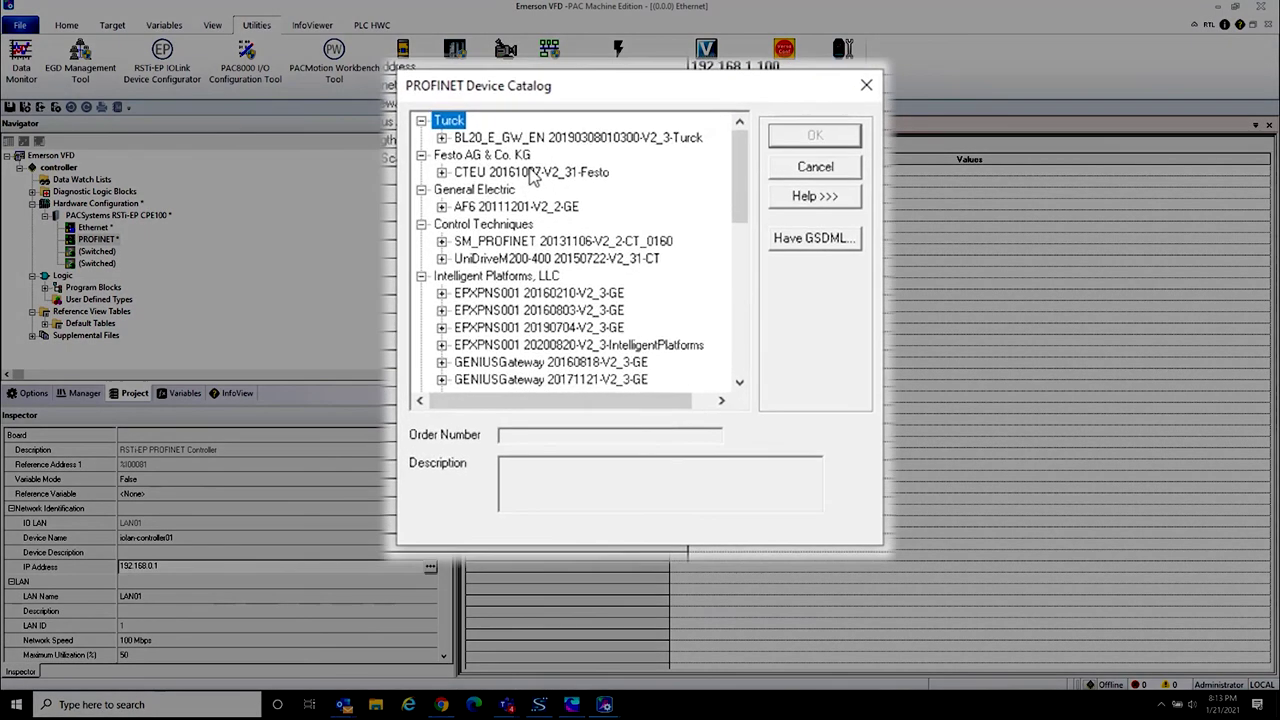
scroll(560, 200, "down", 2)
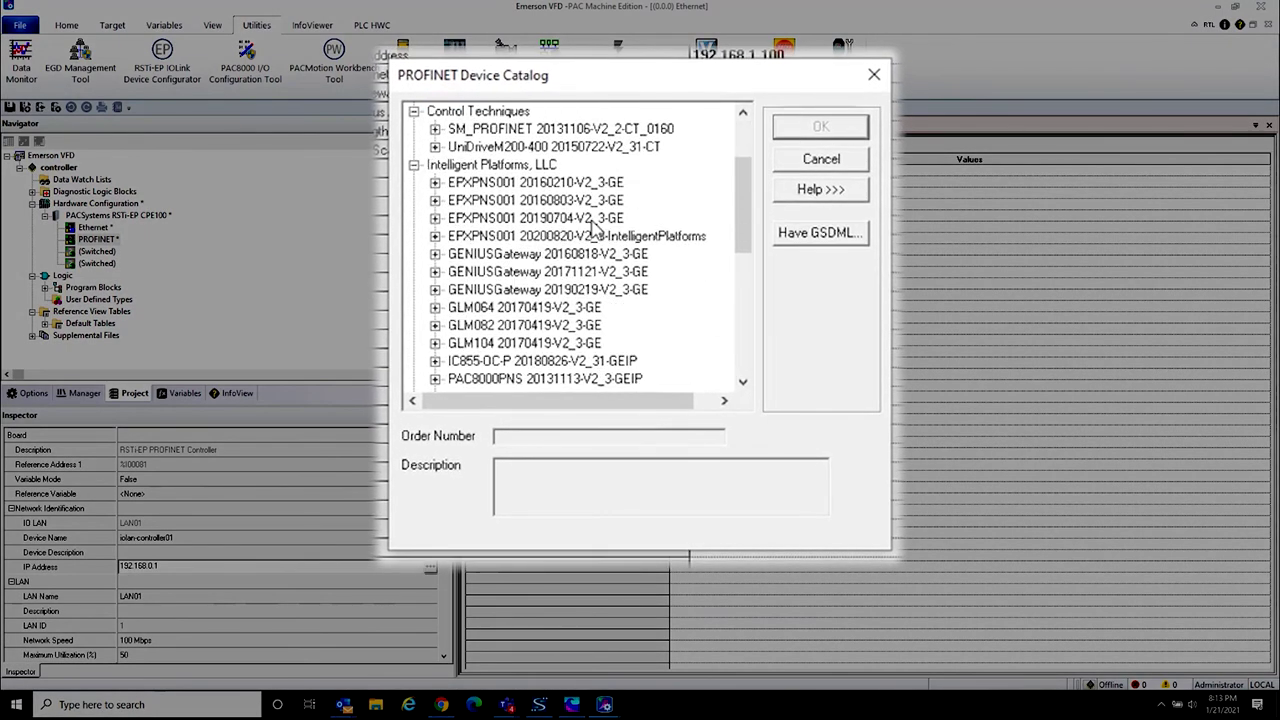
scroll(596, 228, "down", 1)
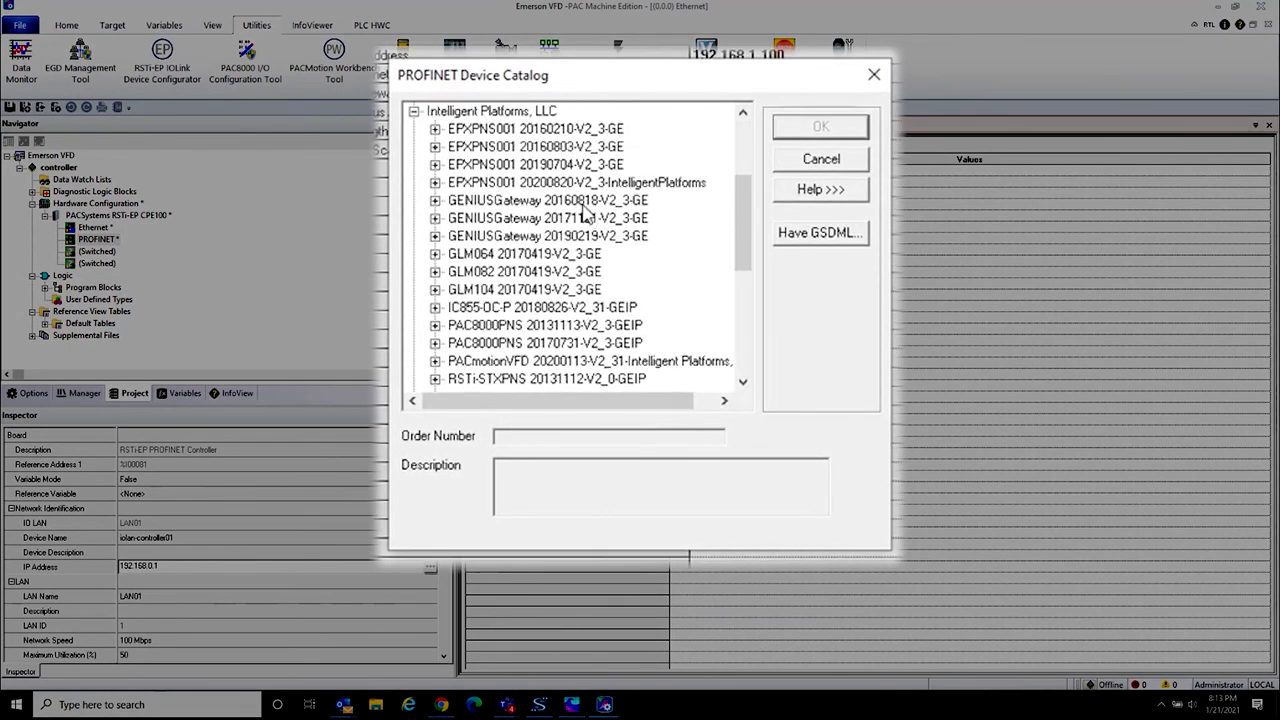
scroll(596, 222, "down", 2)
scroll(590, 218, "up", 5)
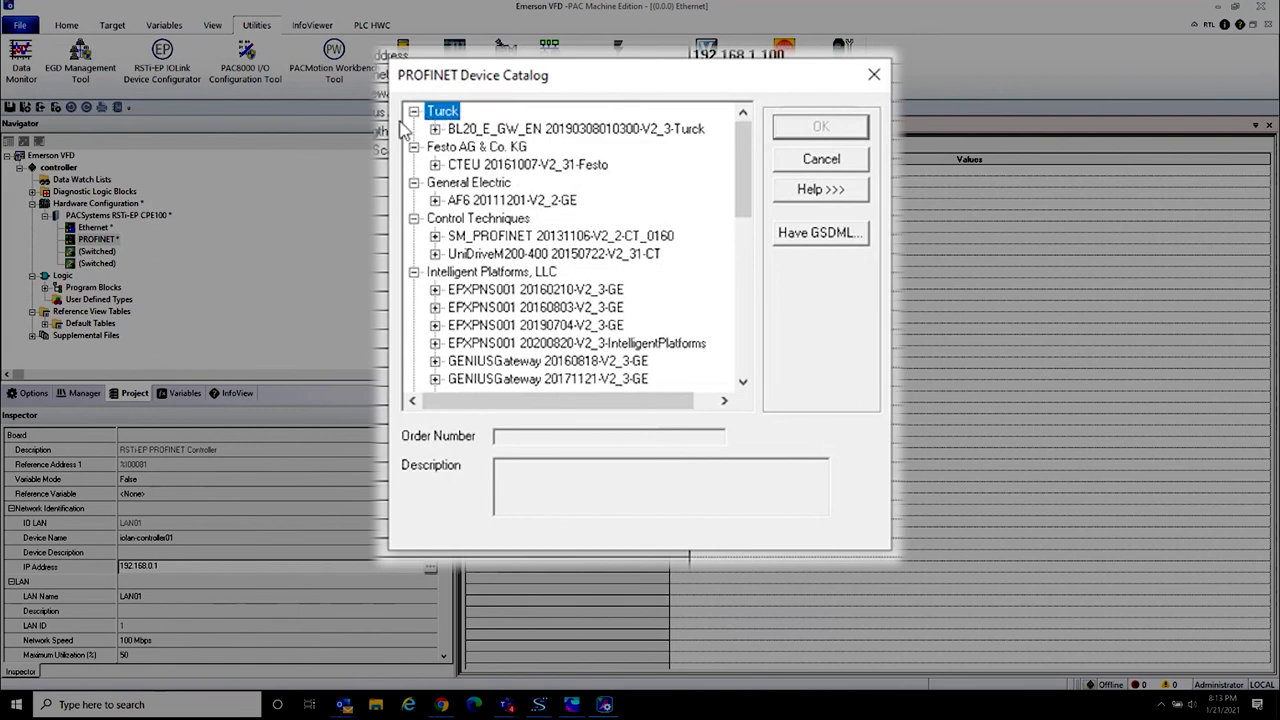
left_click(413, 111)
left_click(413, 129)
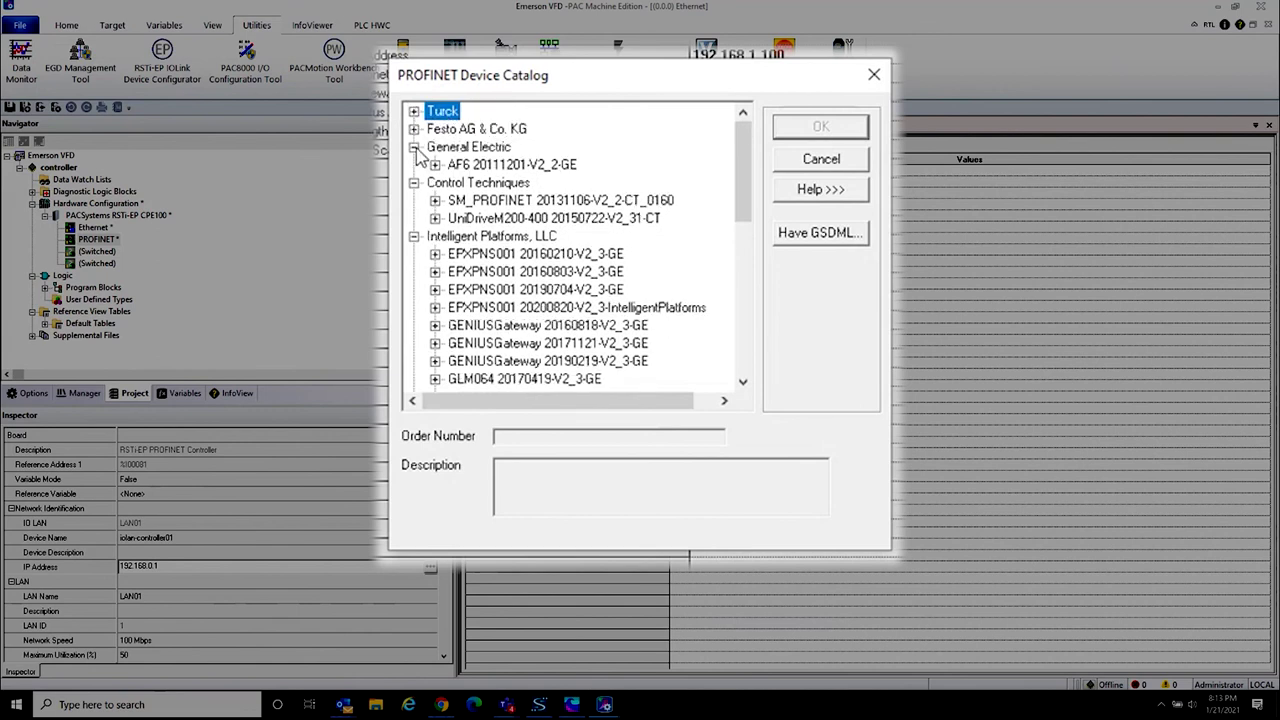
left_click(413, 147)
left_click(413, 165)
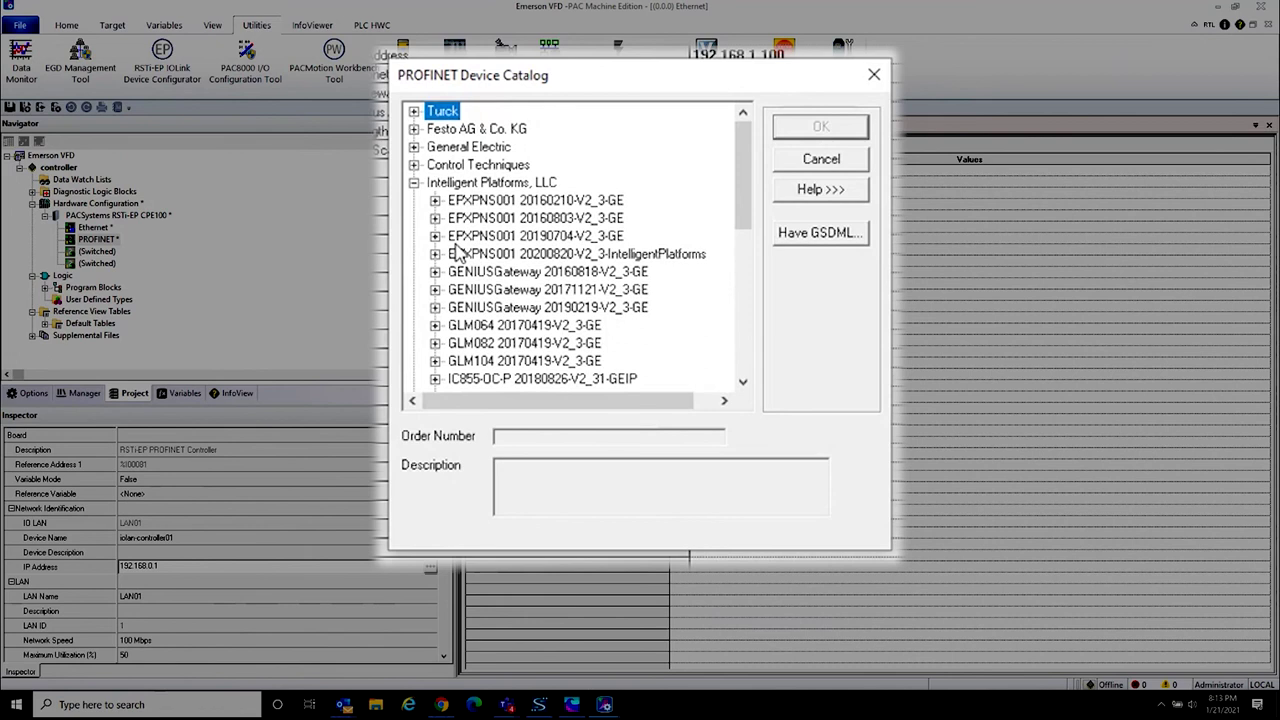
Add the IC866-OC-P device from PACmotionVFD 20200113 under Intelligent Platforms, LLC and expand it beneath the PROFINET controller to show its slots
scroll(491, 262, "down", 1)
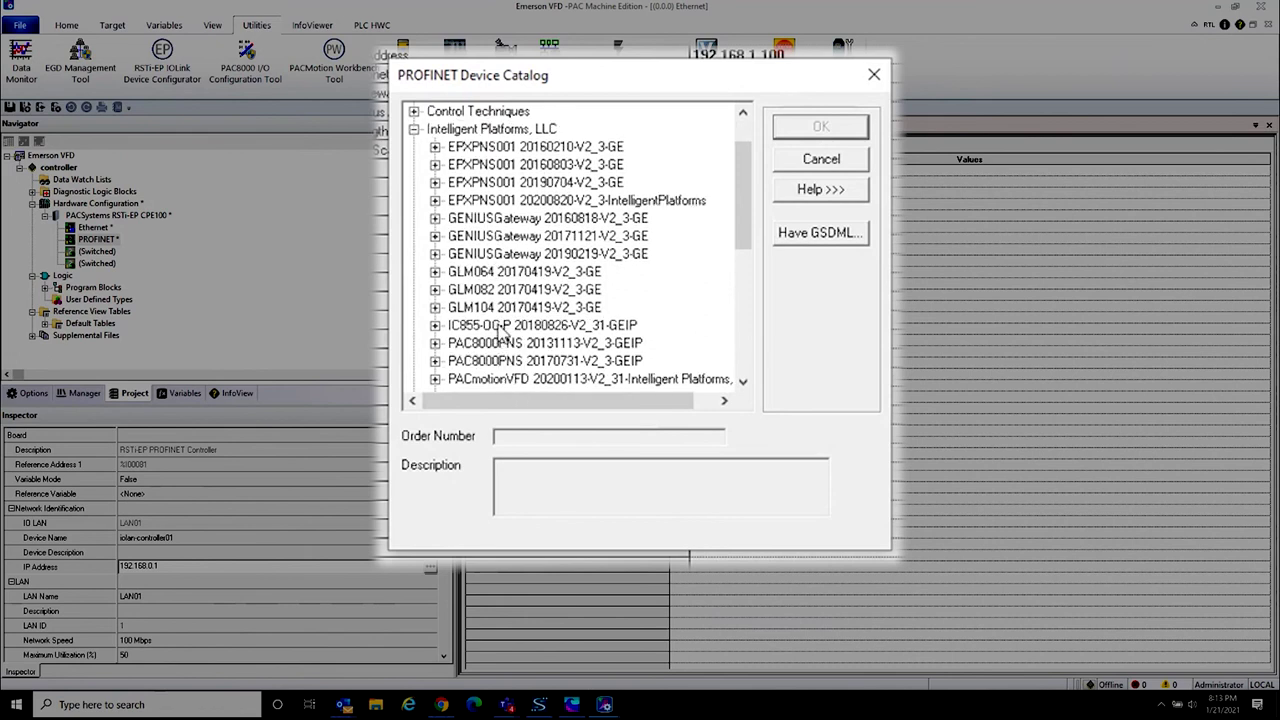
left_click(742, 382)
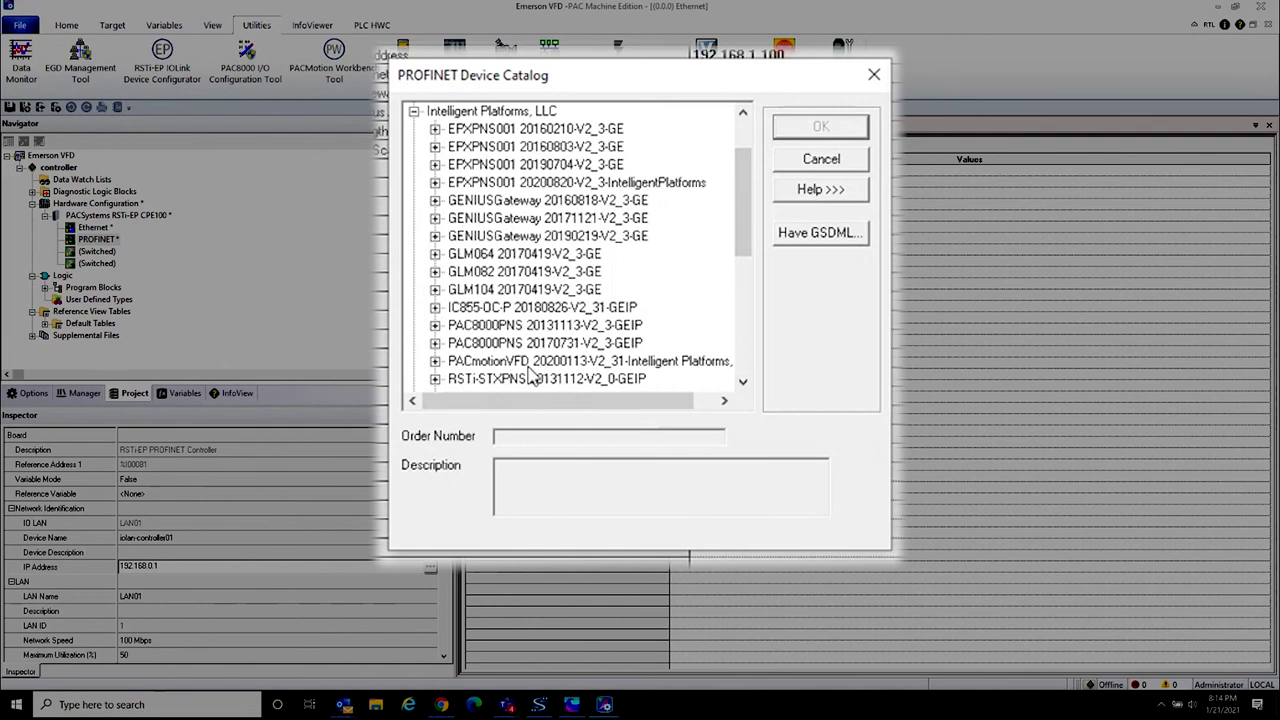
double_click(527, 362)
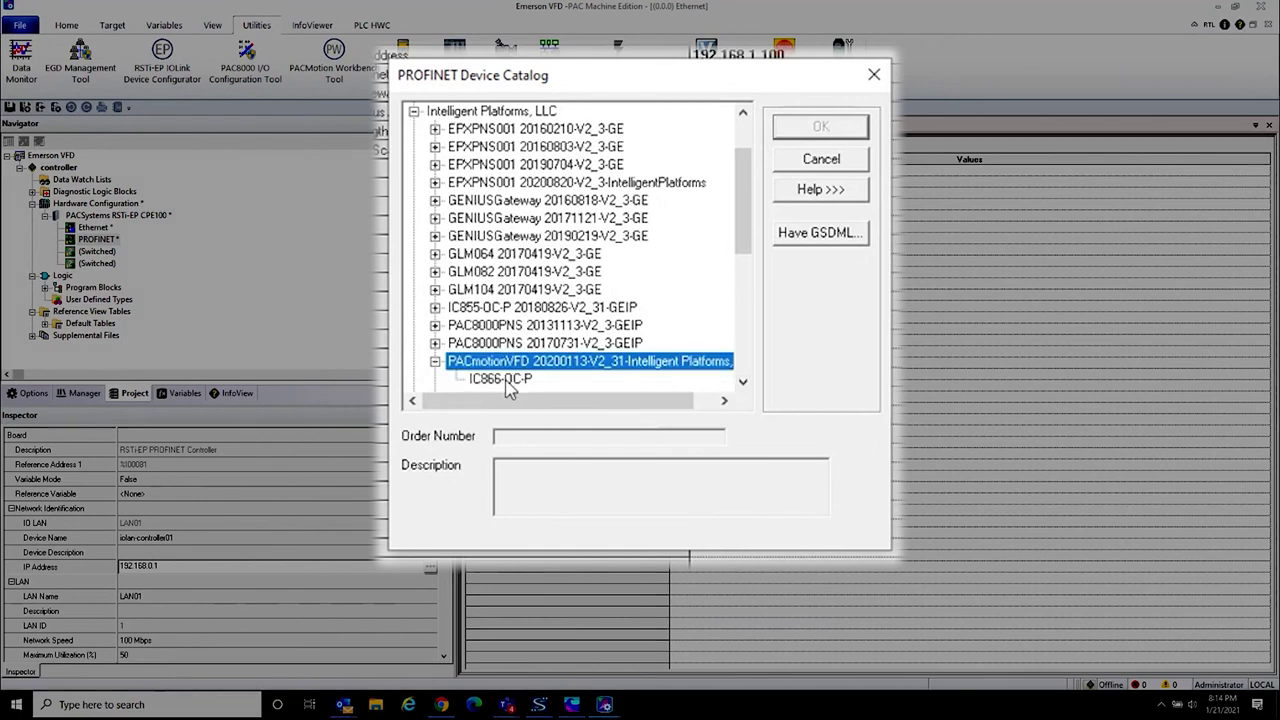
double_click(505, 380)
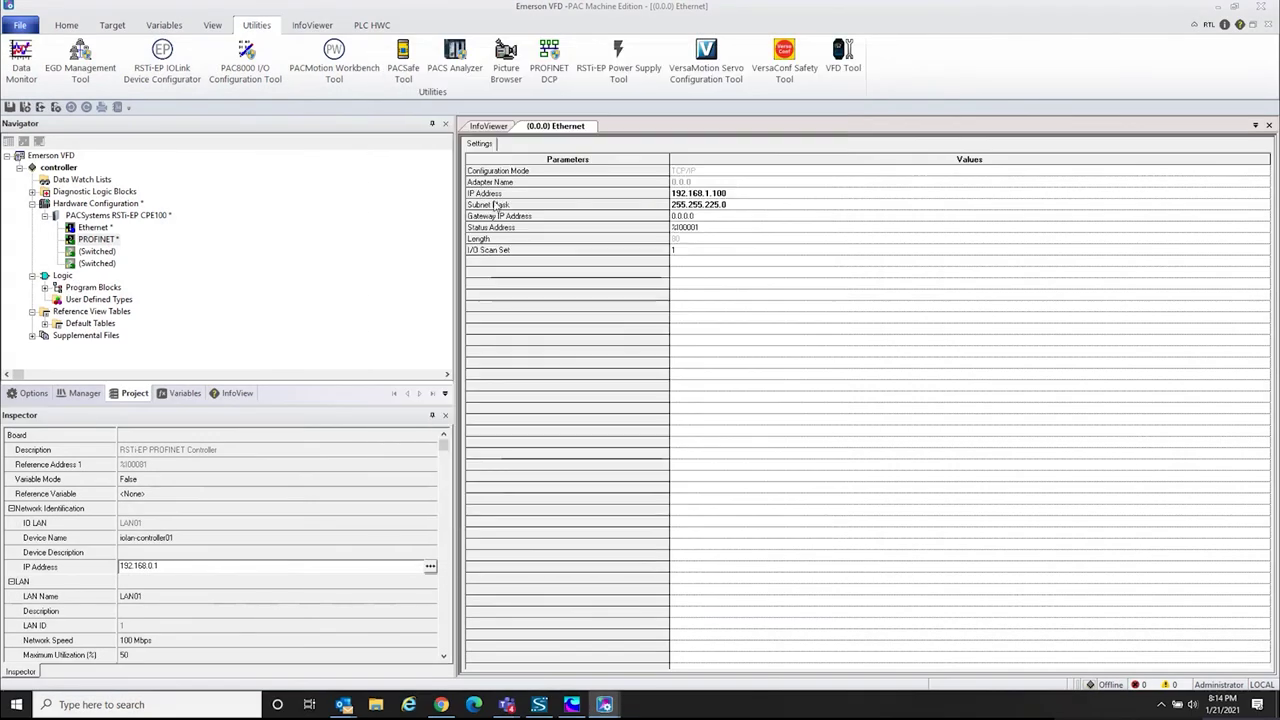
left_click(57, 241)
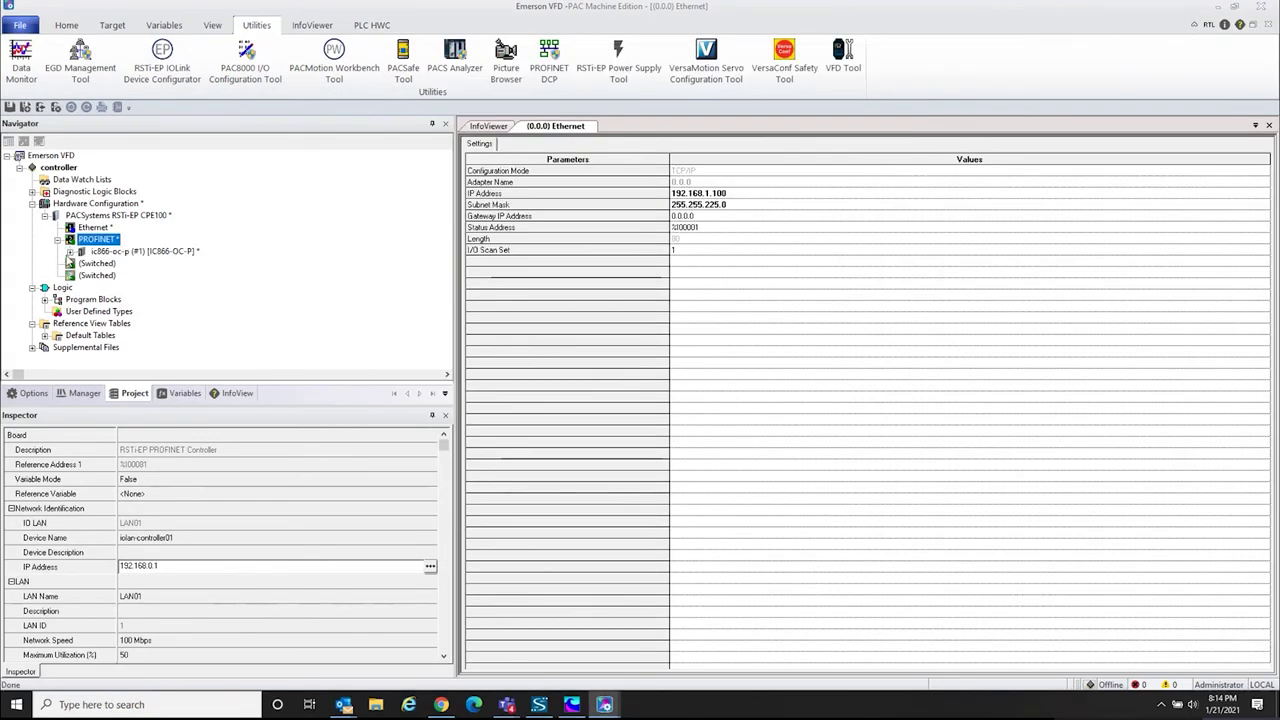
left_click(69, 255)
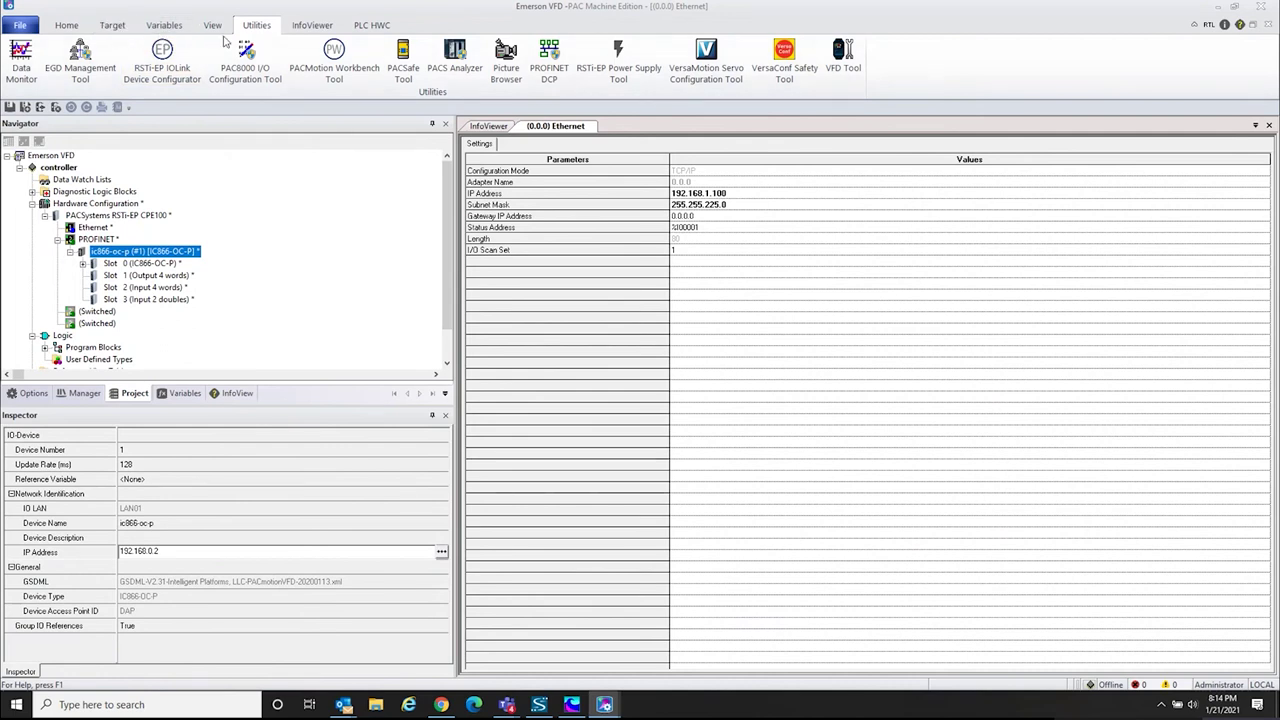
Show the Toolchest and switch it to the Profinet Devices drawer
left_click(214, 27)
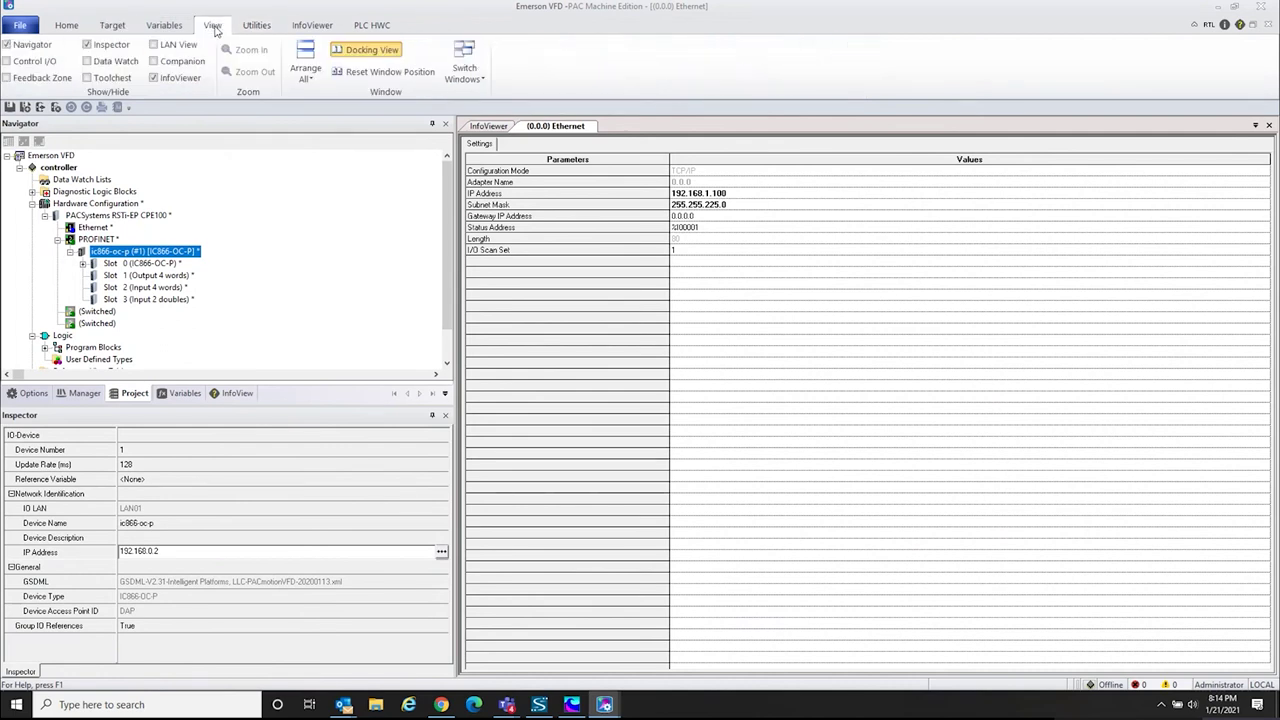
left_click(118, 77)
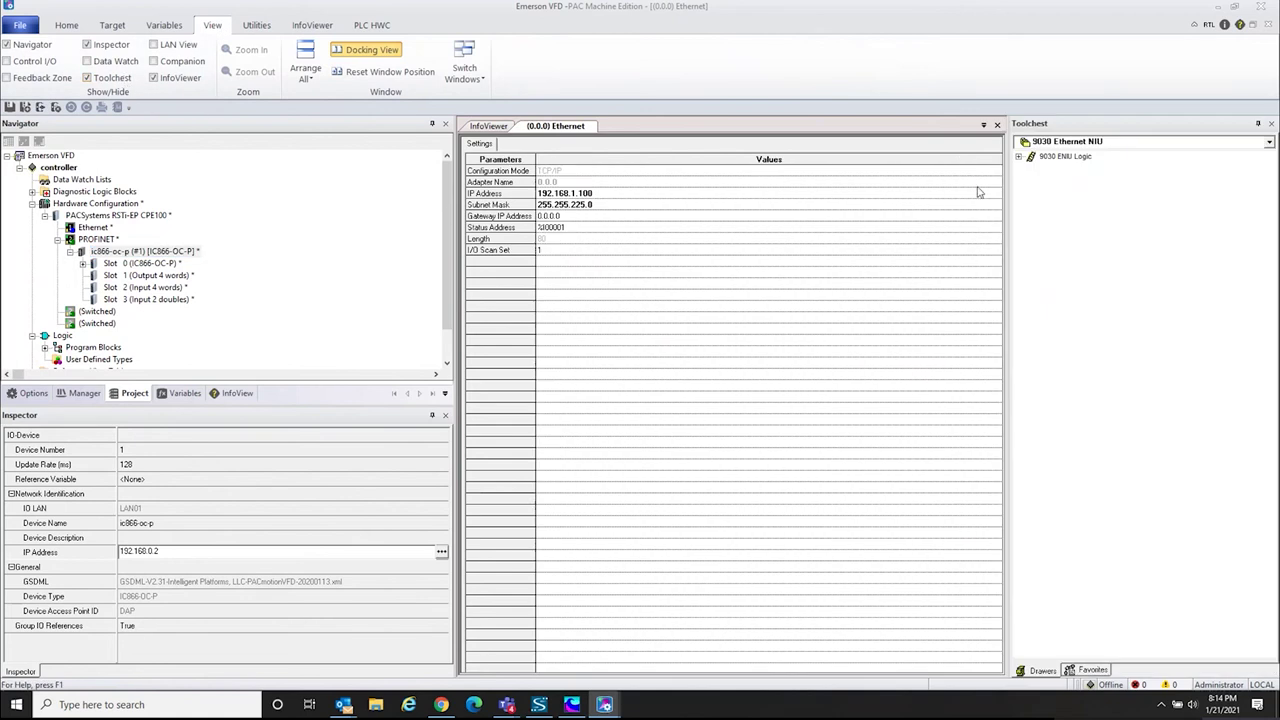
left_click(1177, 283)
left_click(1269, 142)
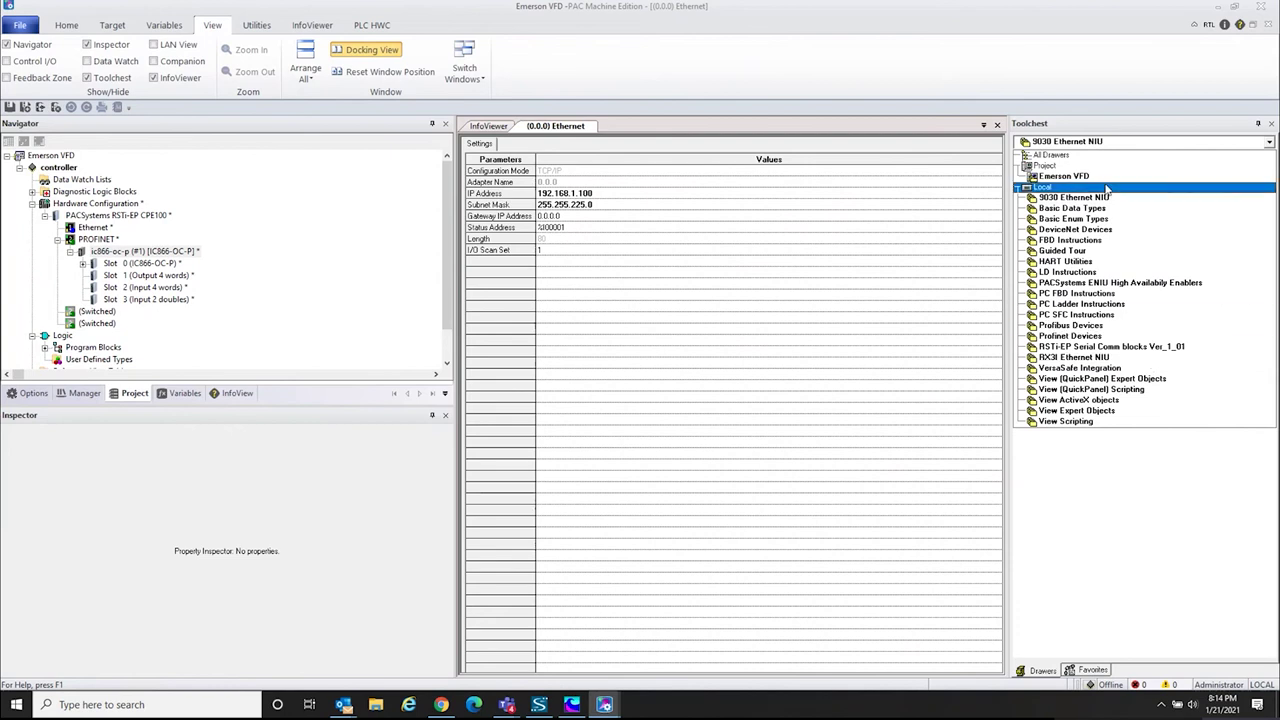
left_click(1063, 338)
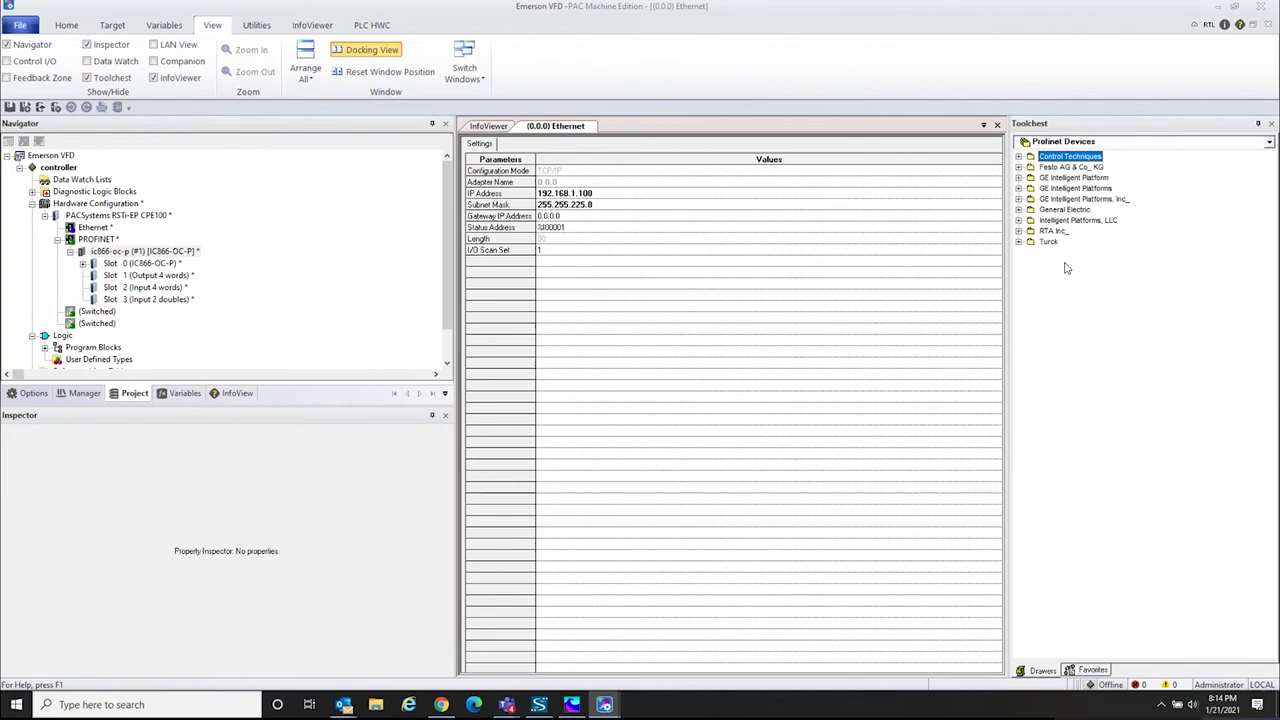
Open the GSDML file import from the Profinet Devices drawer, view the desktop's Emerson VFD folder and cancel without importing
right_click(1093, 312)
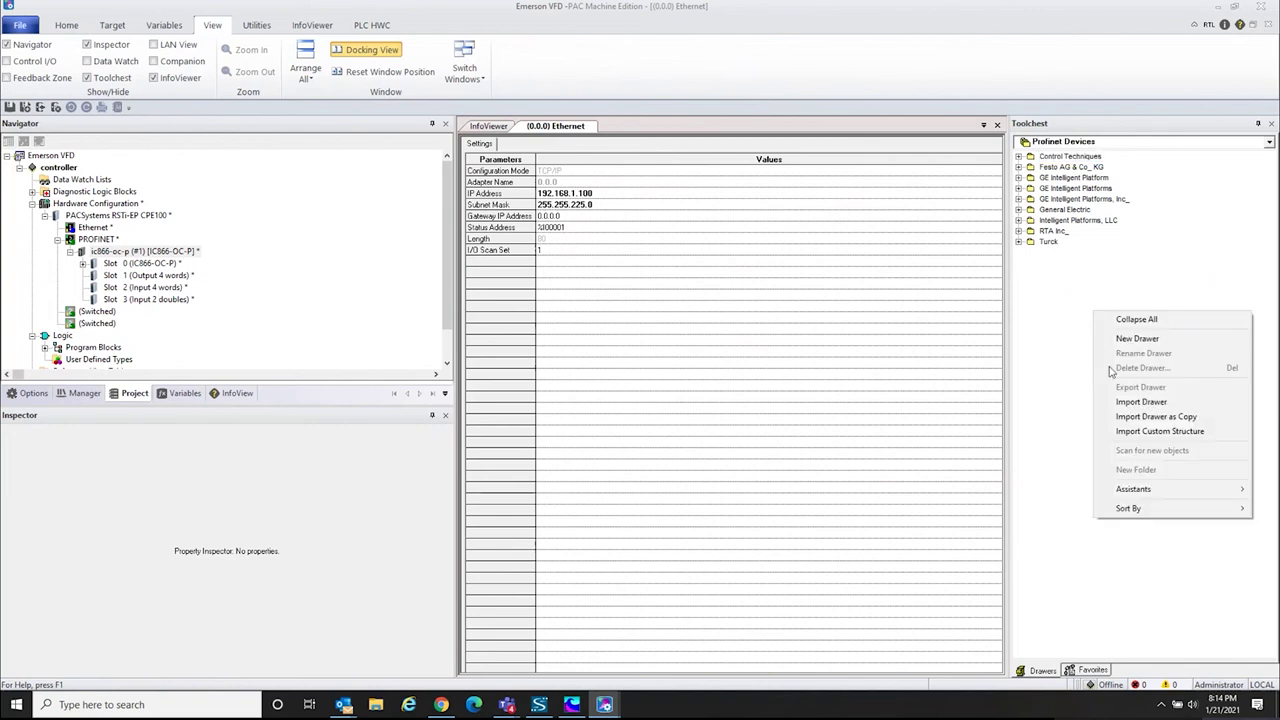
mouse_move(1163, 489)
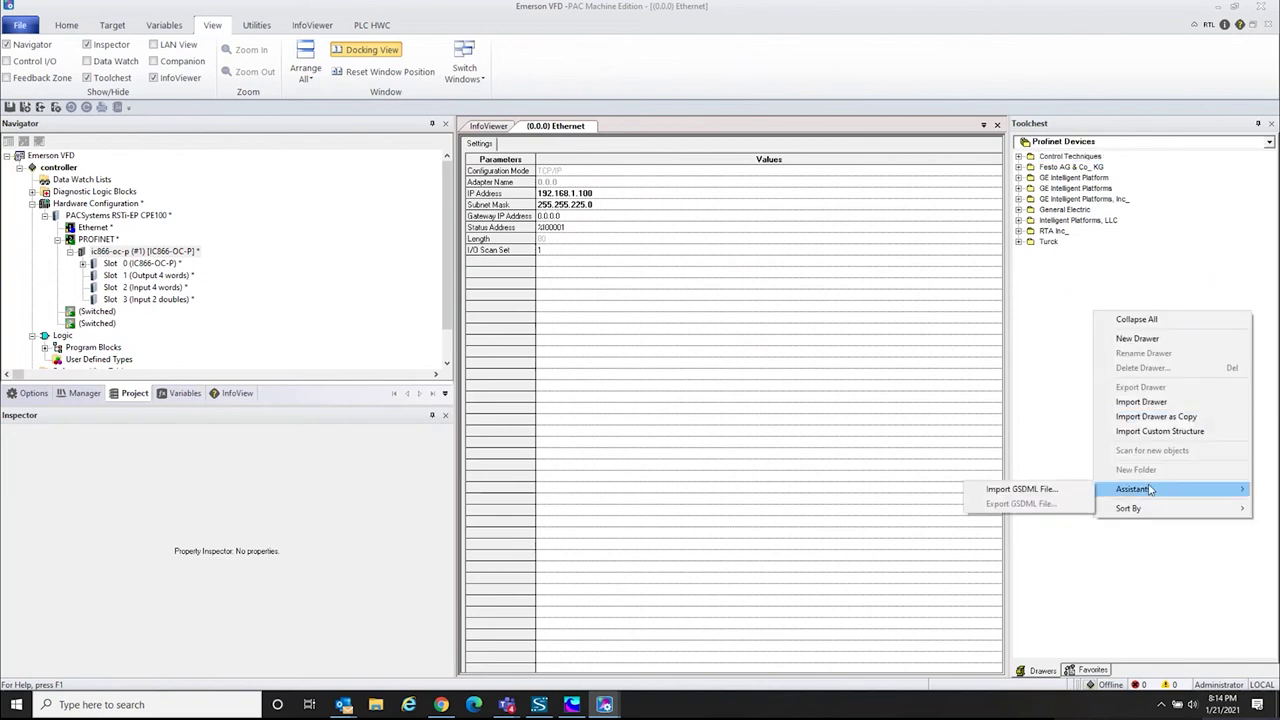
left_click(1060, 496)
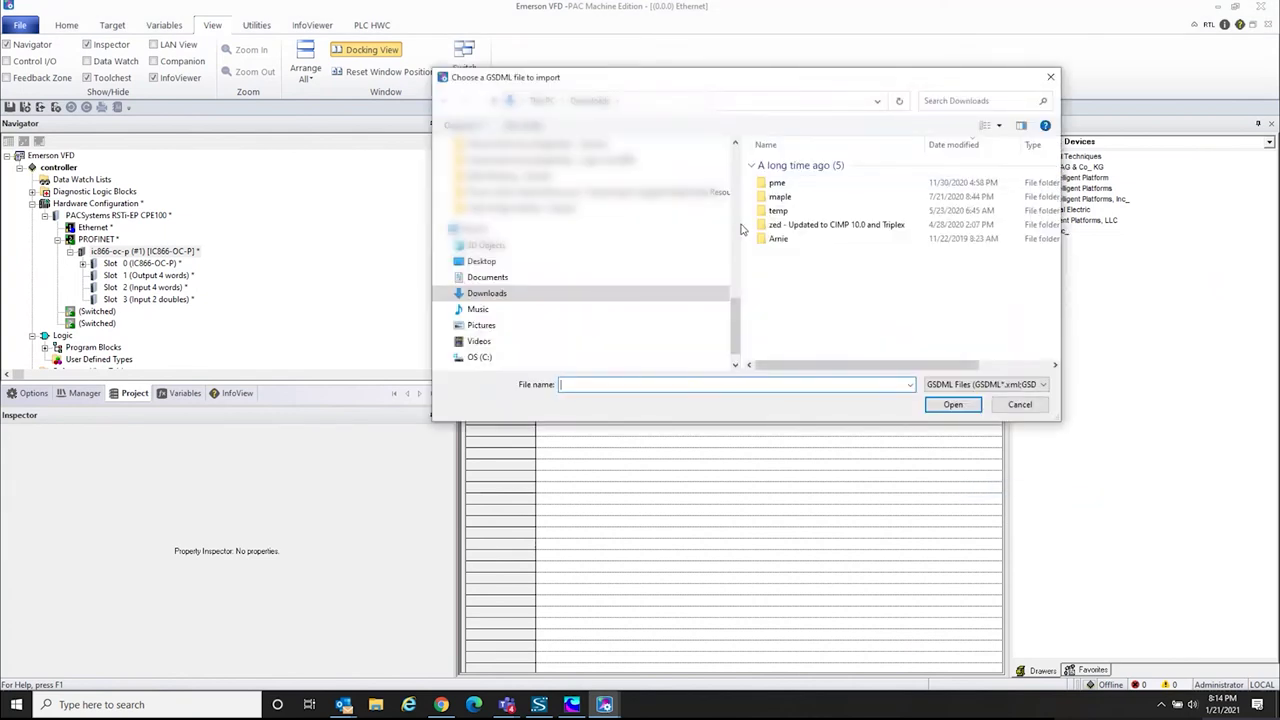
left_click(491, 264)
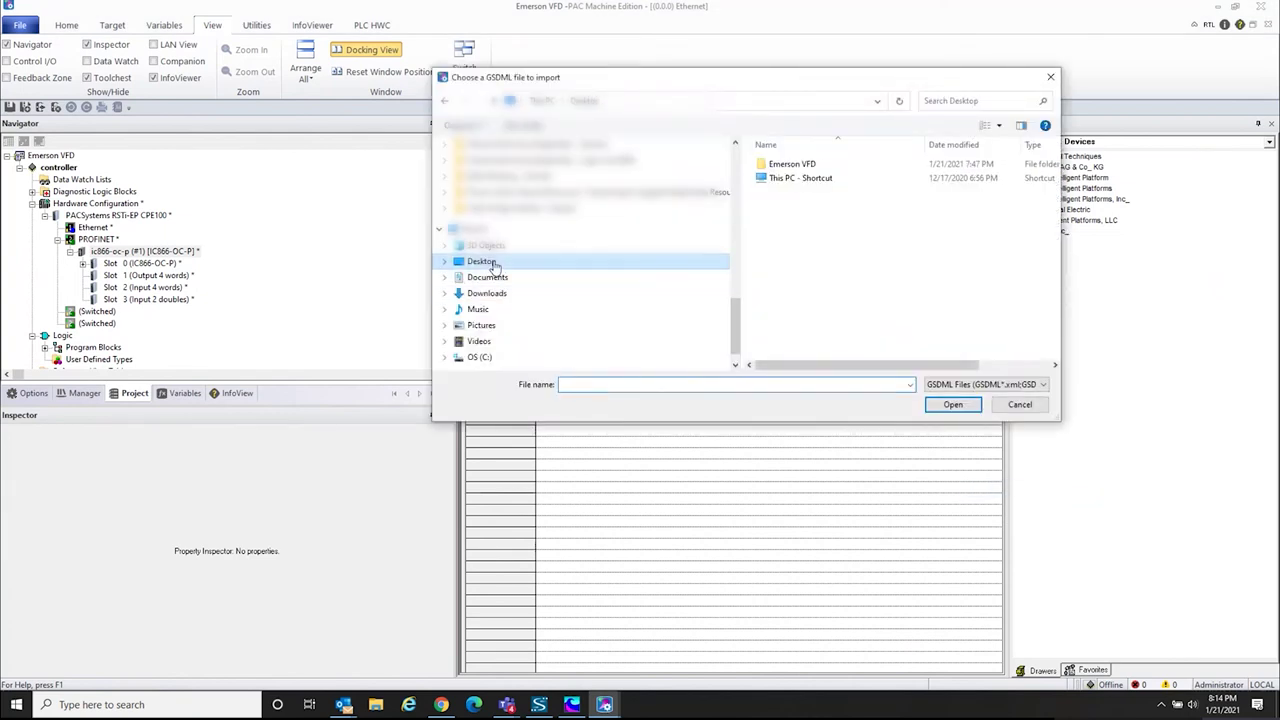
double_click(790, 164)
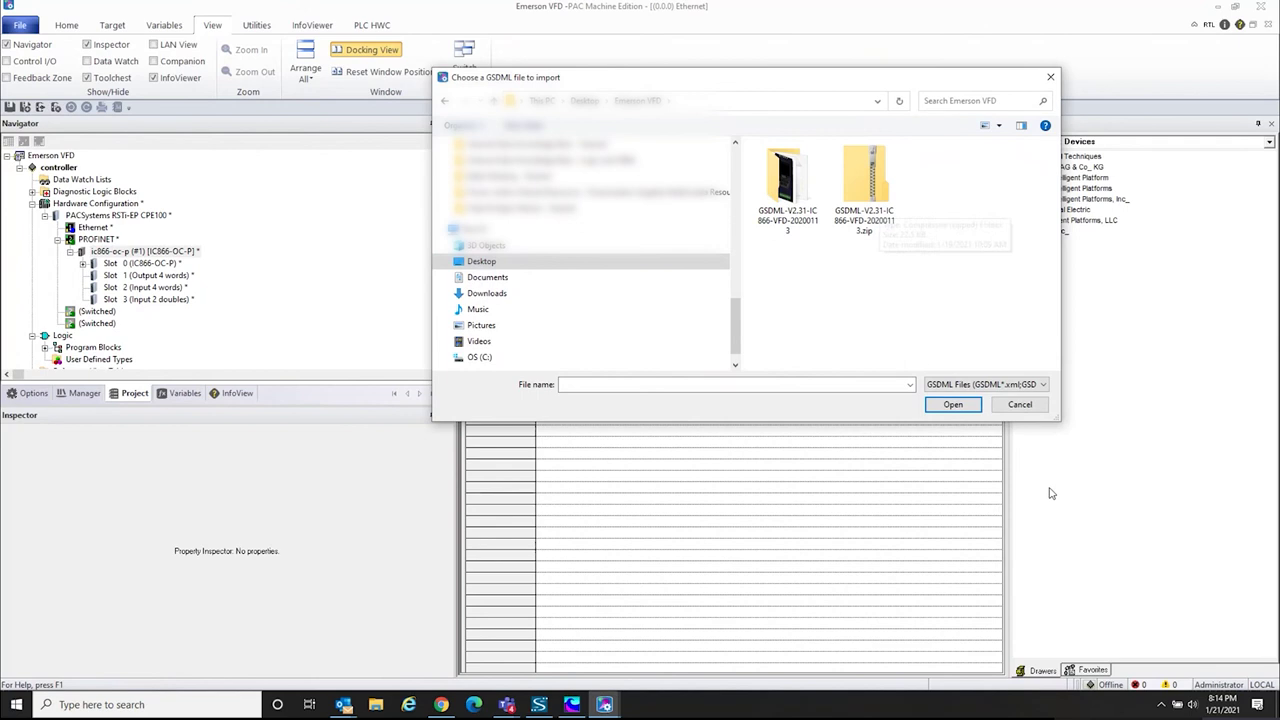
left_click(1020, 404)
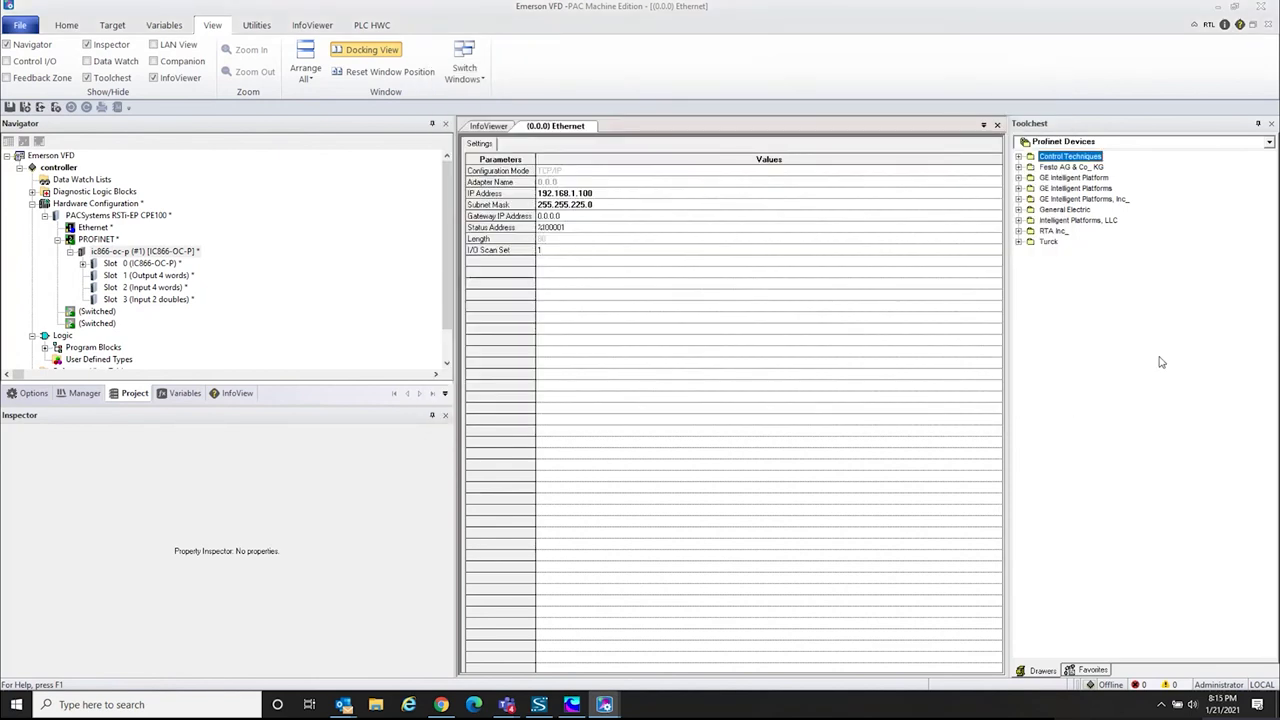
View the interface and ports inside slot 0 of the IC866-OC-P drive and collapse the slot again
left_click(83, 264)
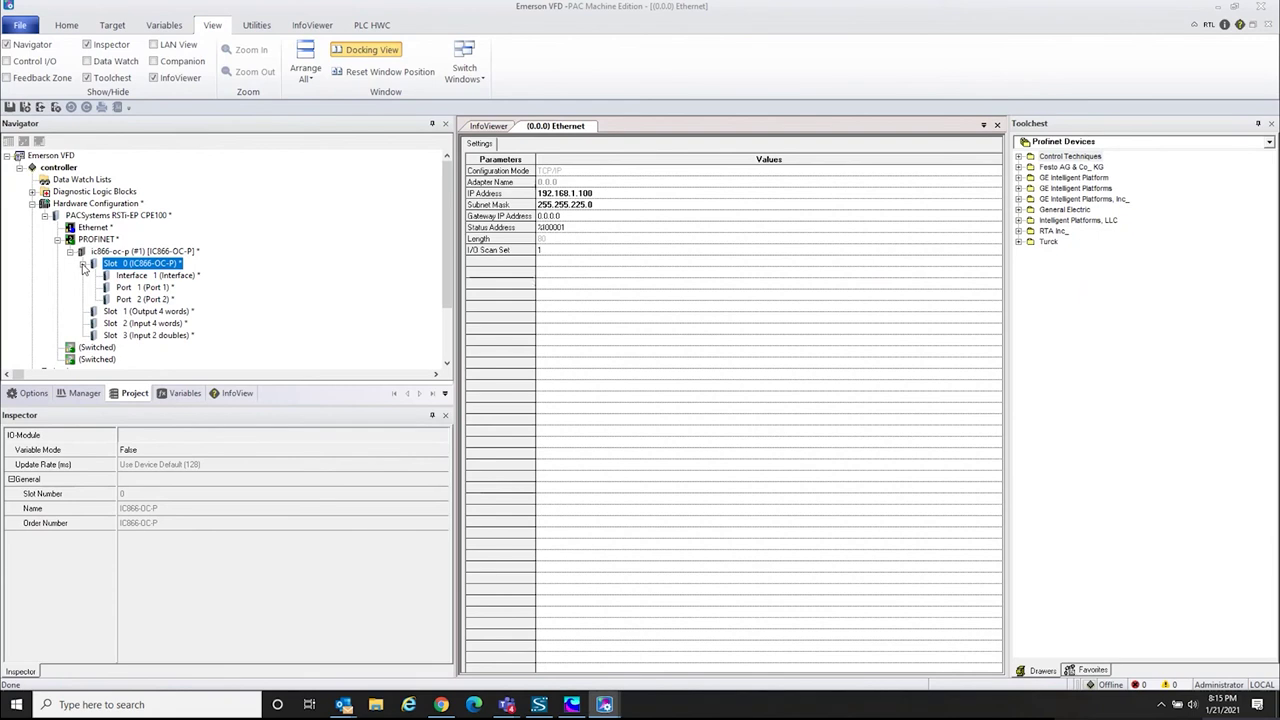
left_click(83, 264)
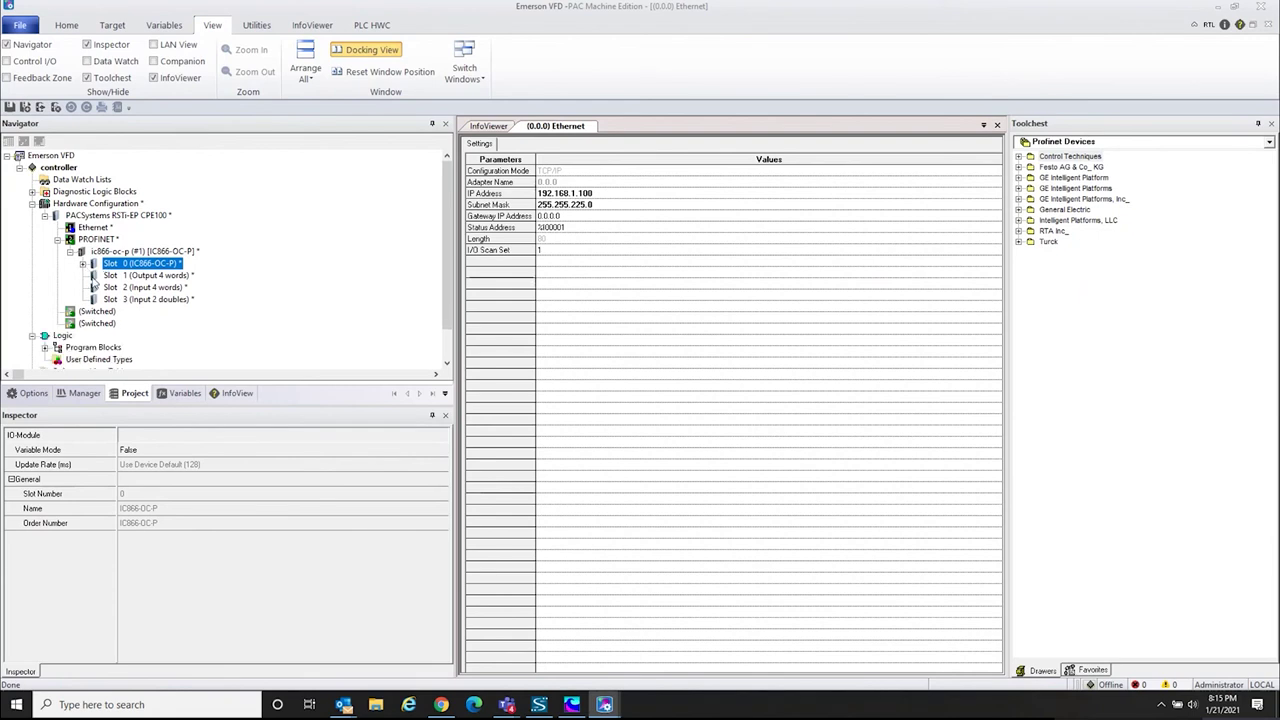
Open the settings of slot 1 (Output 4 words), view the Output Data reference address ranges and cancel without changing the address
double_click(108, 276)
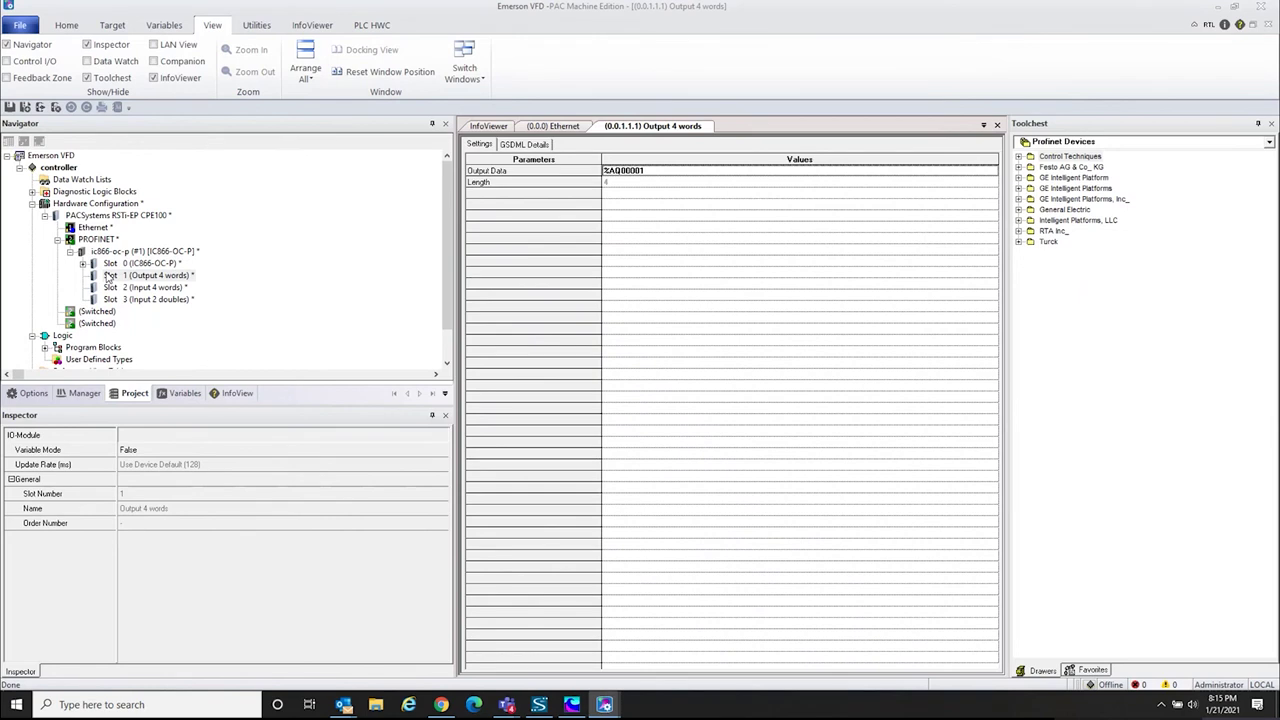
left_click(158, 277)
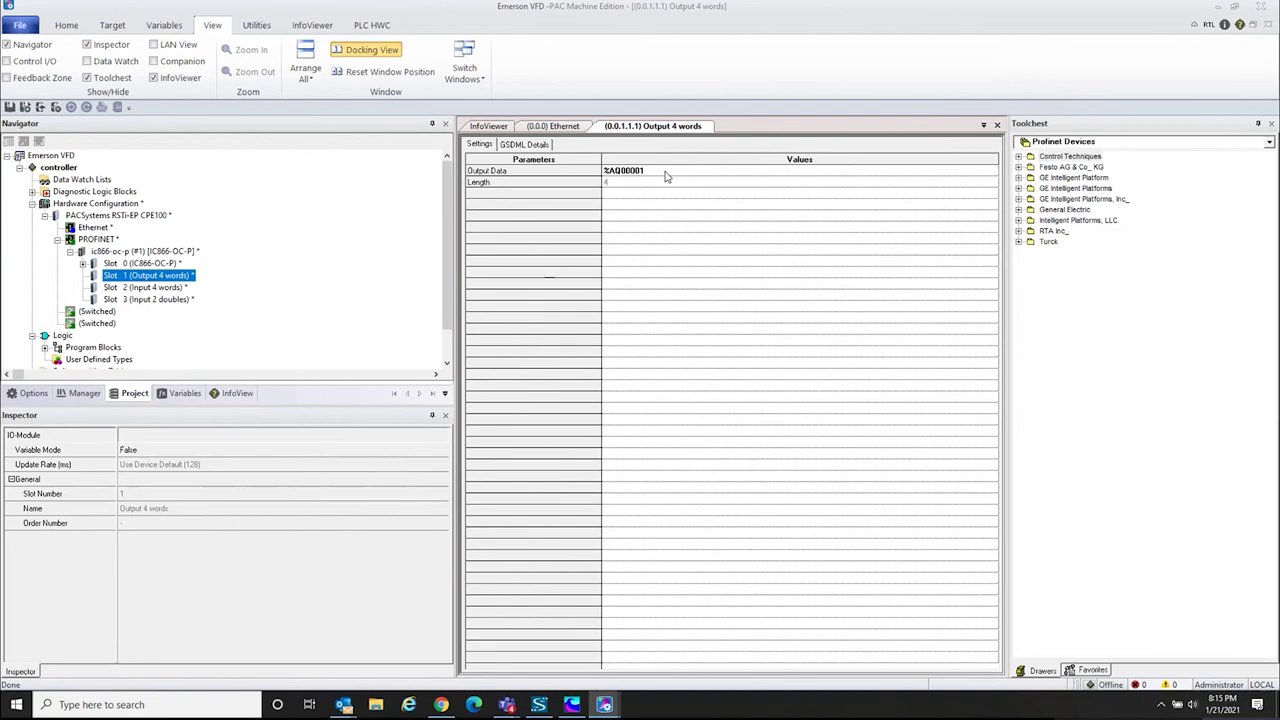
mouse_move(663, 178)
left_click(669, 170)
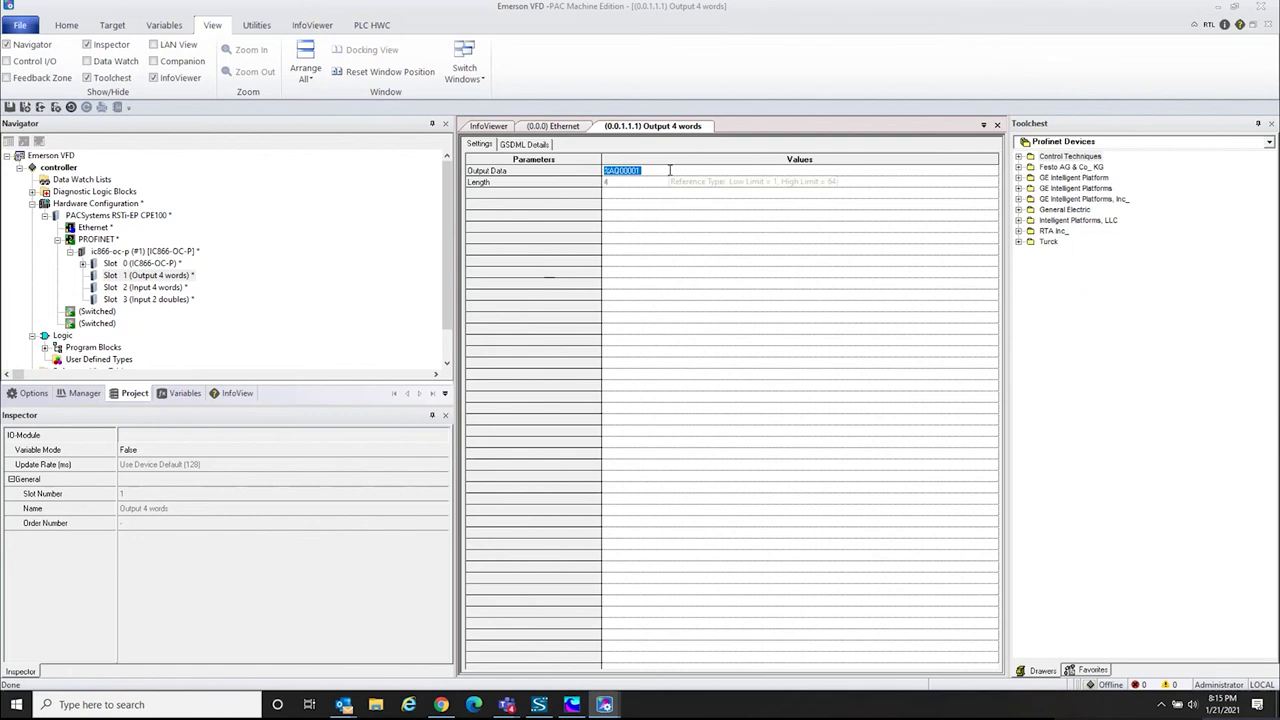
left_click(671, 171)
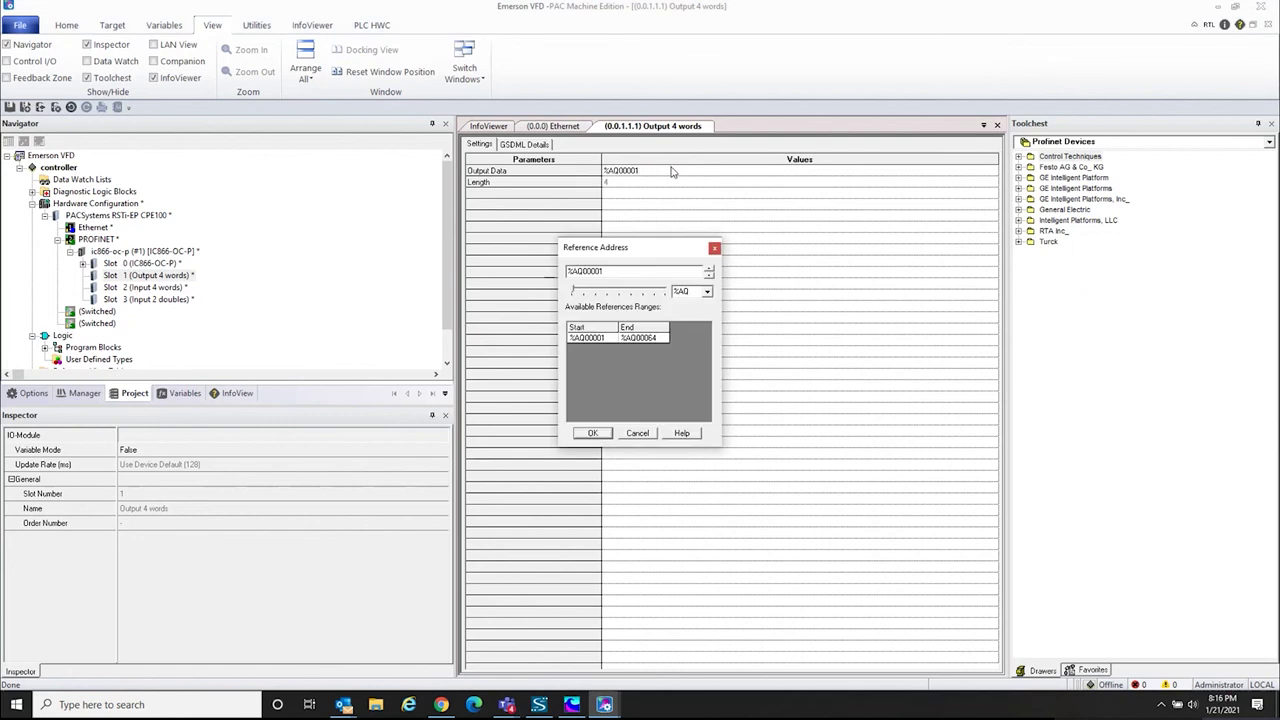
left_click(647, 434)
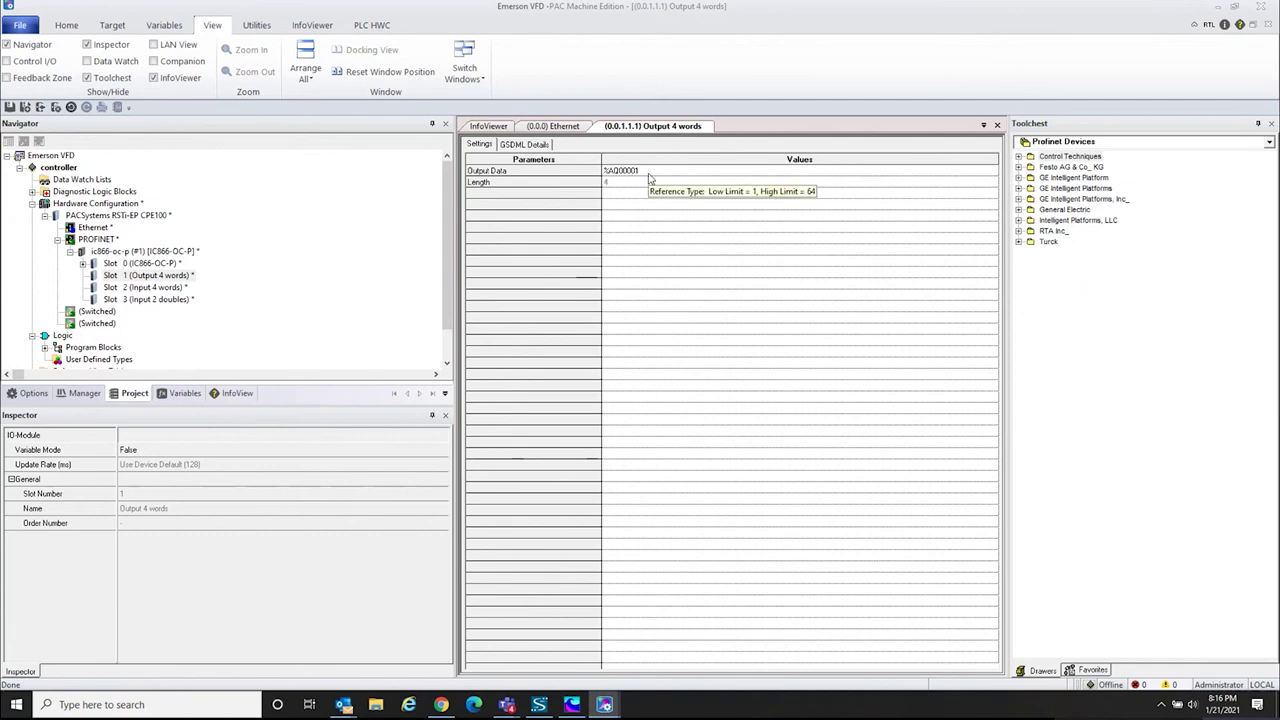
Open the settings of the drive's slot 2 (Input 4 words) and slot 3 (Input 2 doubles) to view their reference addresses
left_click(111, 288)
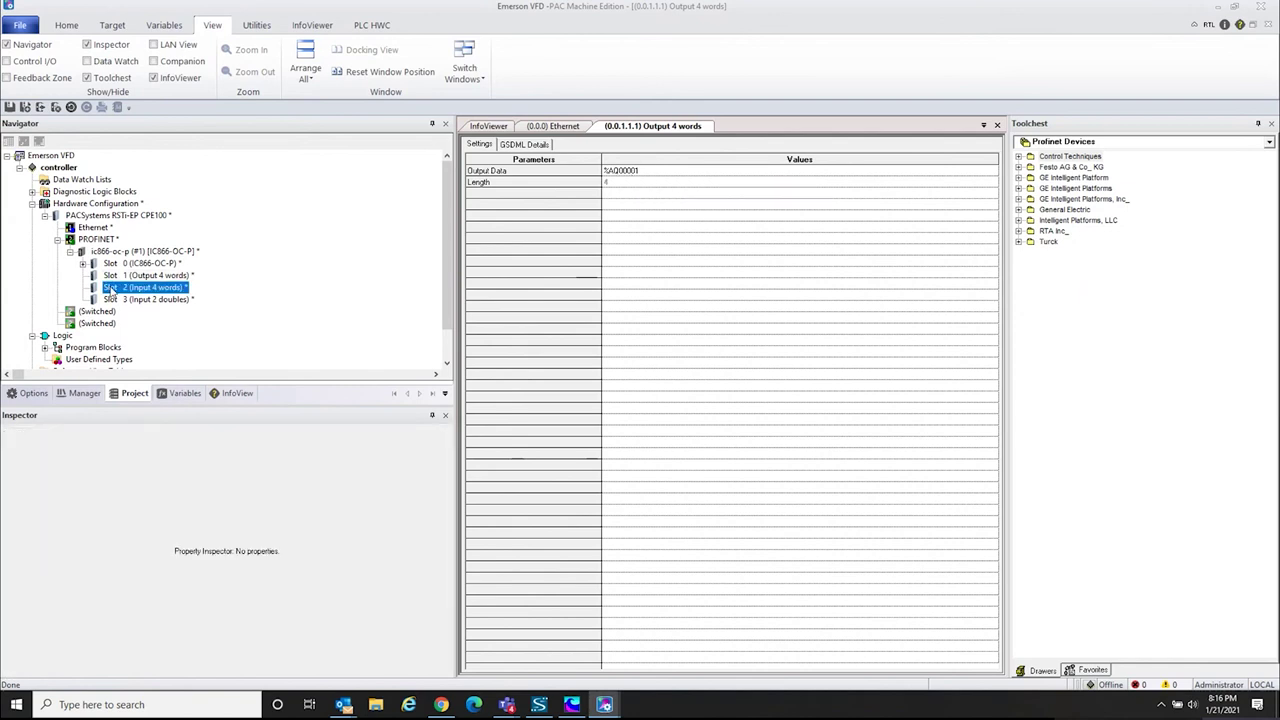
double_click(111, 288)
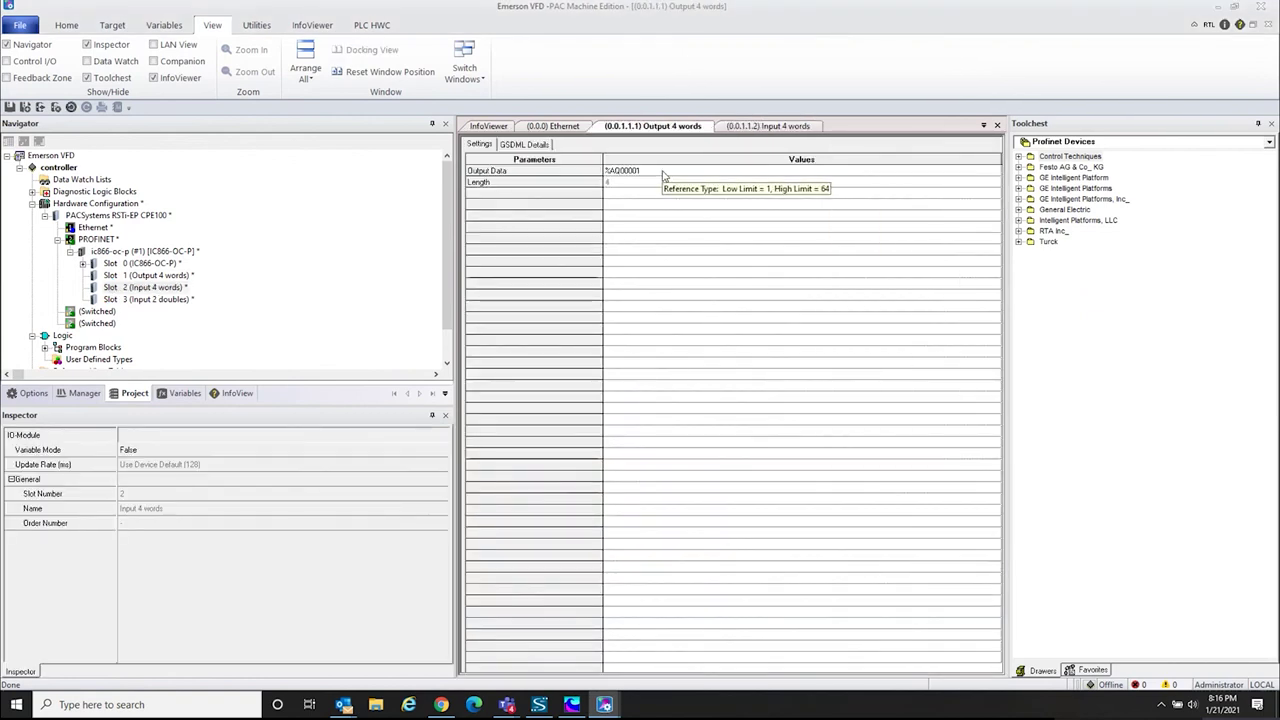
double_click(145, 300)
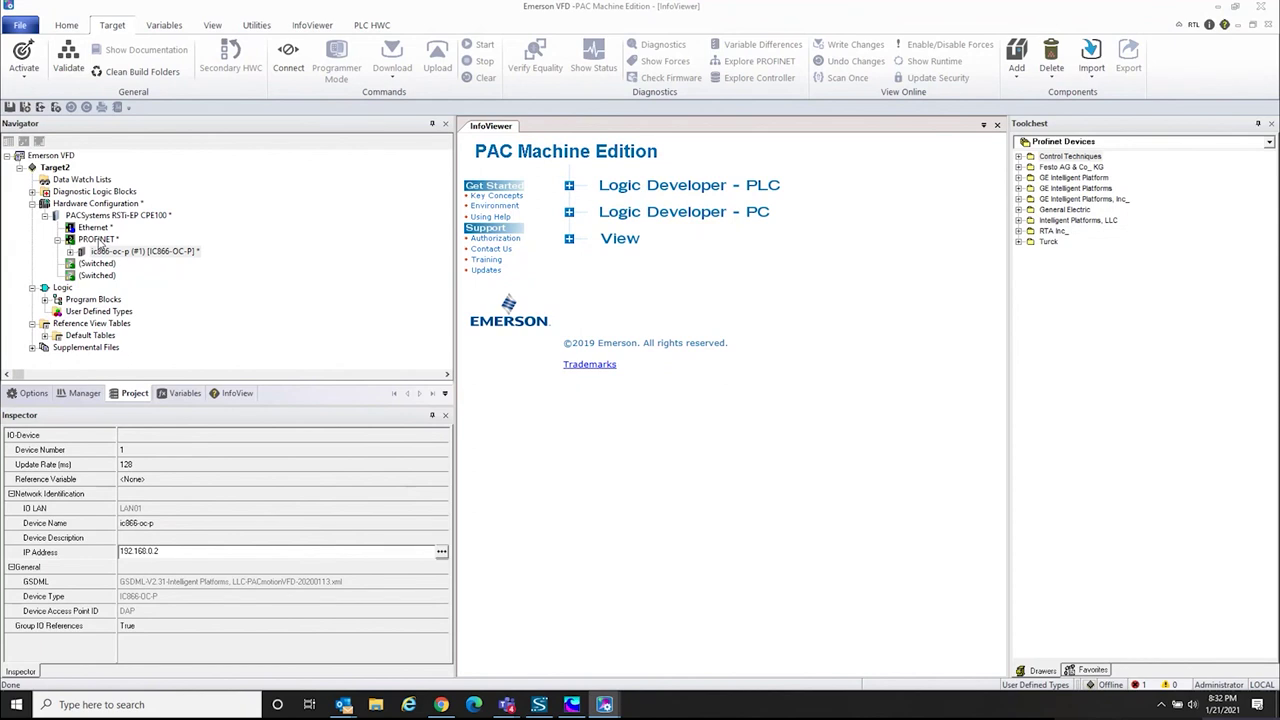
right_click(97, 240)
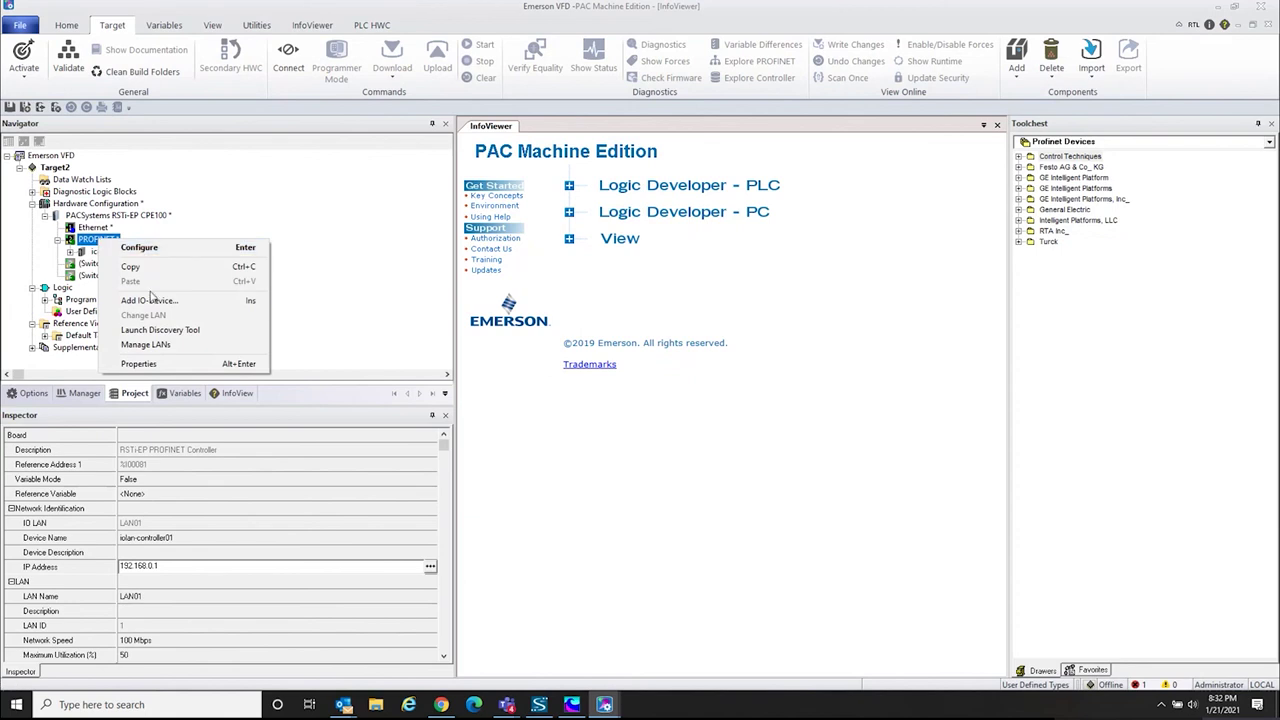
left_click(165, 301)
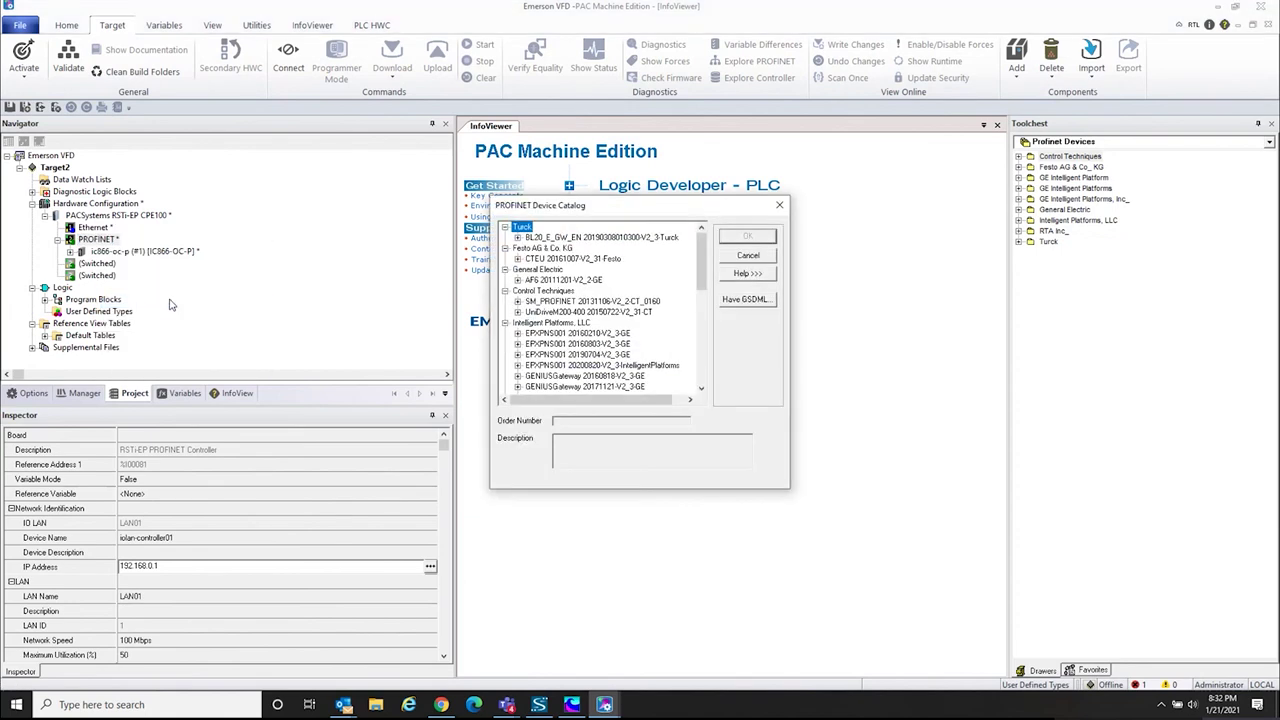
left_click(702, 389)
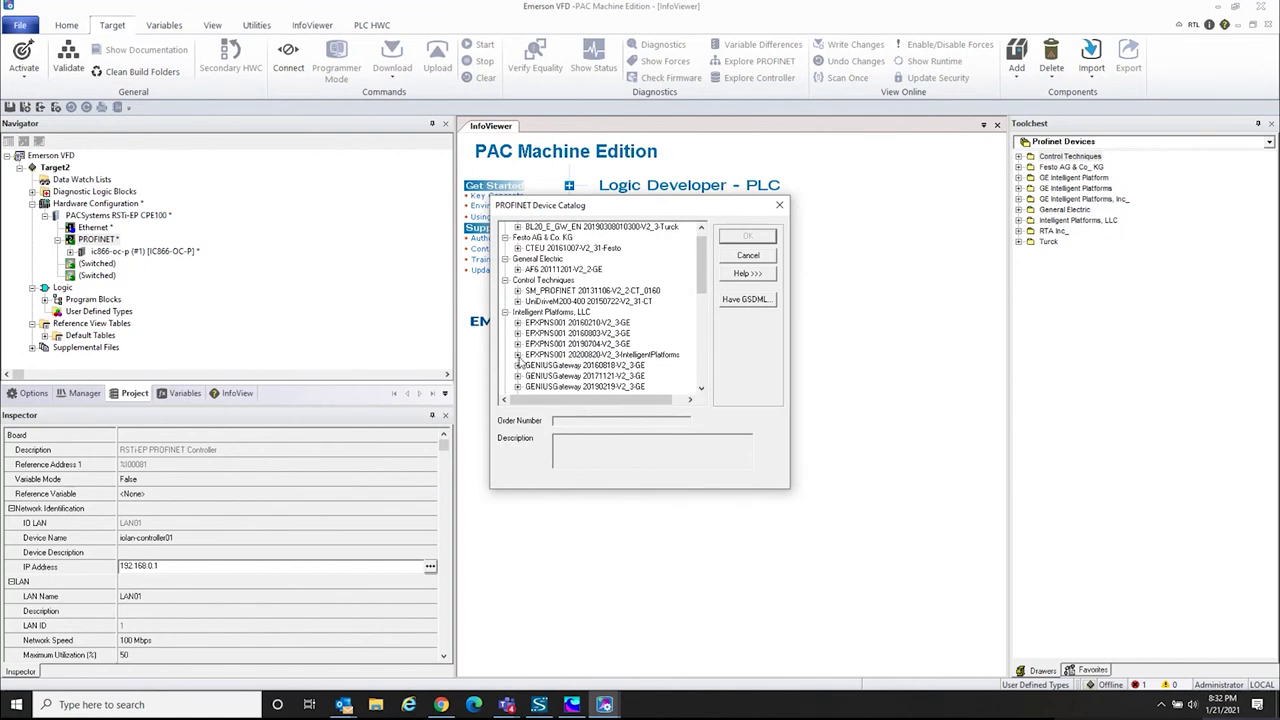
left_click(517, 356)
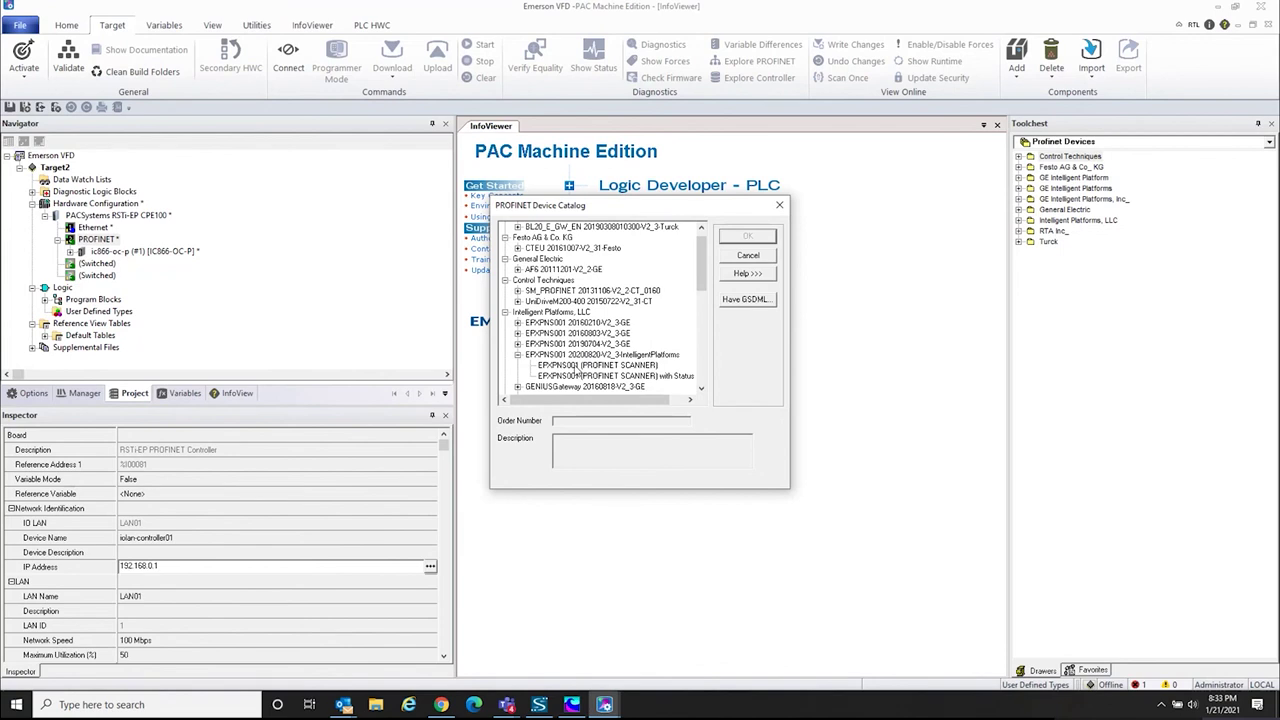
left_click(577, 366)
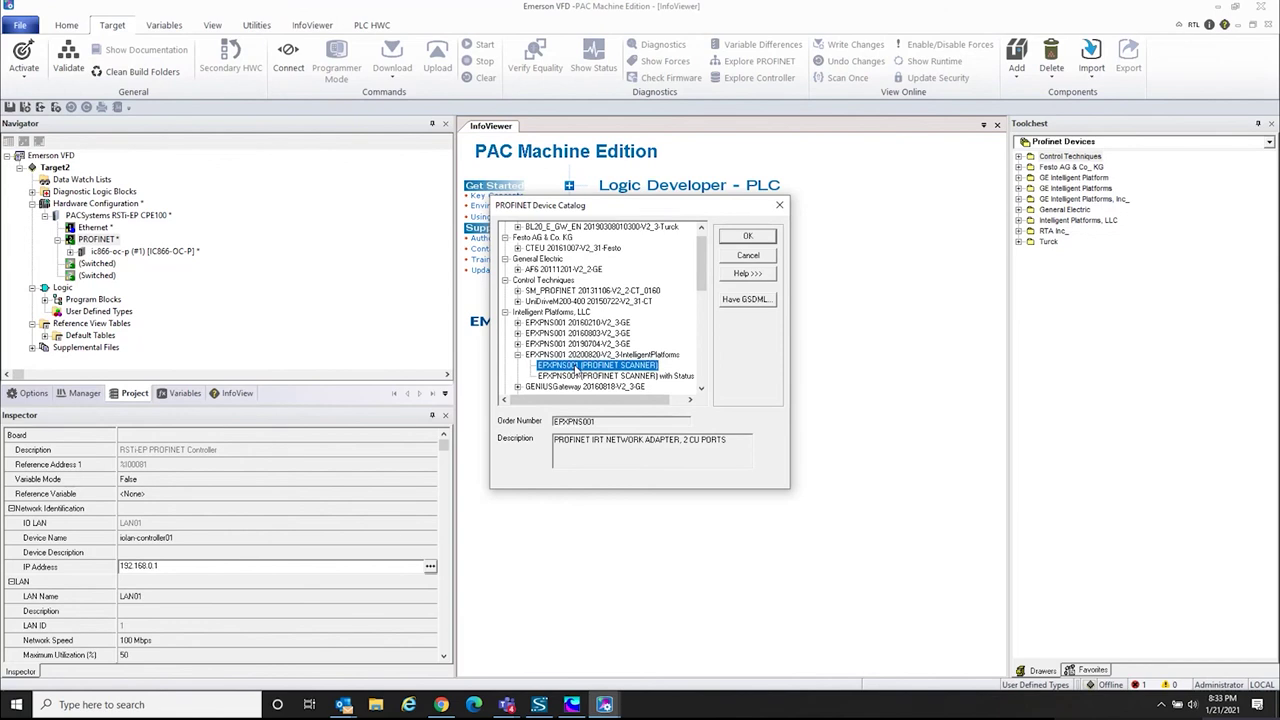
left_click(748, 236)
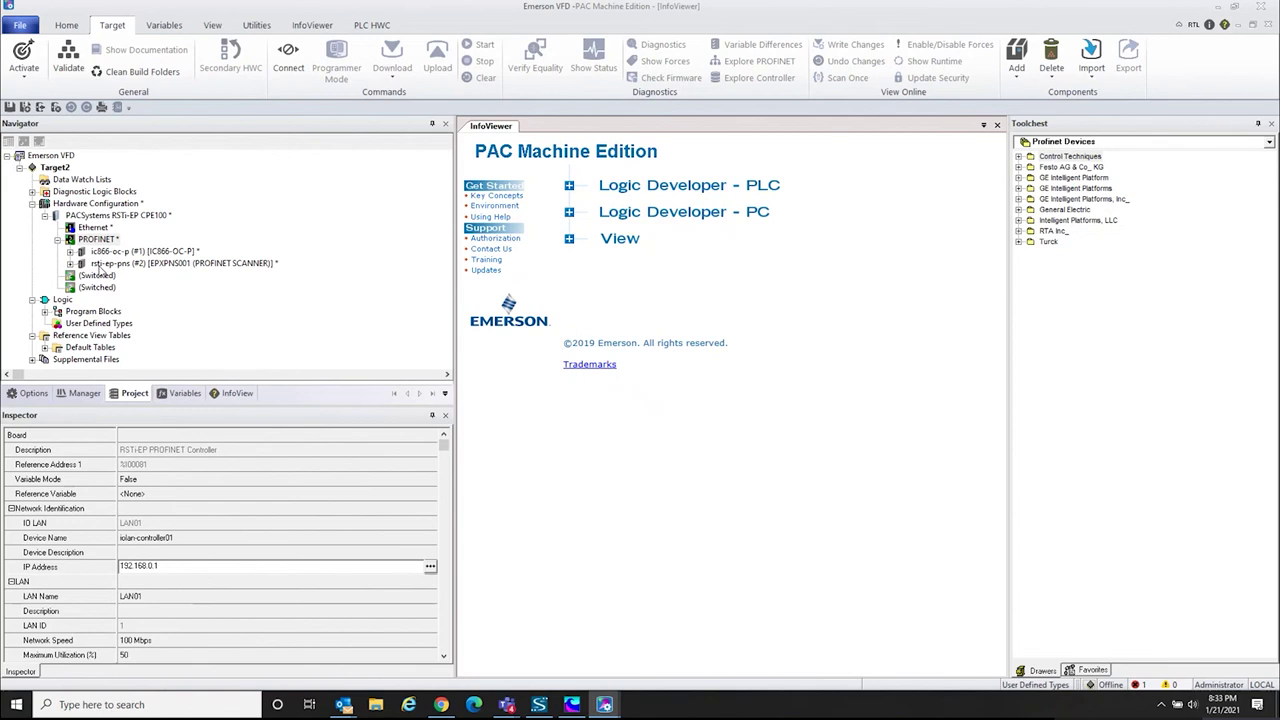
double_click(78, 266)
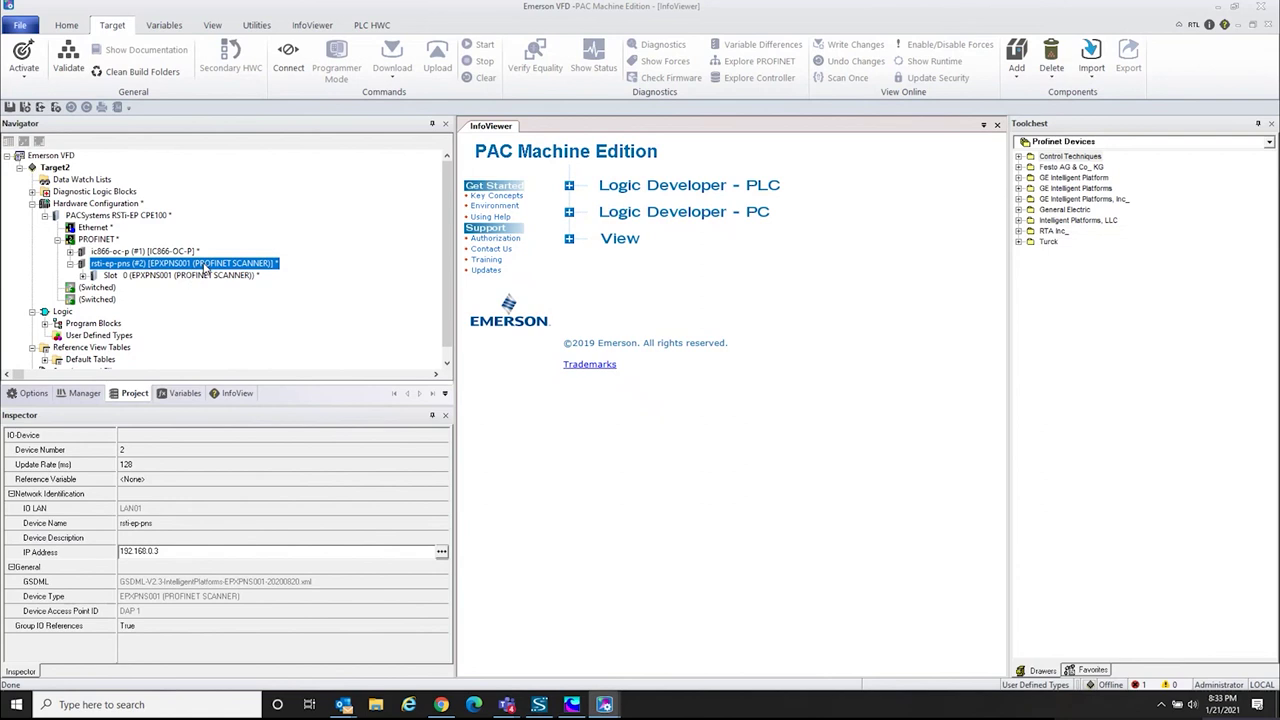
Open the module list of the rsti-ep-pns scanner and place the EP-1218 (DI8 2-wire) digital input module at location 1
right_click(187, 265)
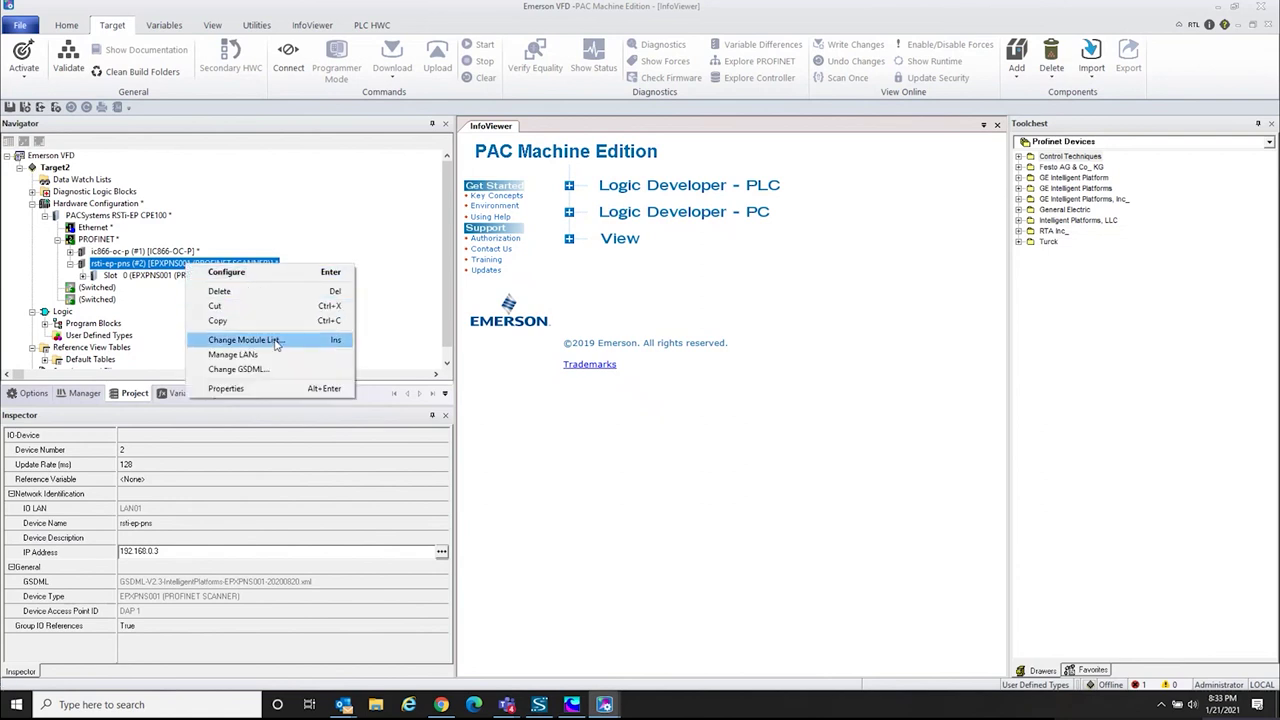
left_click(245, 340)
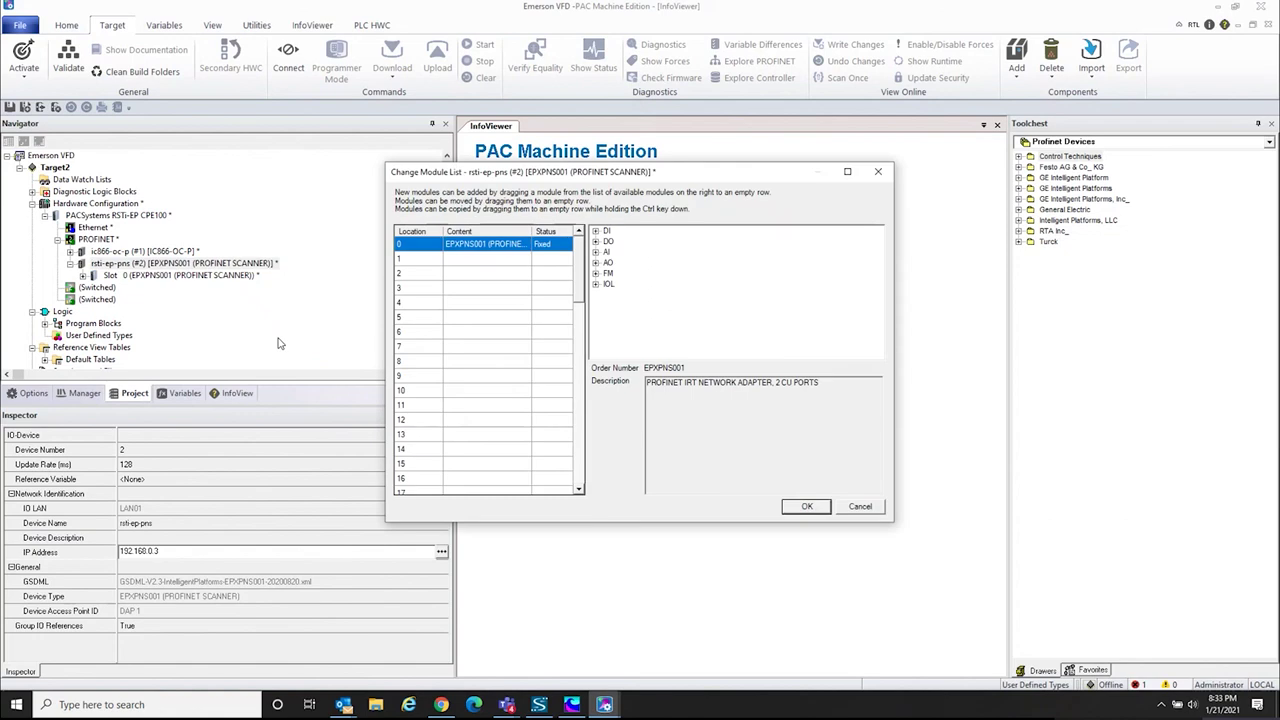
left_click(492, 260)
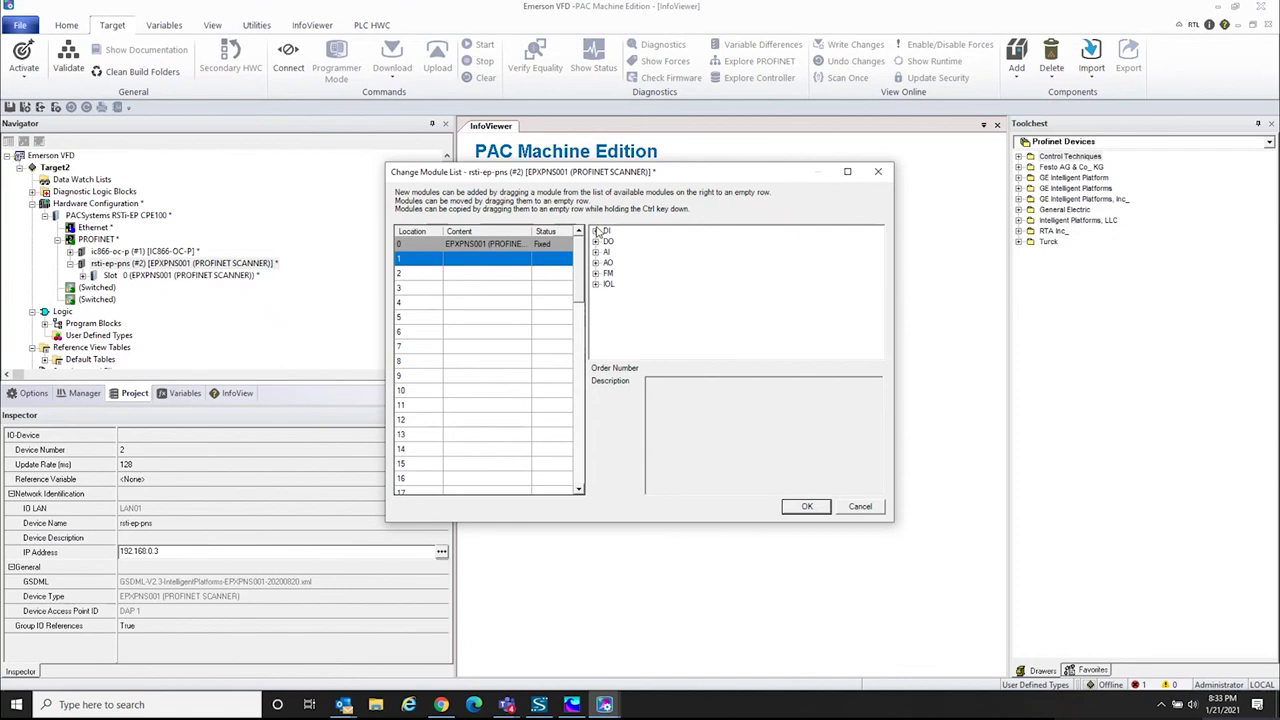
left_click(596, 231)
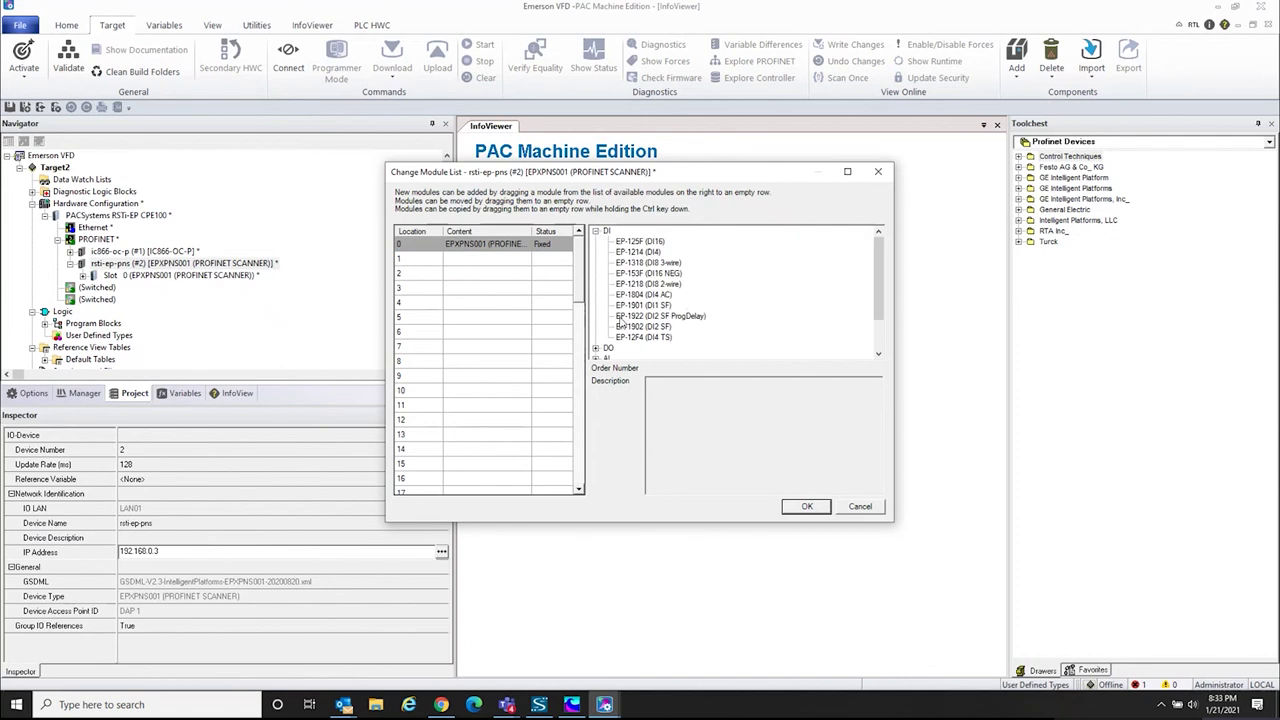
left_click(640, 285)
left_click_drag(640, 285, 483, 257)
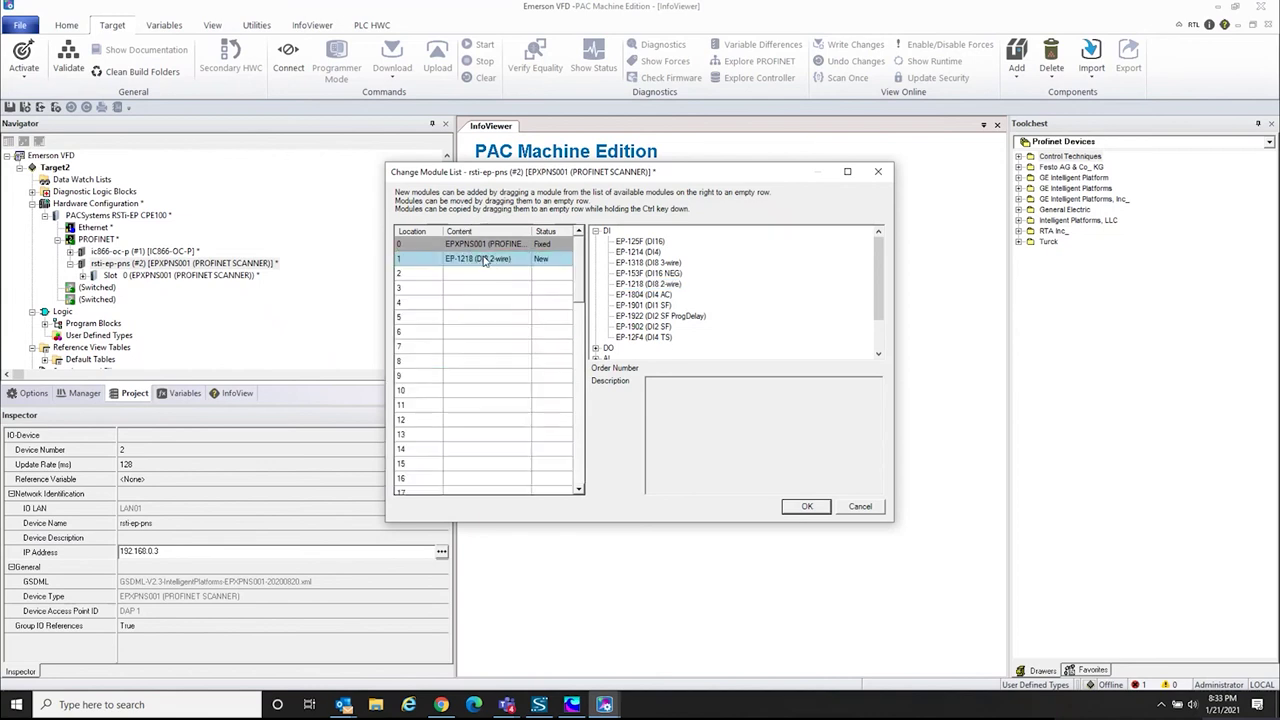
Place the EP-2218 (DO8) module from the DO group at location 2 of the scanner's module list
left_click(596, 231)
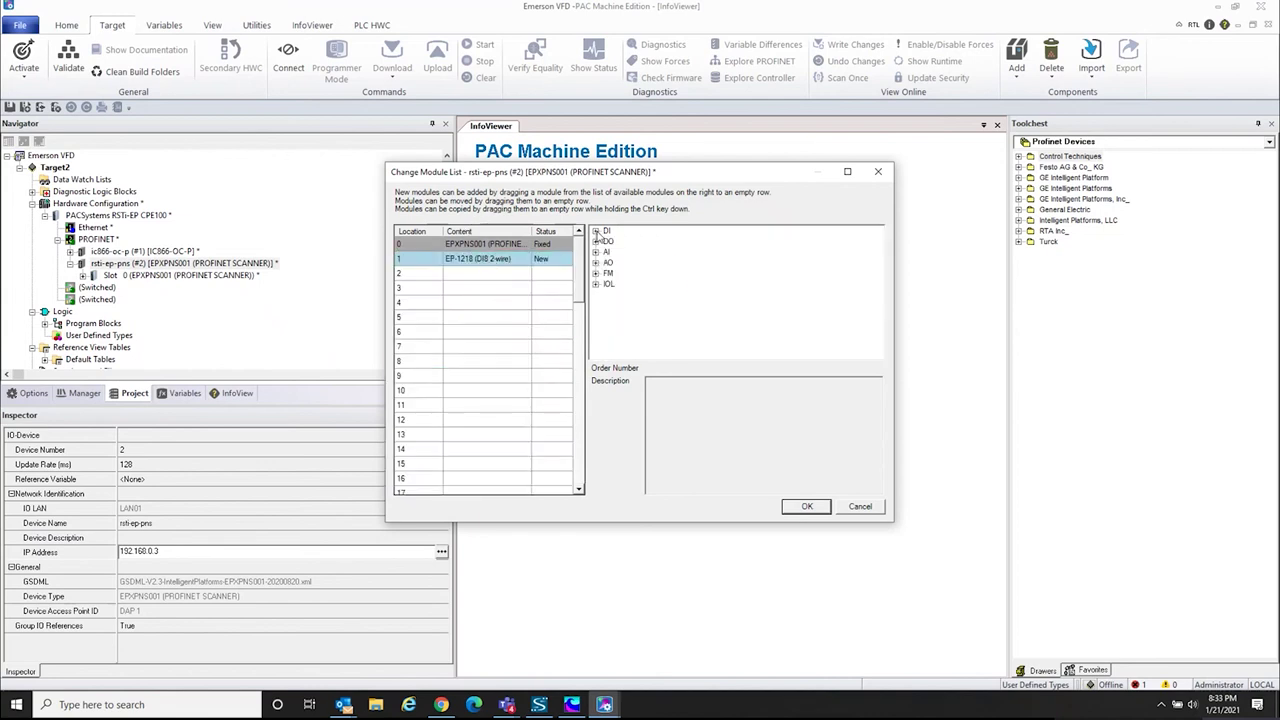
left_click(596, 241)
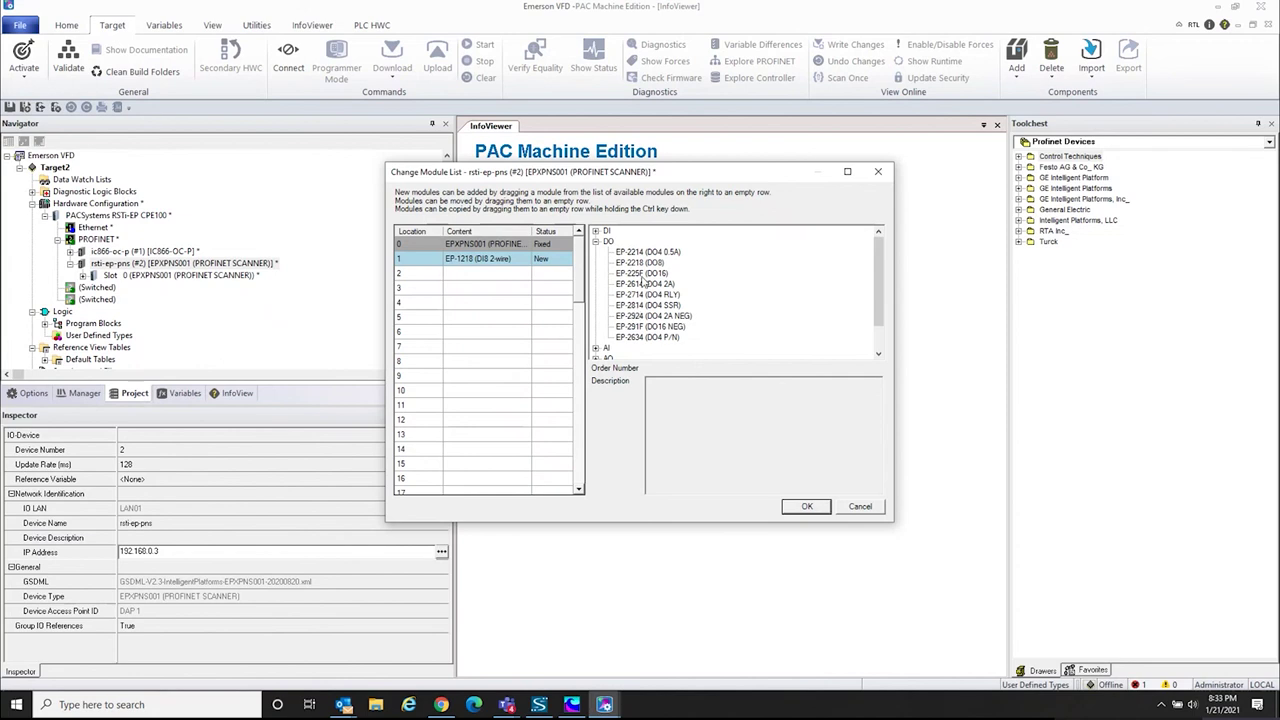
left_click(641, 263)
left_click_drag(641, 263, 508, 272)
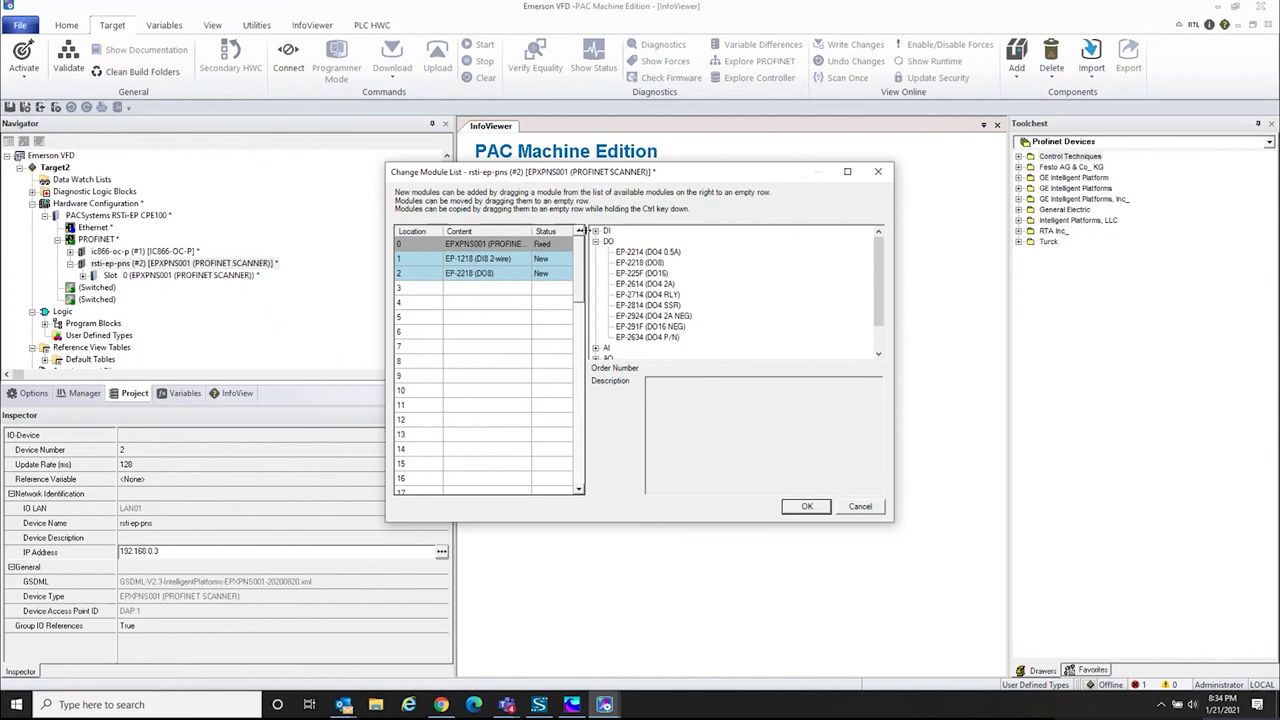
Place the EP-3164 (AI4 V/I) module from the AI group at location 3 of the scanner's module list
left_click(595, 242)
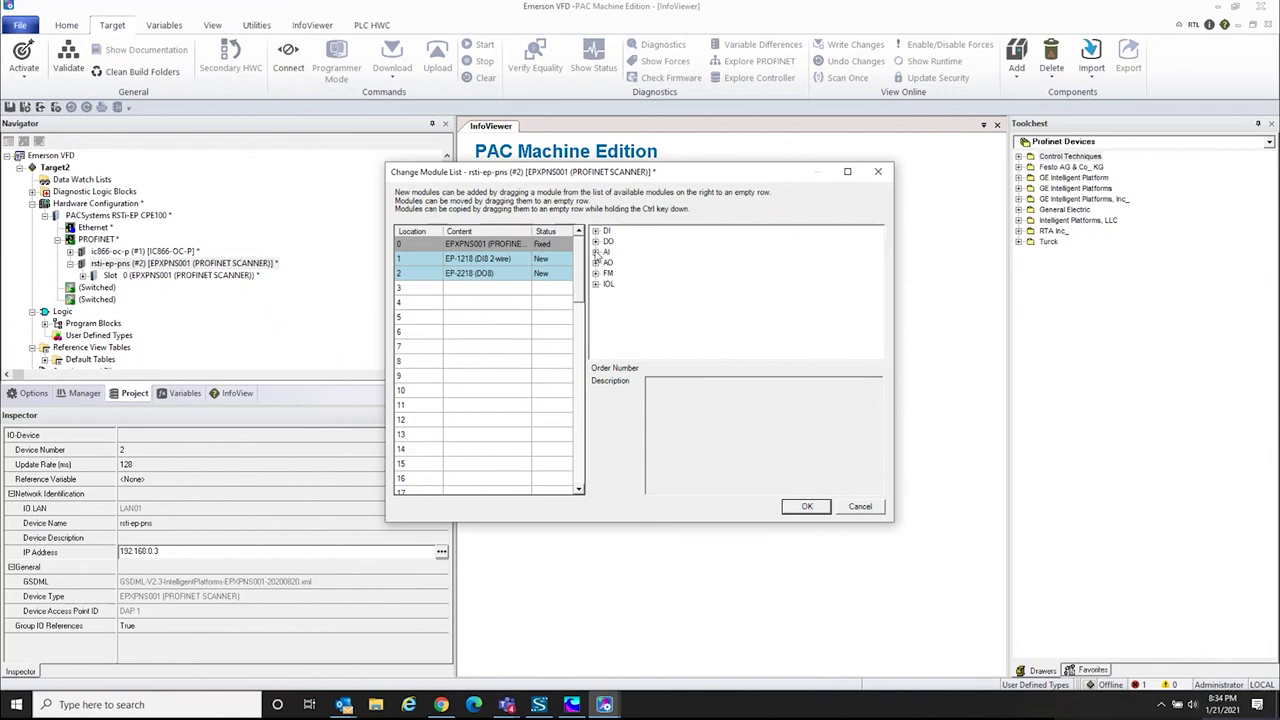
left_click(595, 252)
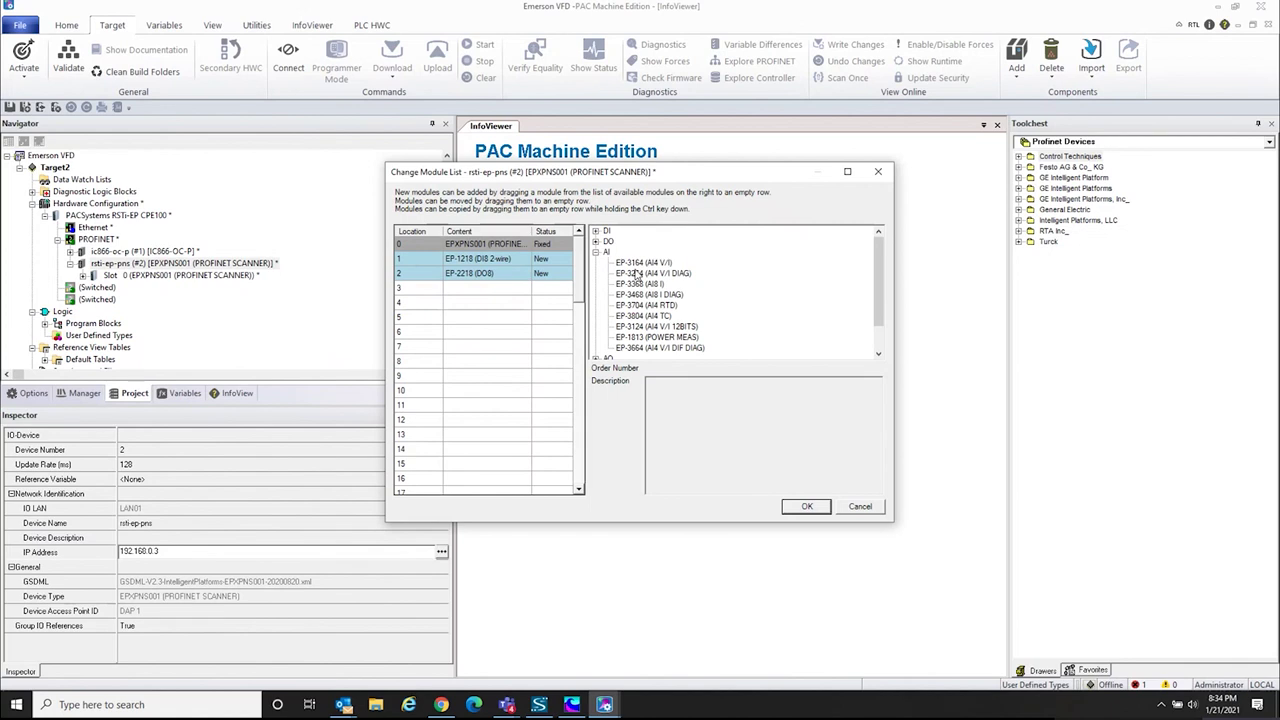
left_click(636, 263)
left_click_drag(636, 268, 514, 290)
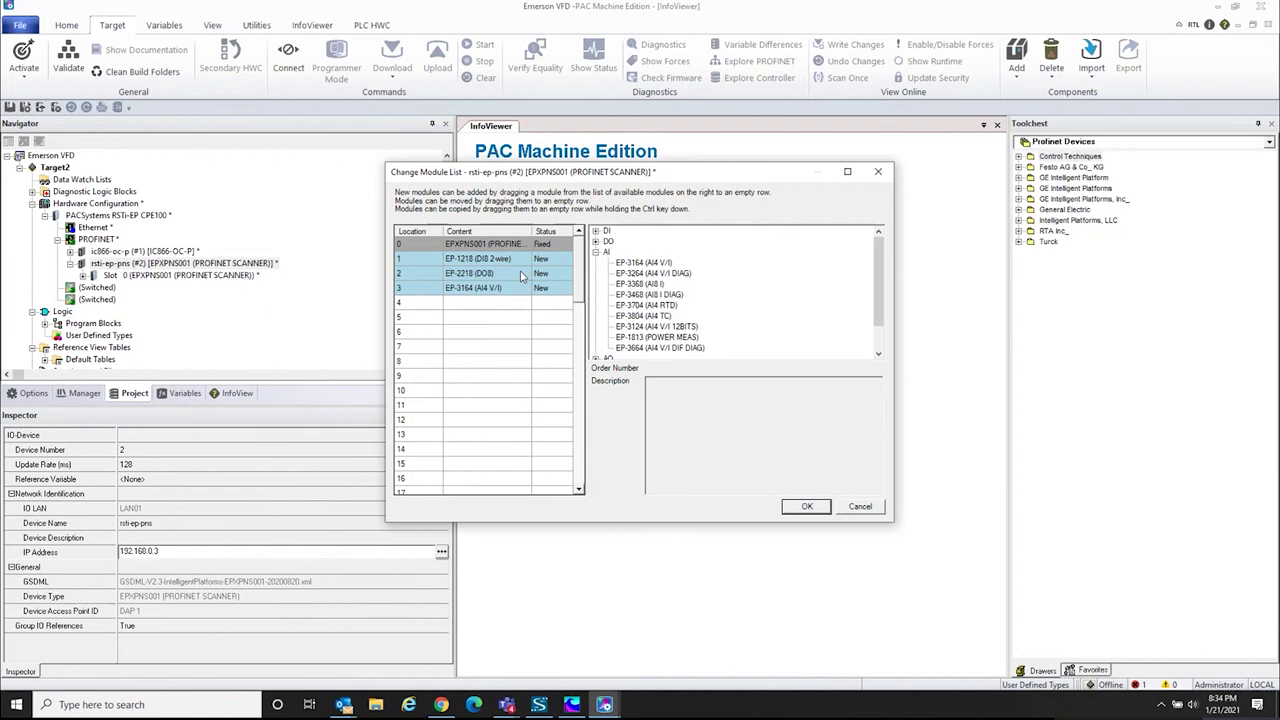
Place the EP-4164 (AO4 V/I) module from the AO group at location 4 and apply the changed module list
left_click(595, 252)
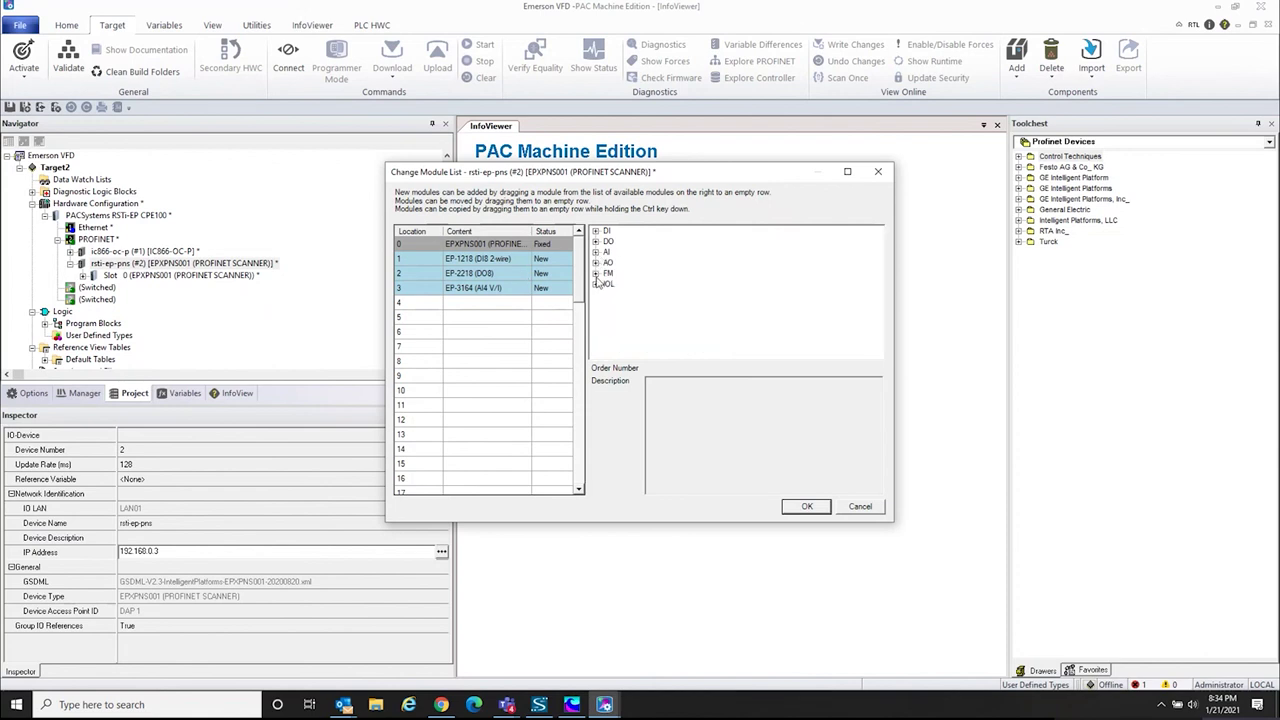
left_click(596, 263)
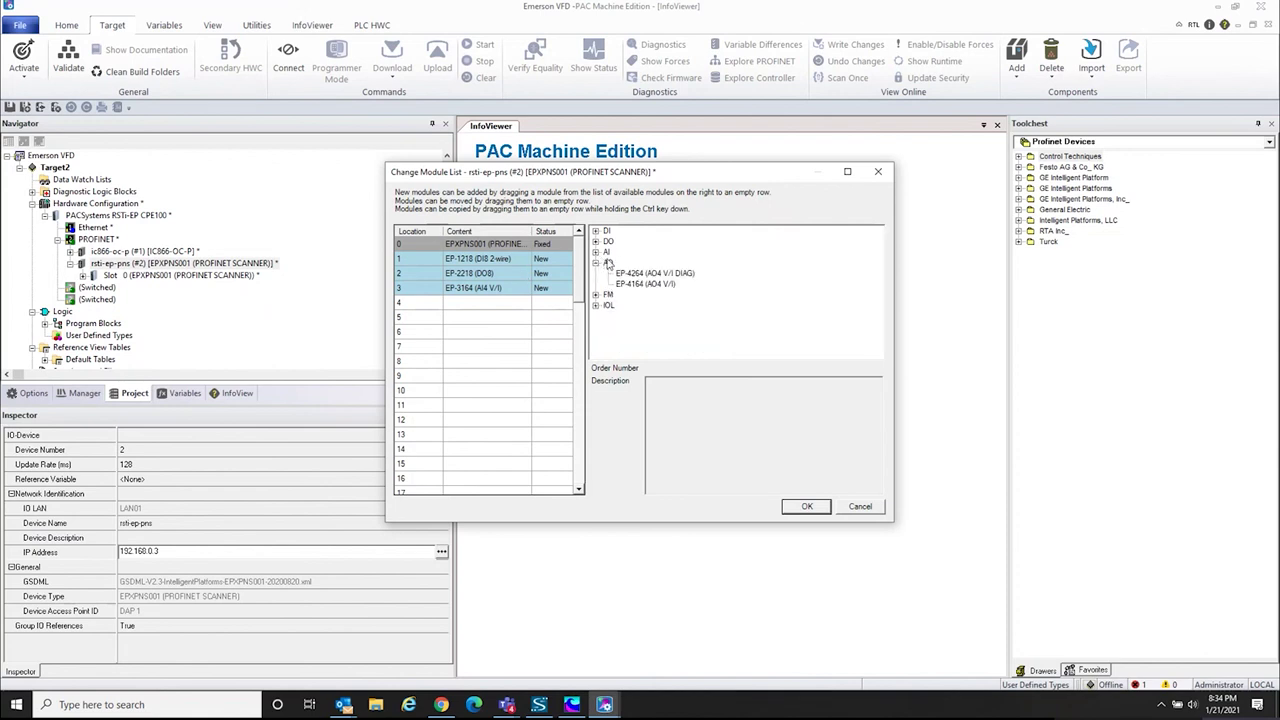
left_click_drag(630, 285, 515, 302)
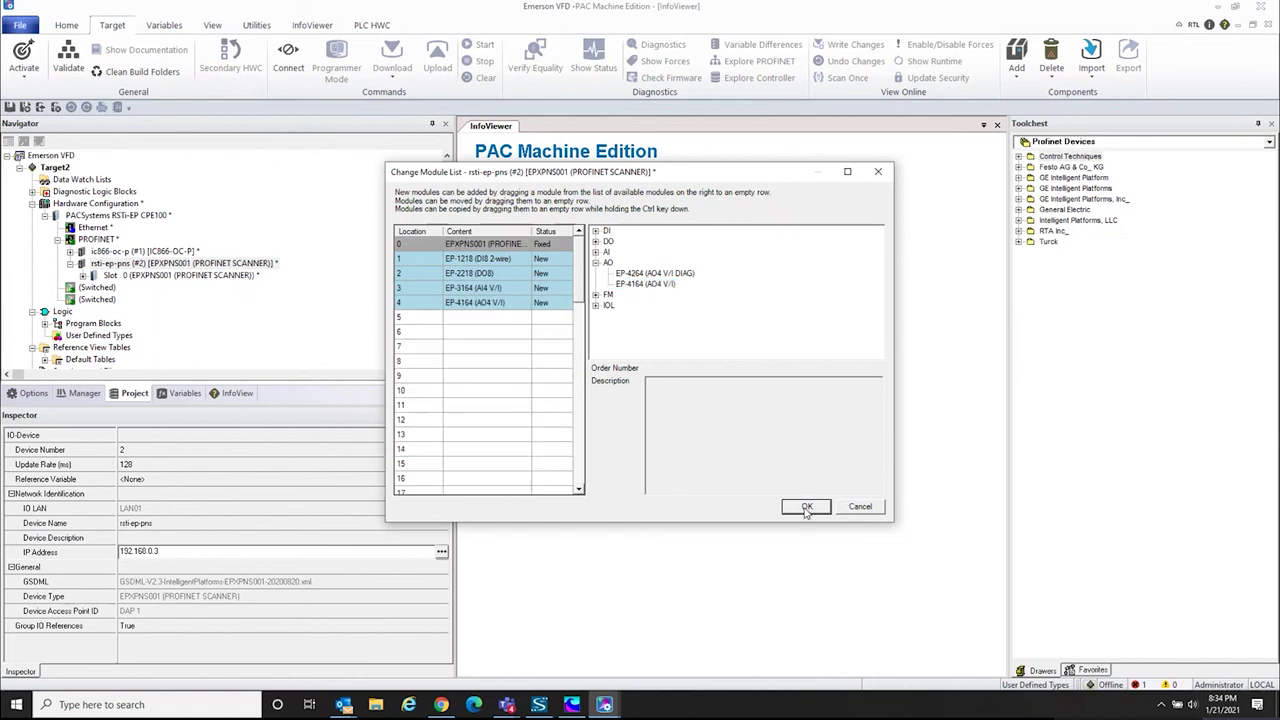
left_click(806, 507)
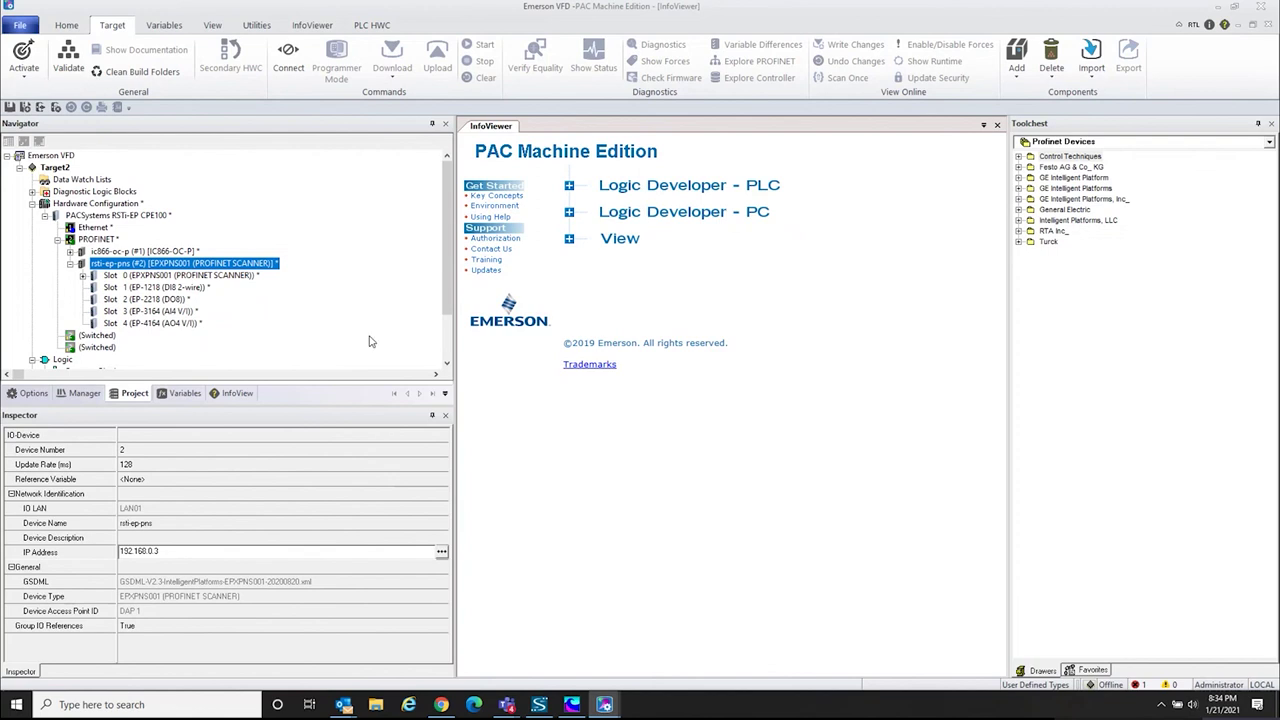
Open the settings of the scanner's modules in slots 1 to 4 to examine their input and output reference addresses
left_click(172, 289)
double_click(174, 294)
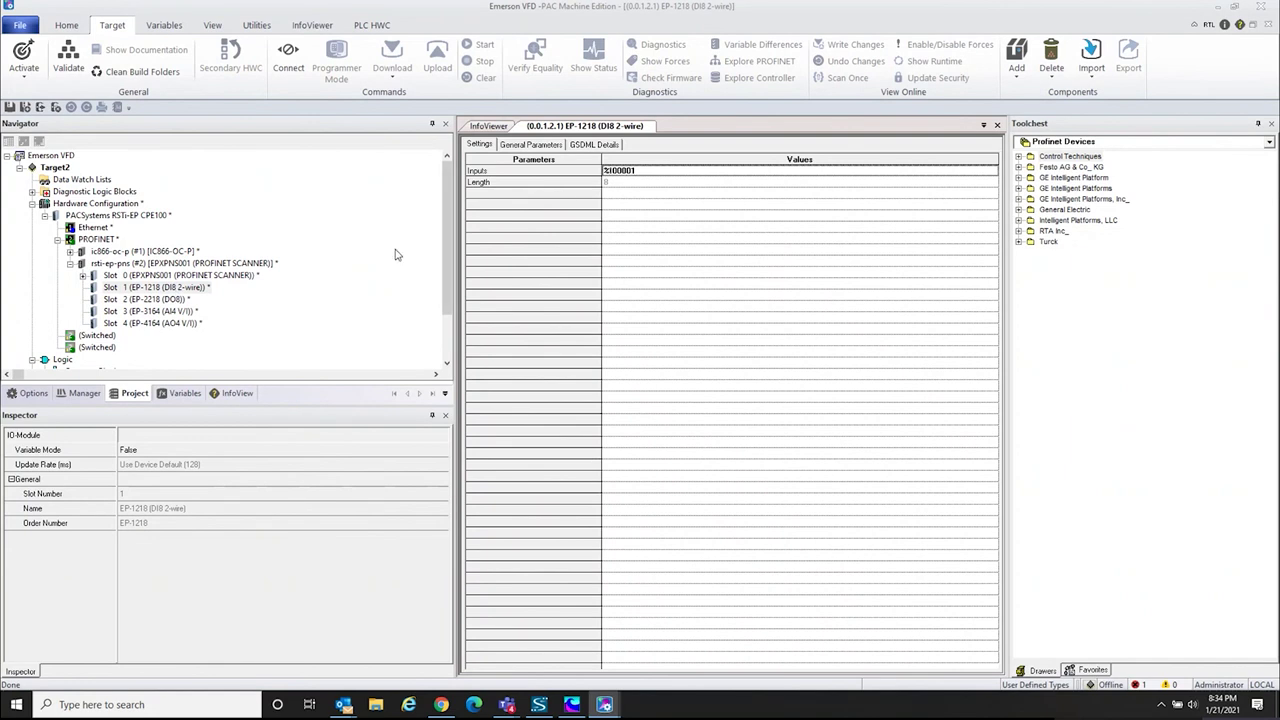
left_click(178, 300)
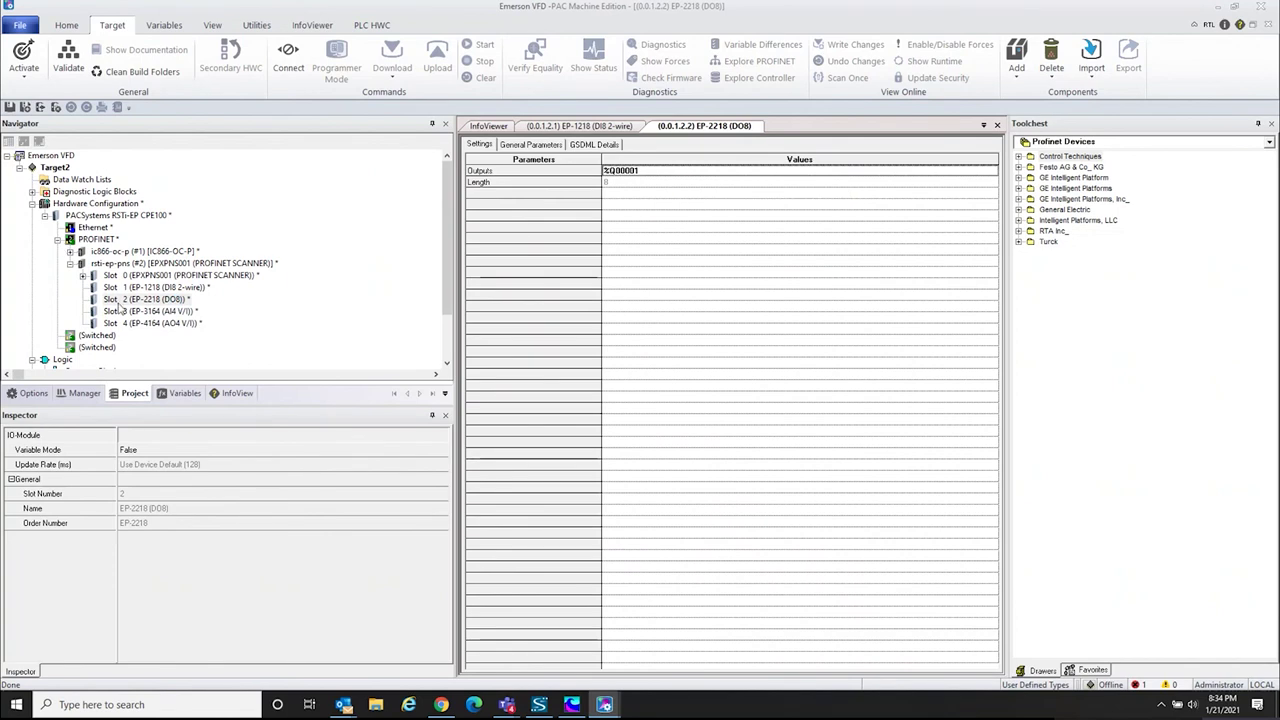
left_click(135, 311)
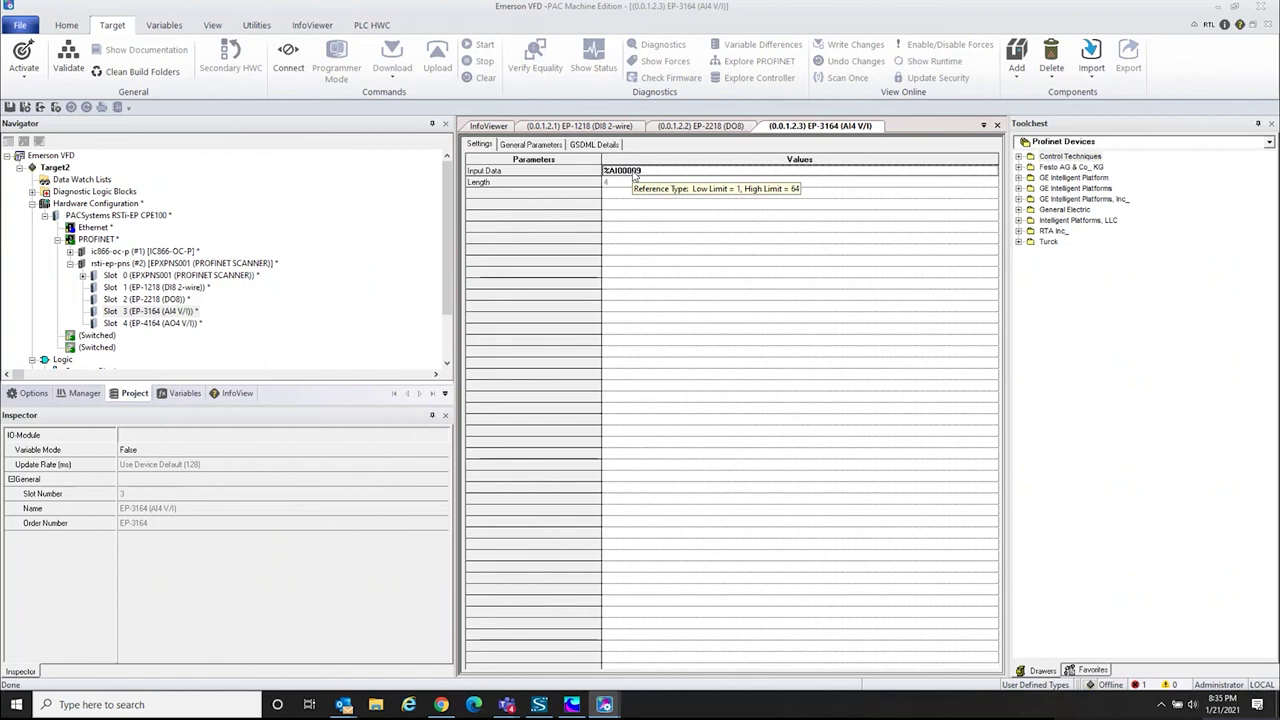
left_click(173, 324)
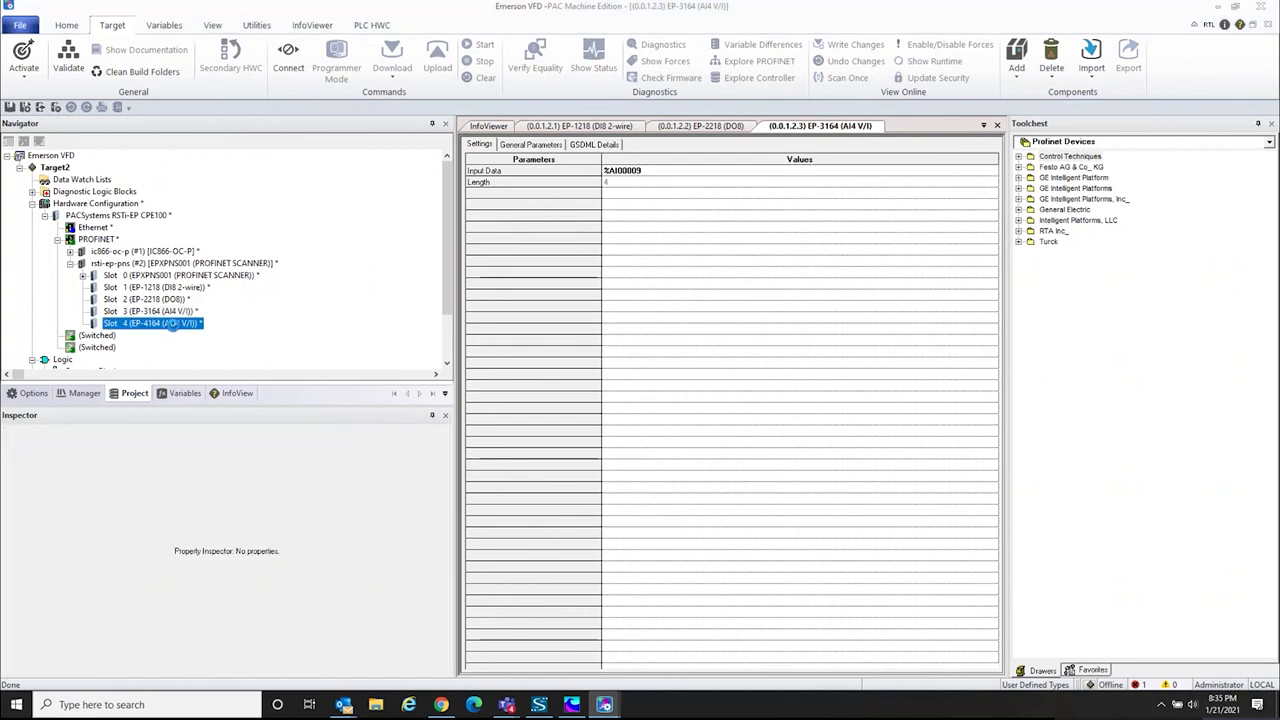
double_click(173, 324)
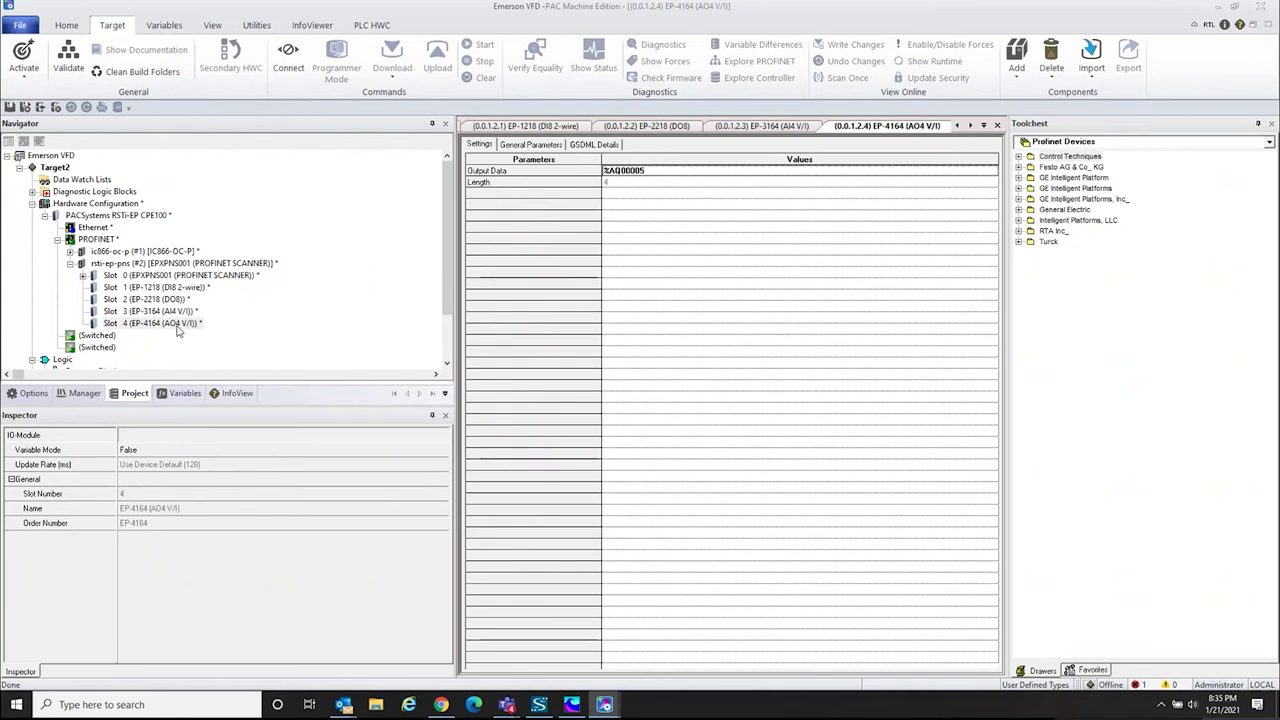
Check the available reference address range for the EP-4164 (AO4 V/I) module's output data
left_click(678, 171)
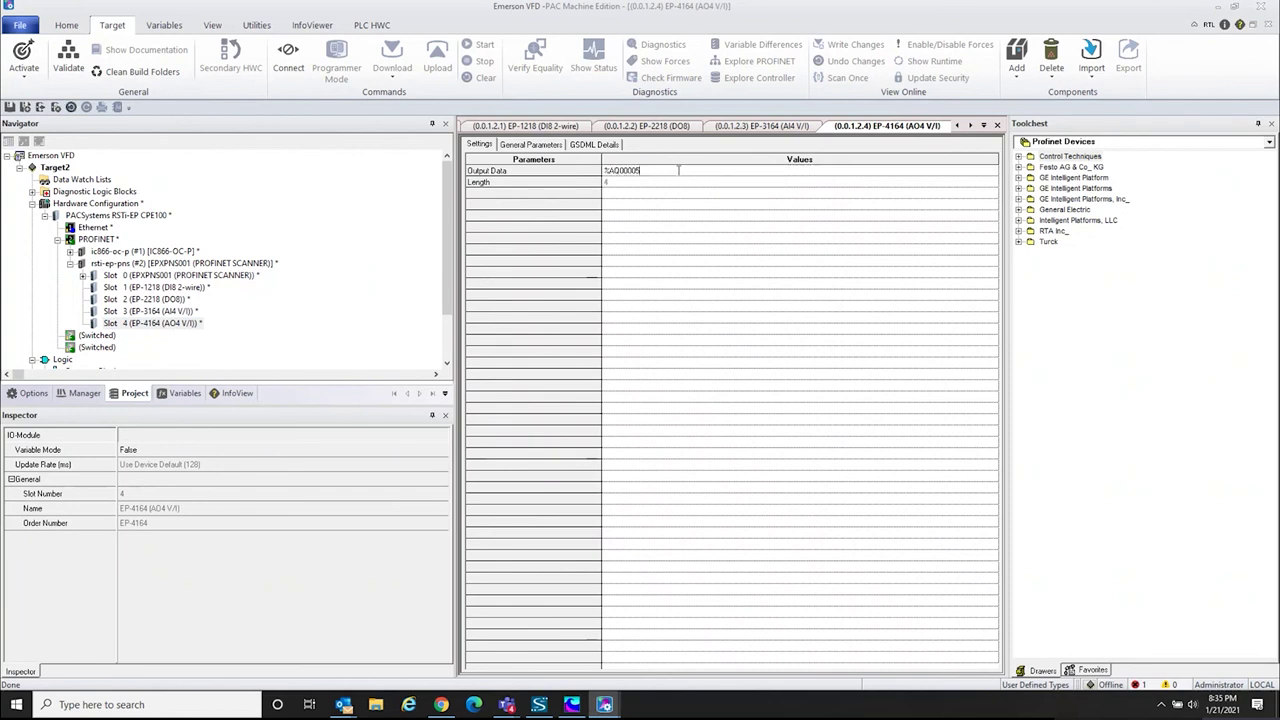
double_click(678, 171)
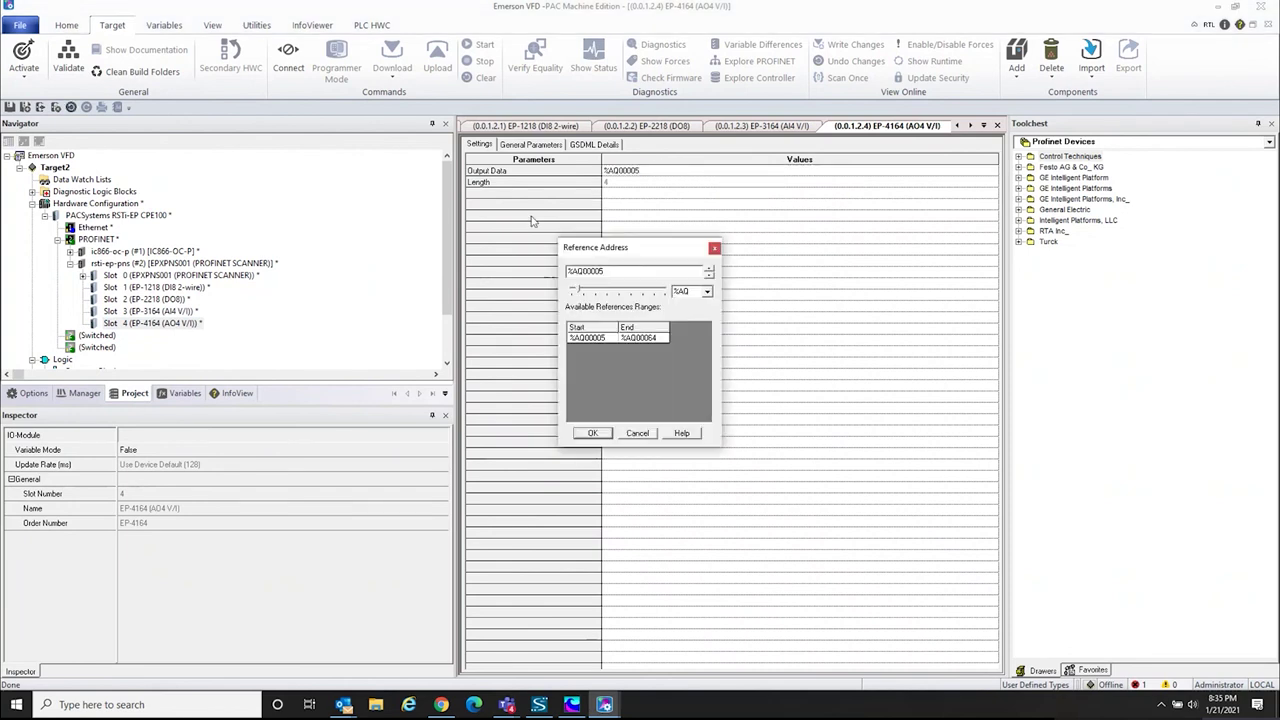
left_click(714, 248)
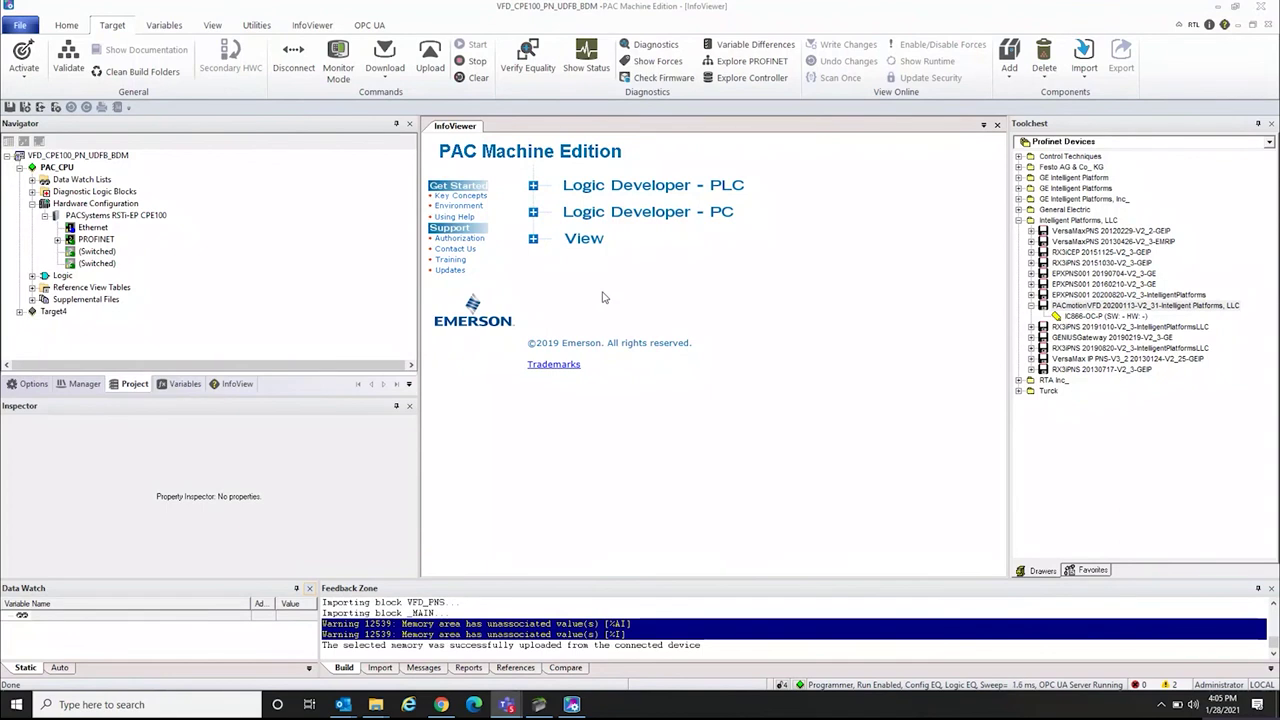
right_click(62, 171)
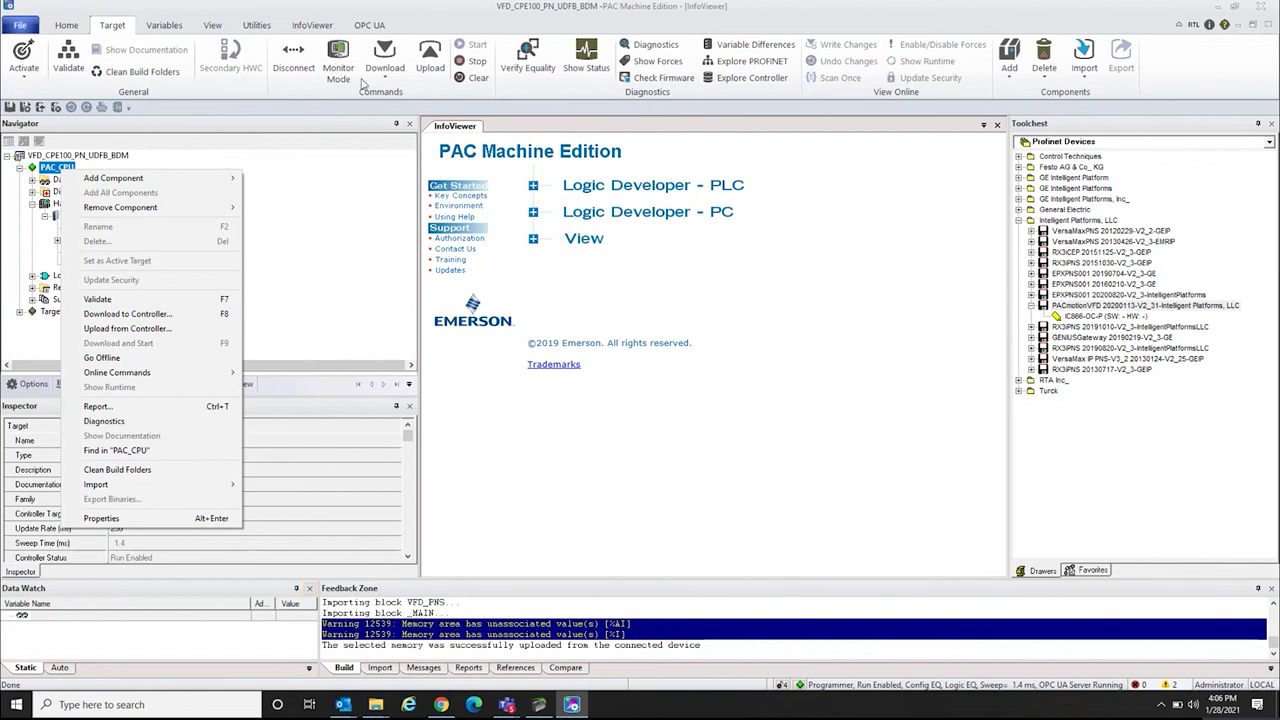
left_click(318, 192)
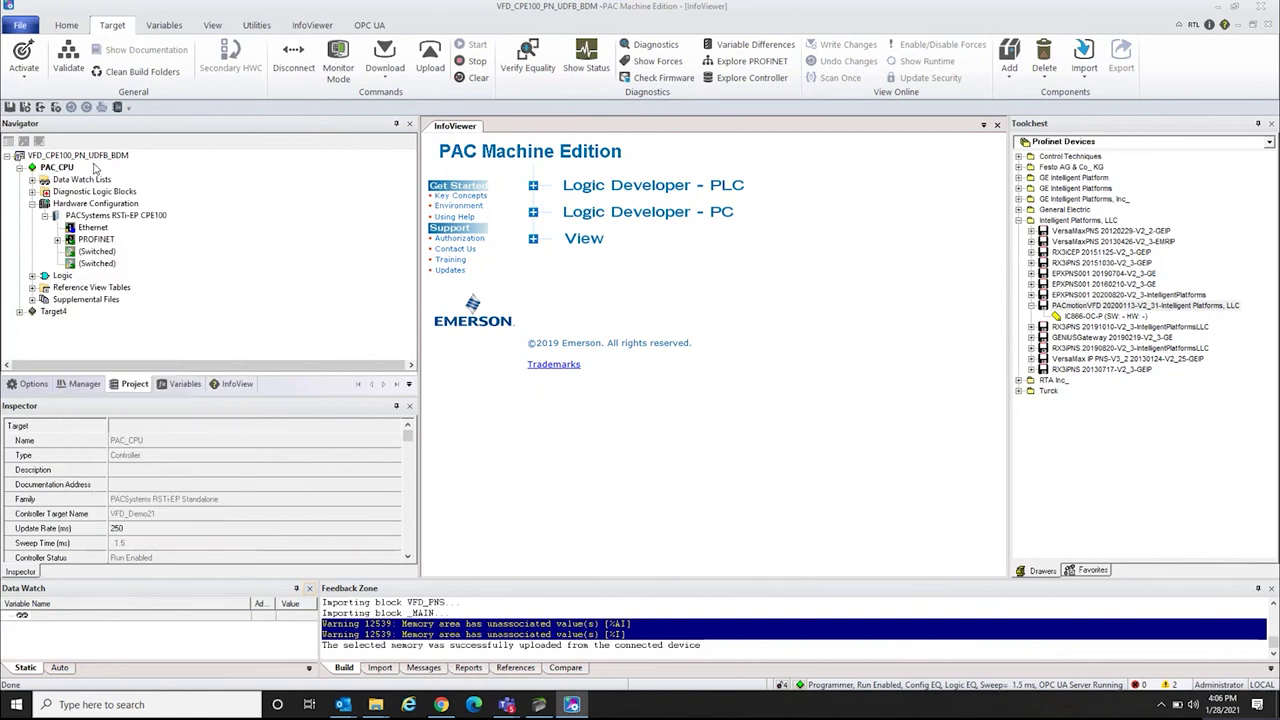
Scan for PROFINET devices over the Ethernet connection with the discovery tool and inspect the vfd-1 device's properties
right_click(91, 243)
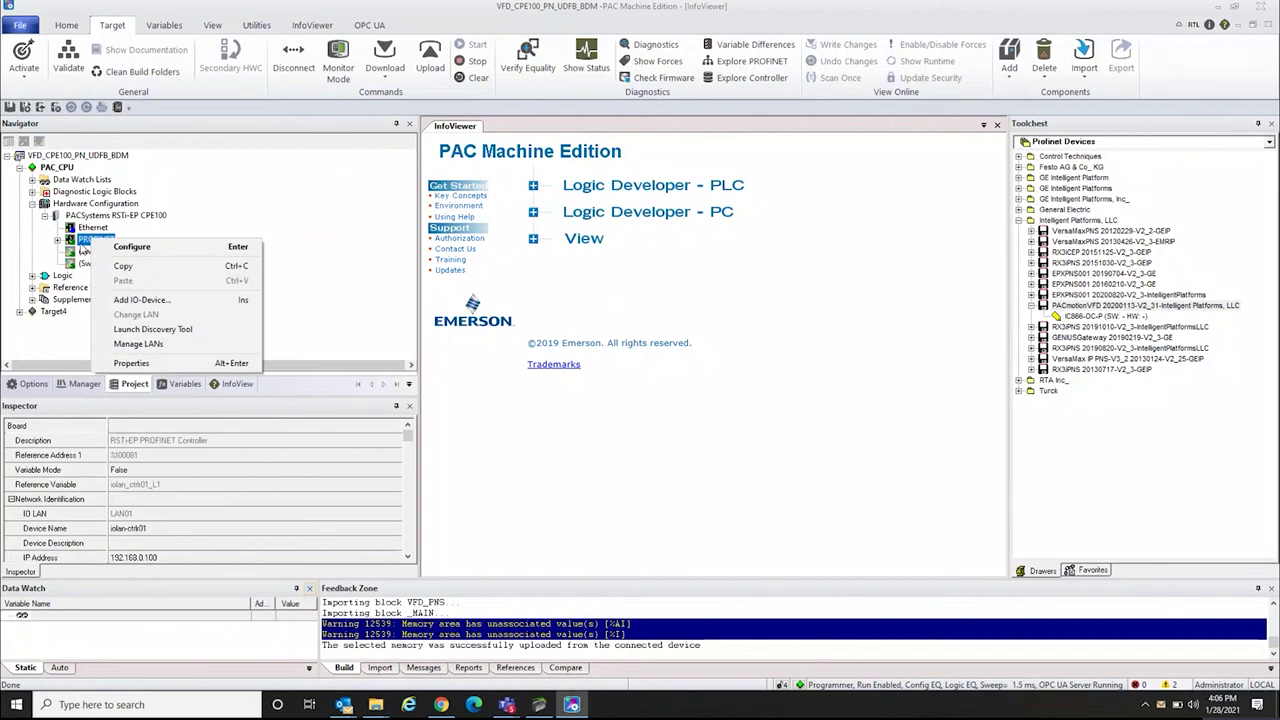
left_click(172, 336)
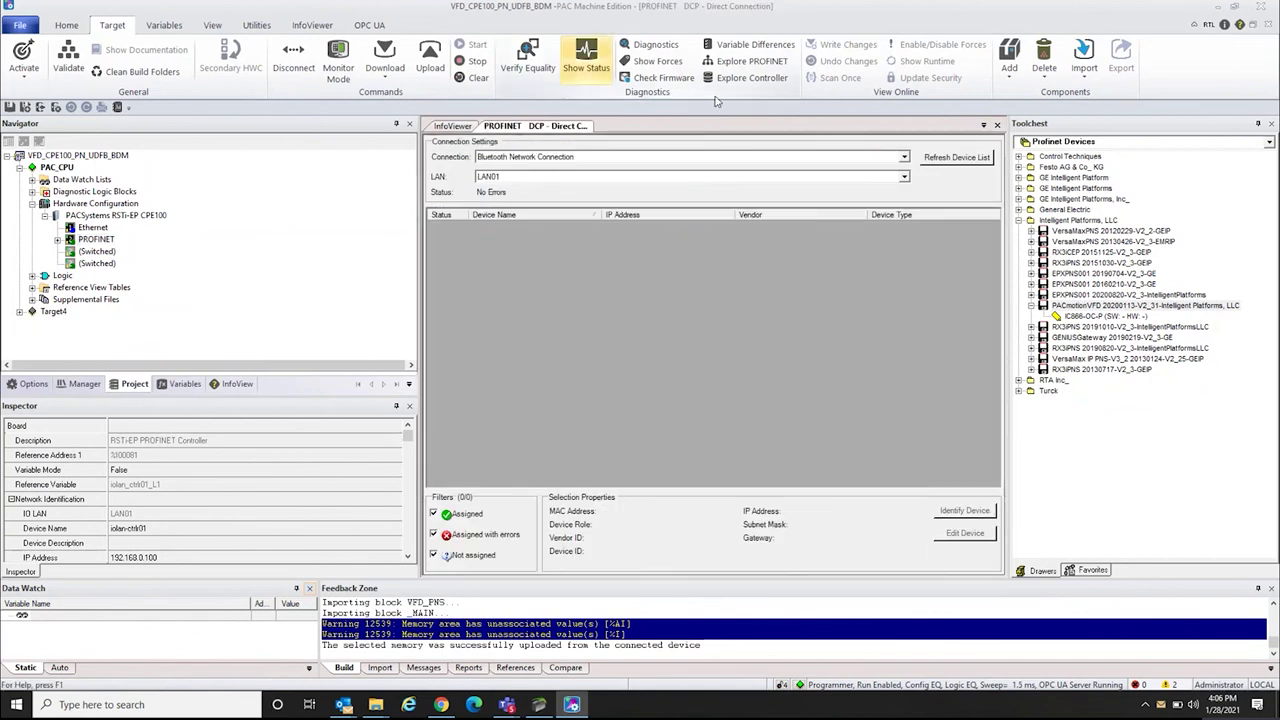
left_click(905, 160)
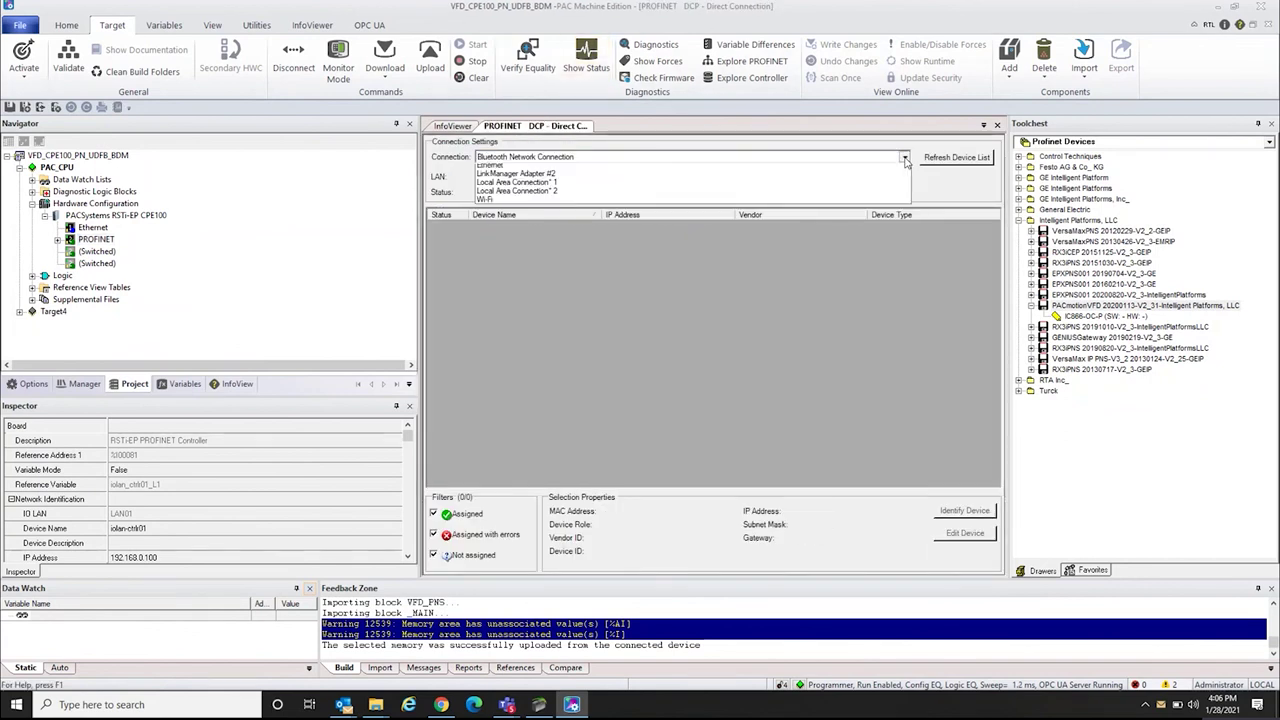
left_click(503, 179)
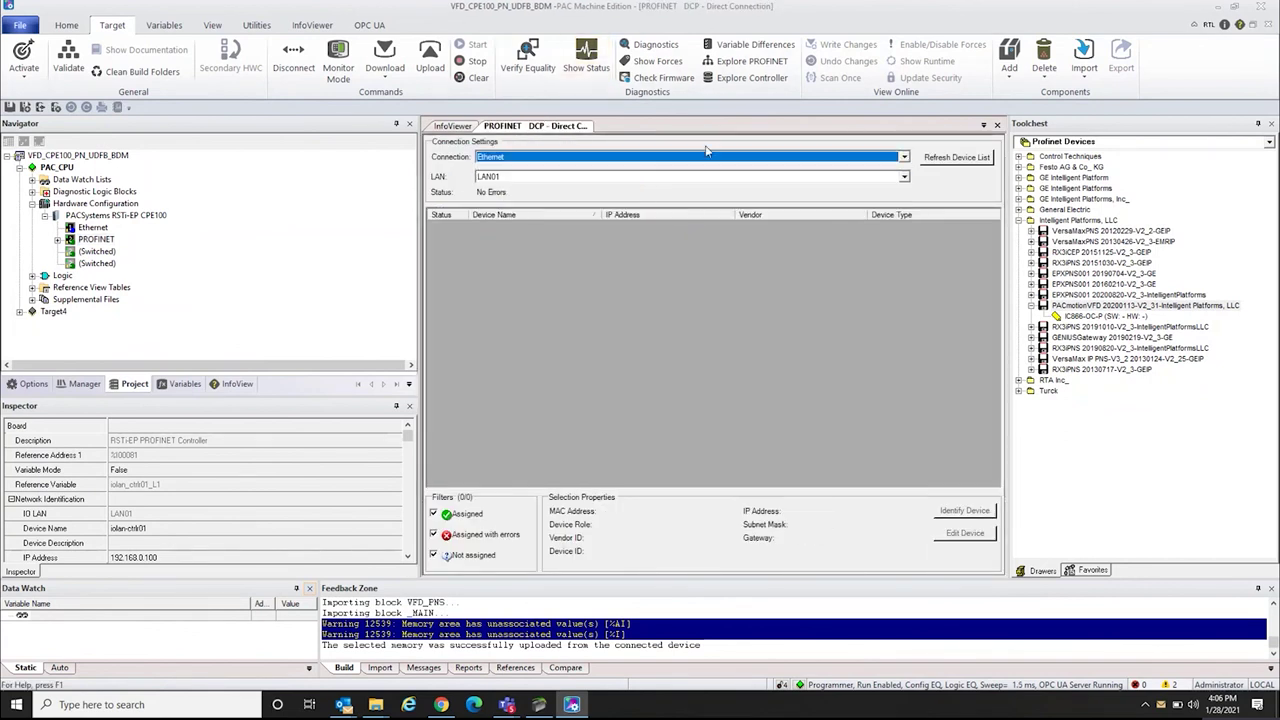
left_click(966, 158)
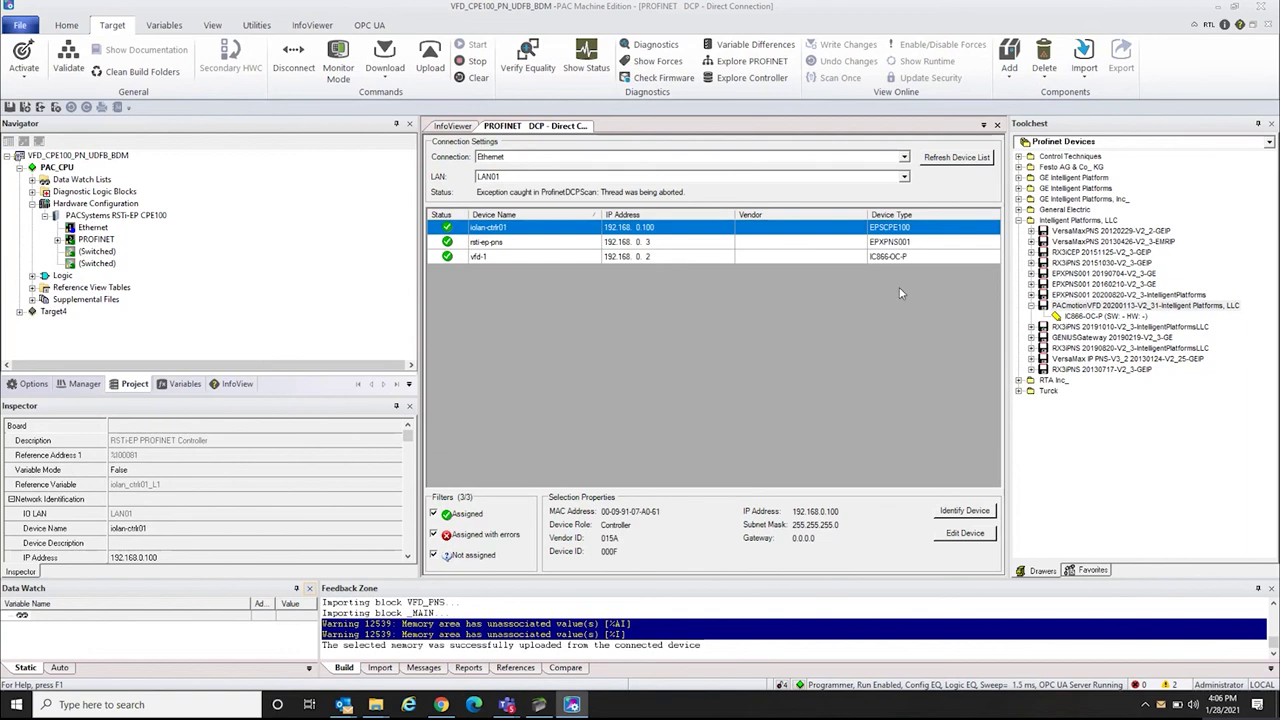
left_click(513, 258)
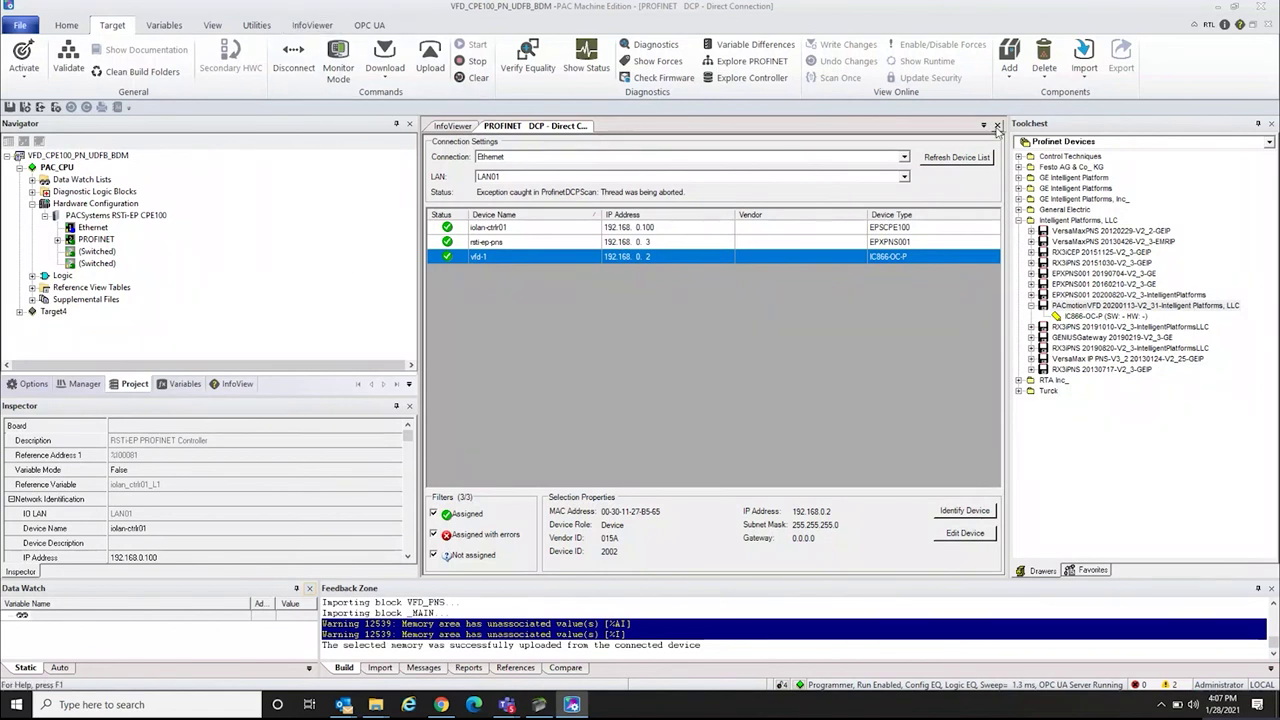
left_click(997, 125)
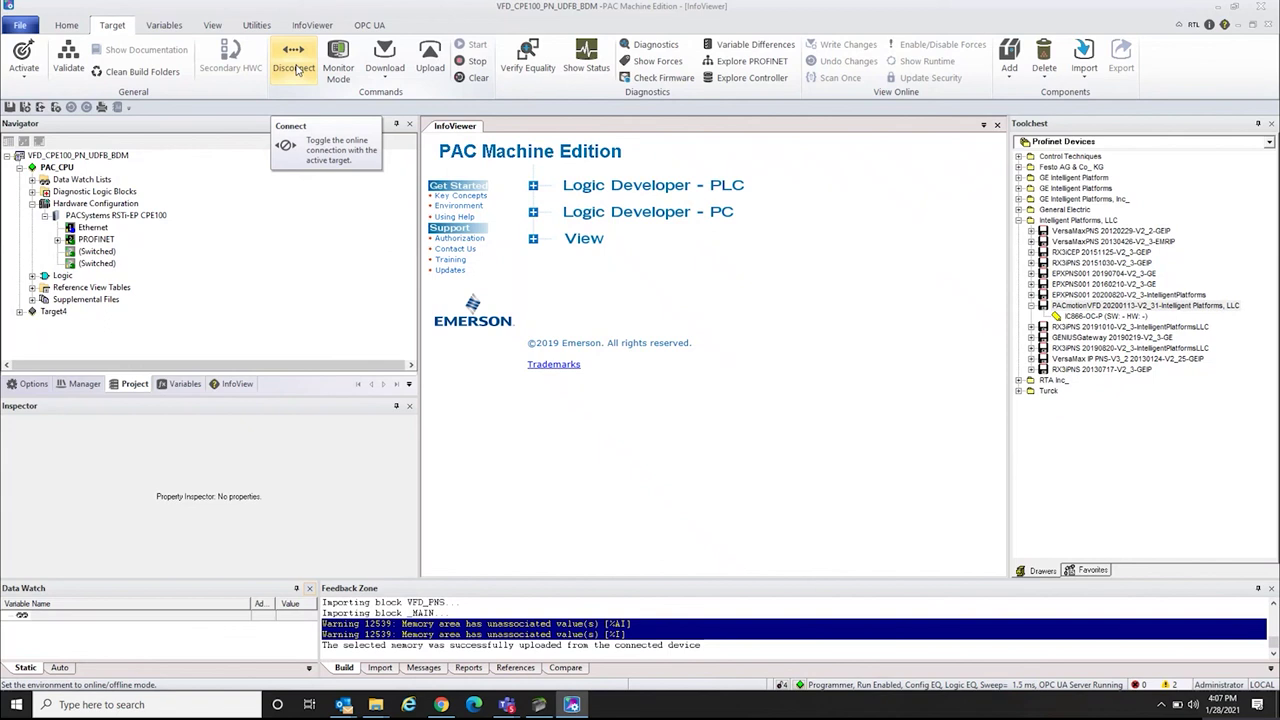
Disconnect from the controller and expand the PAC_CPU target's logic to show its program blocks
left_click(295, 67)
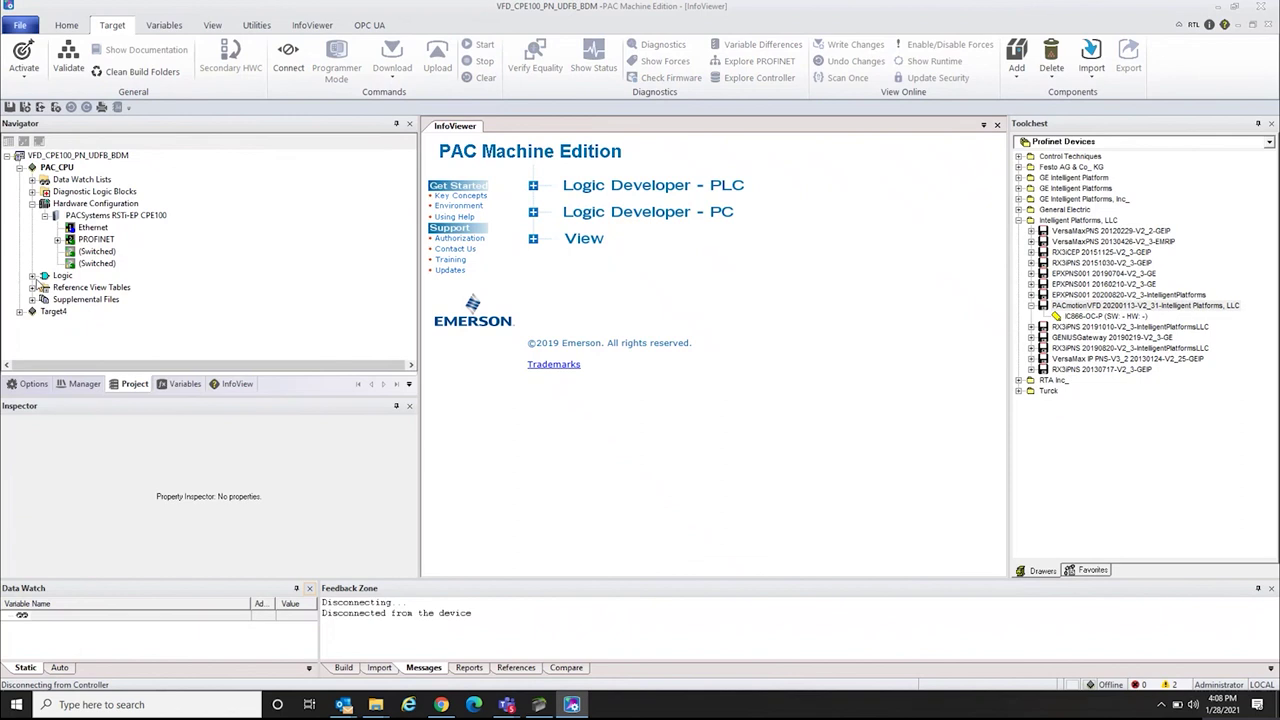
double_click(43, 277)
double_click(52, 290)
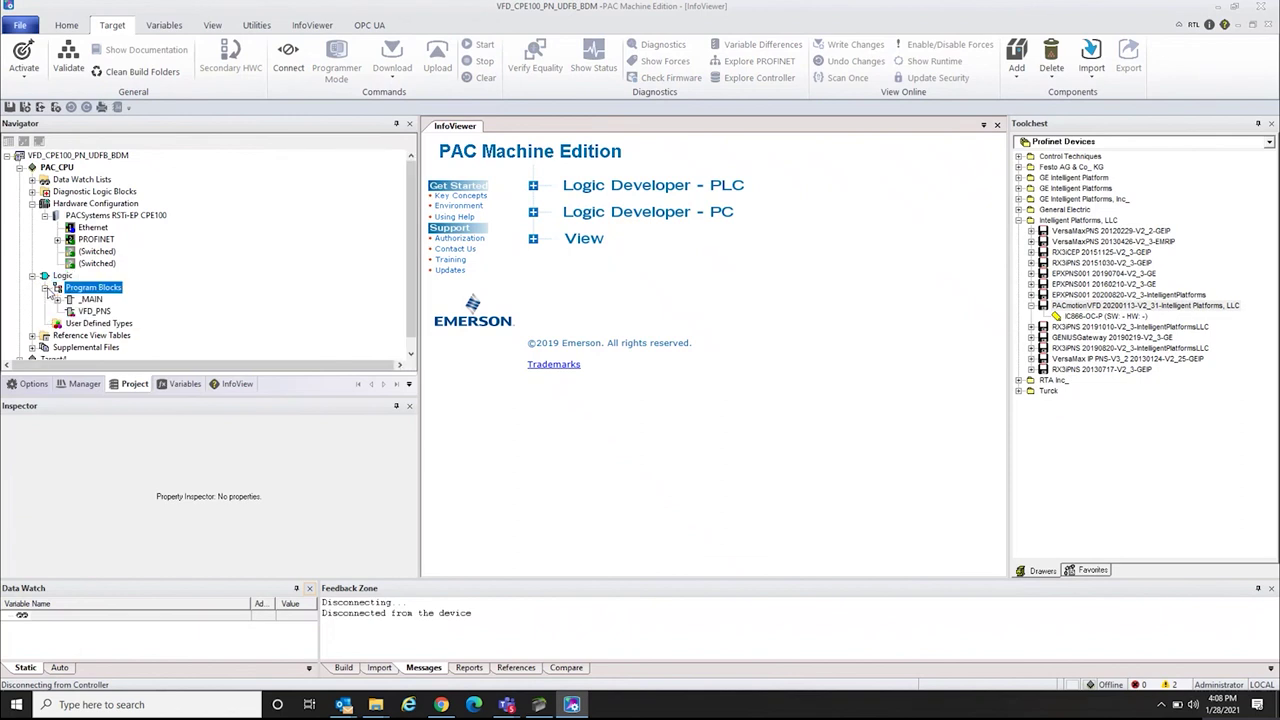
Try to import the logic block VFD_PNS.xml from the PACMotion VFD Syllabus Files' File Attachments folder into the program blocks
right_click(110, 292)
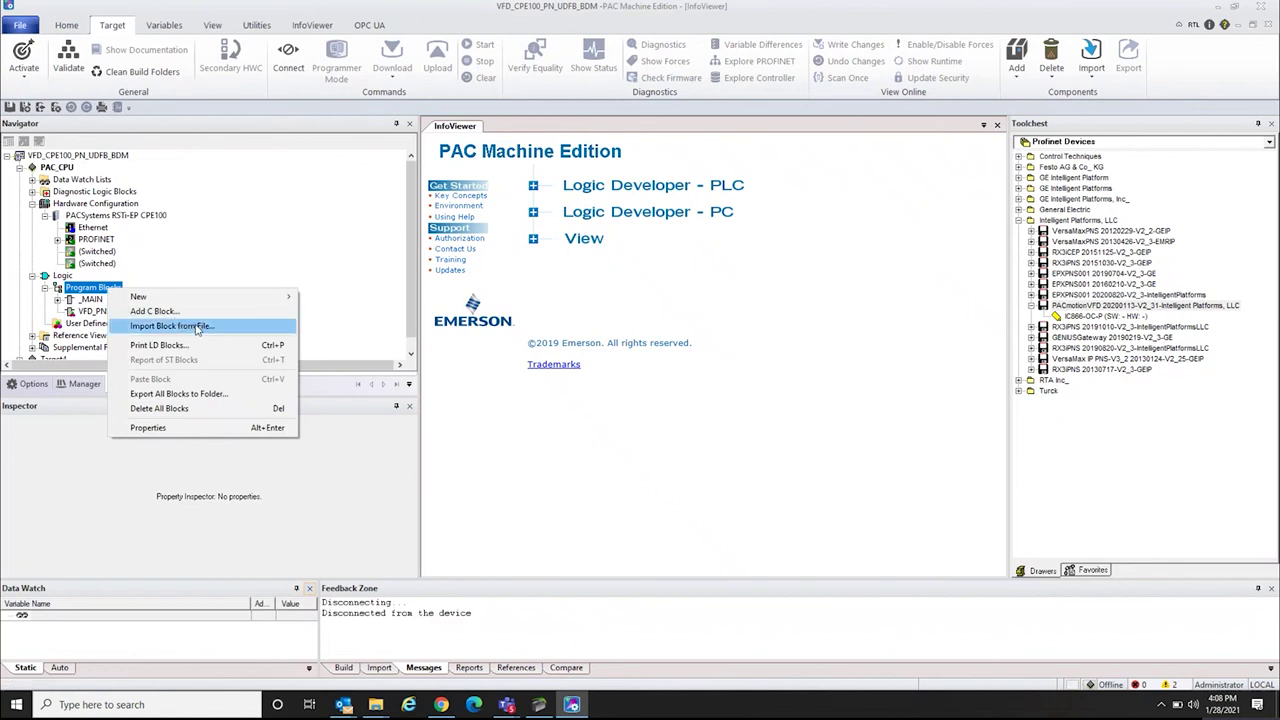
left_click(197, 327)
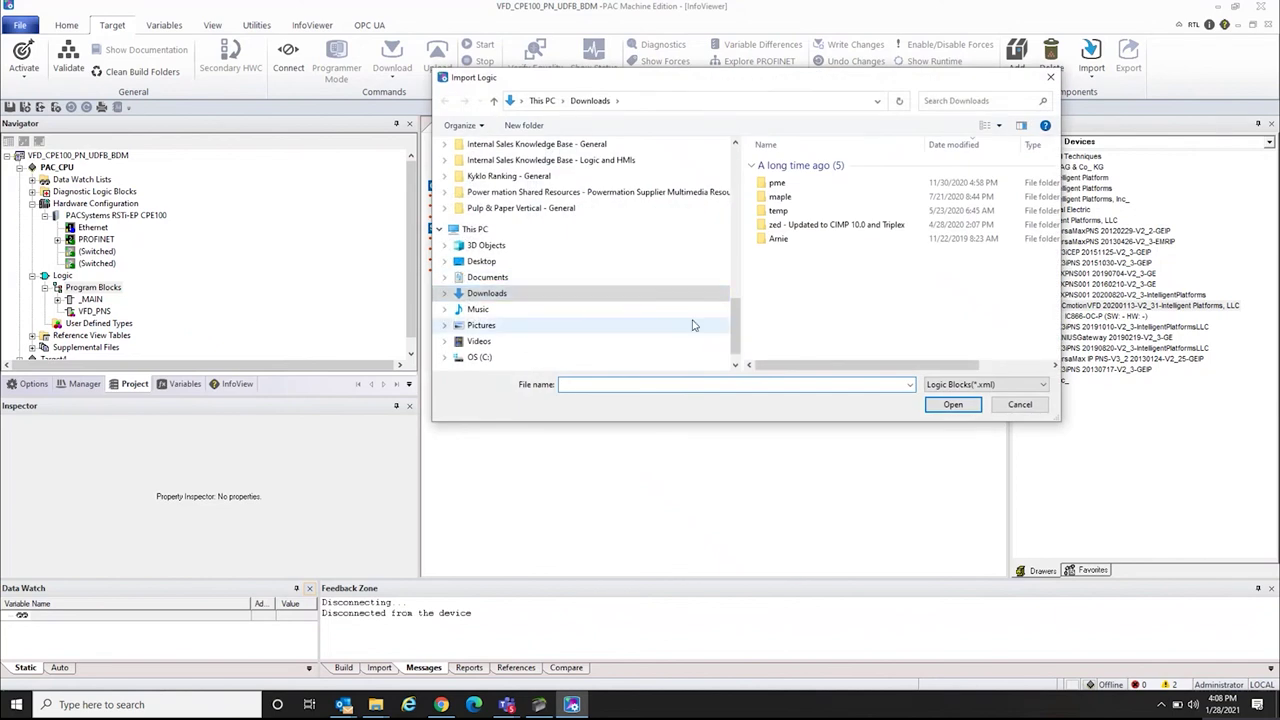
scroll(710, 330, "up", 3)
scroll(722, 333, "down", 2)
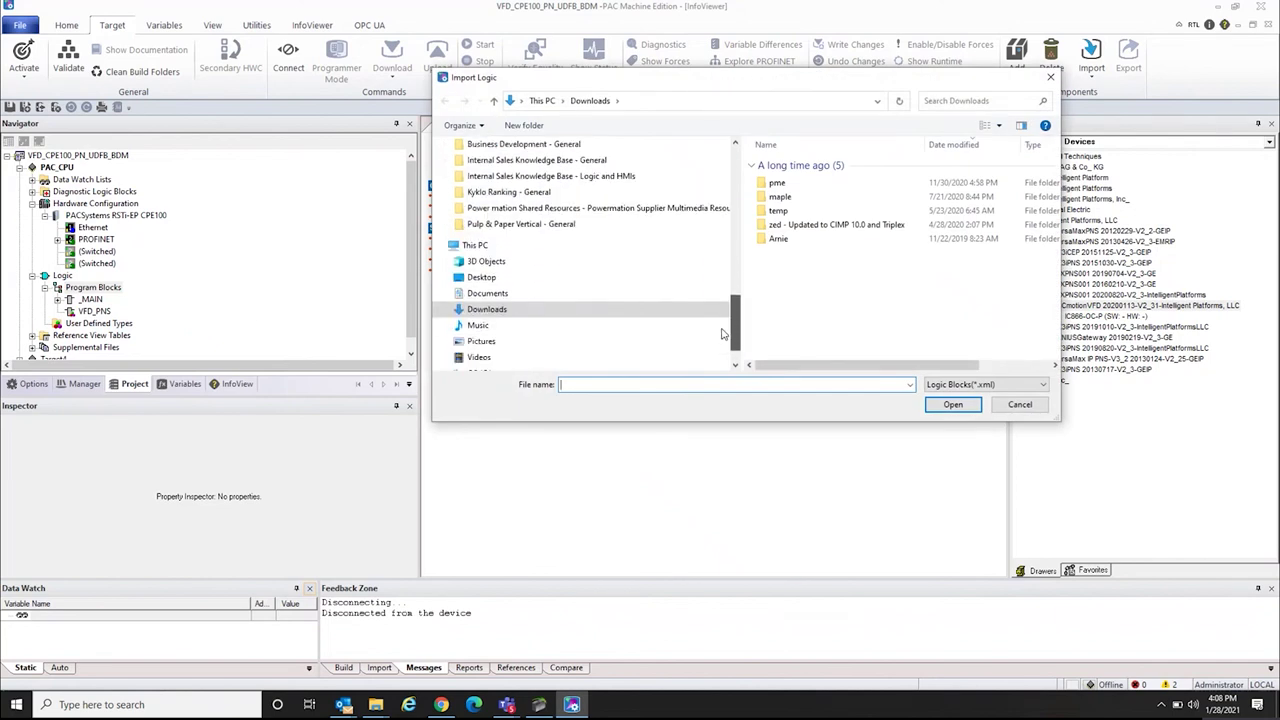
left_click(485, 277)
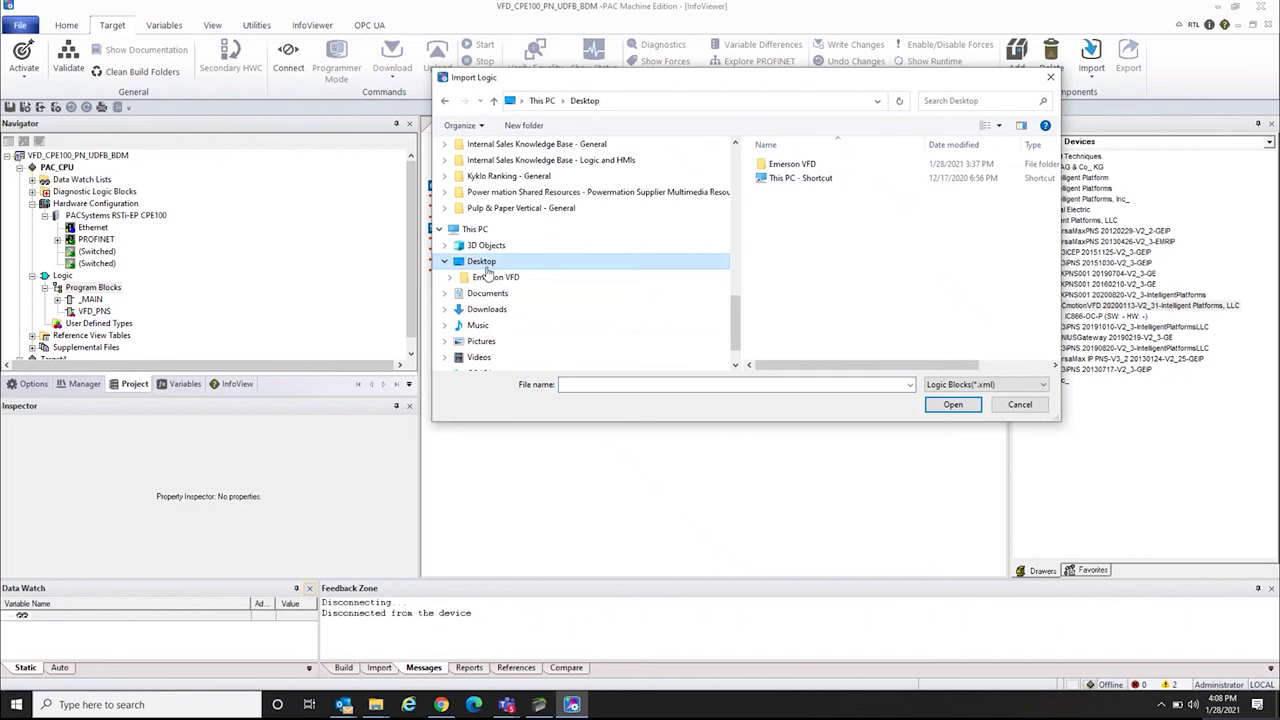
double_click(778, 166)
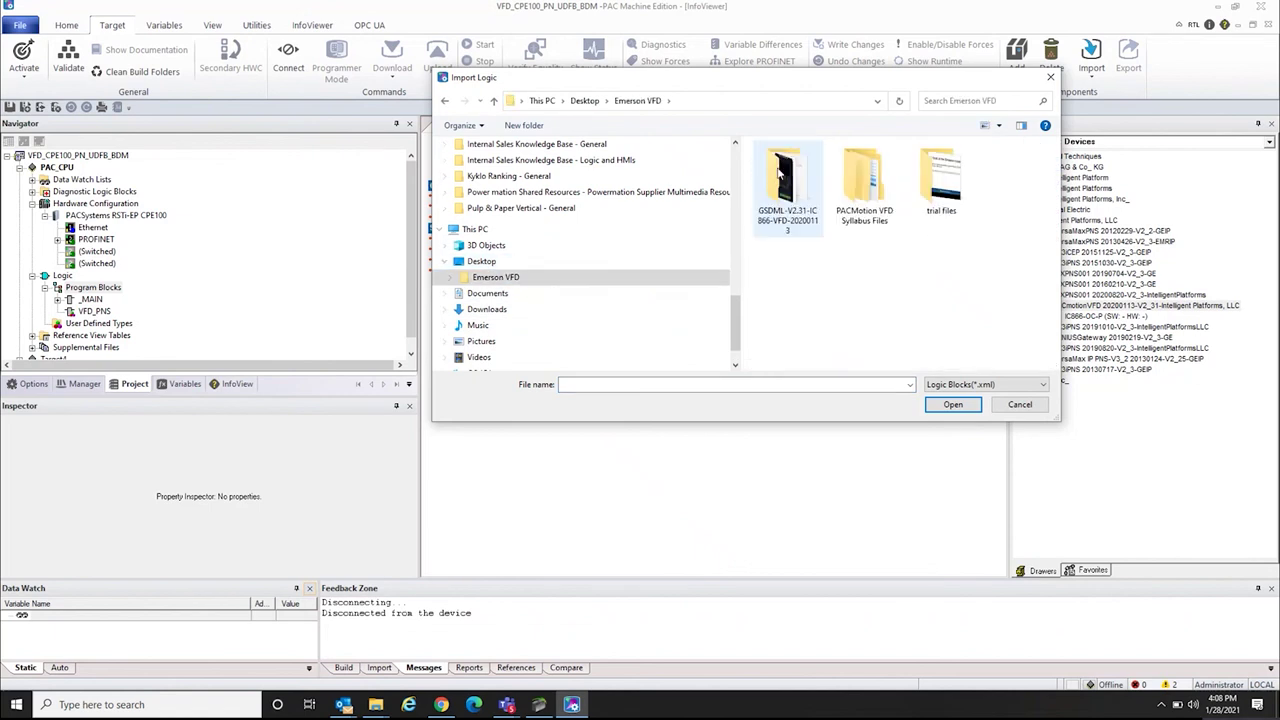
double_click(870, 212)
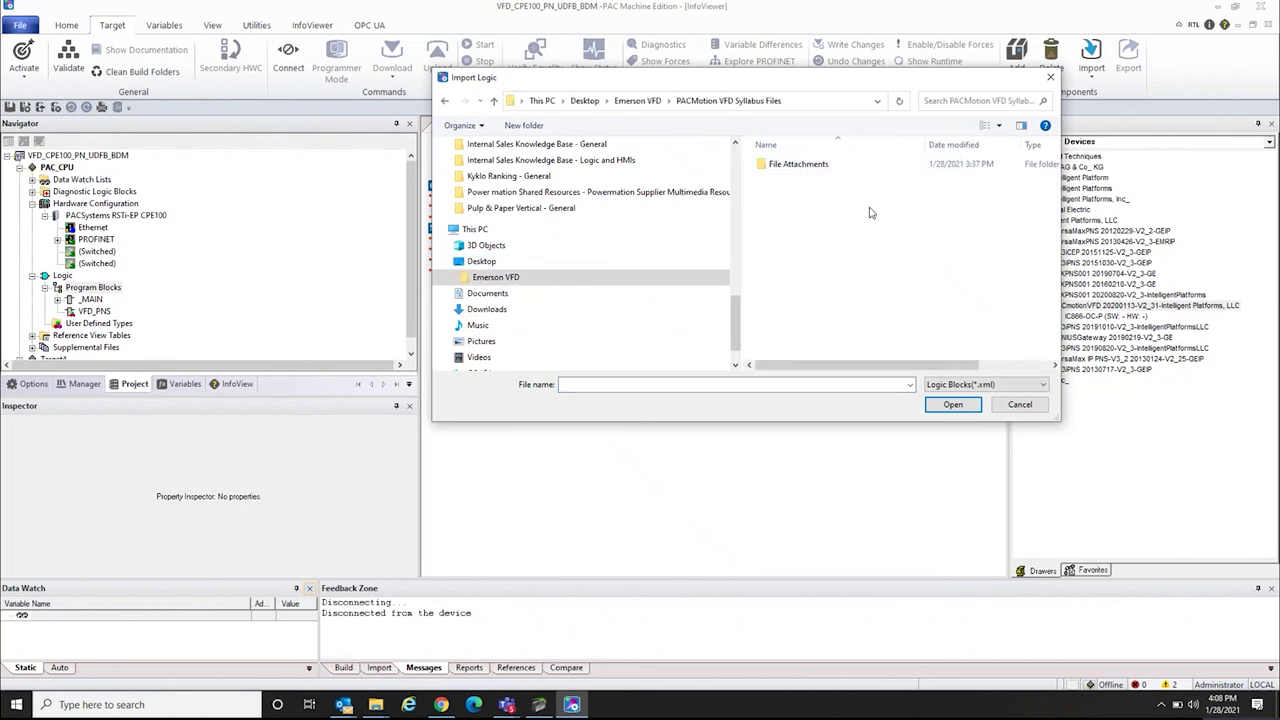
double_click(798, 164)
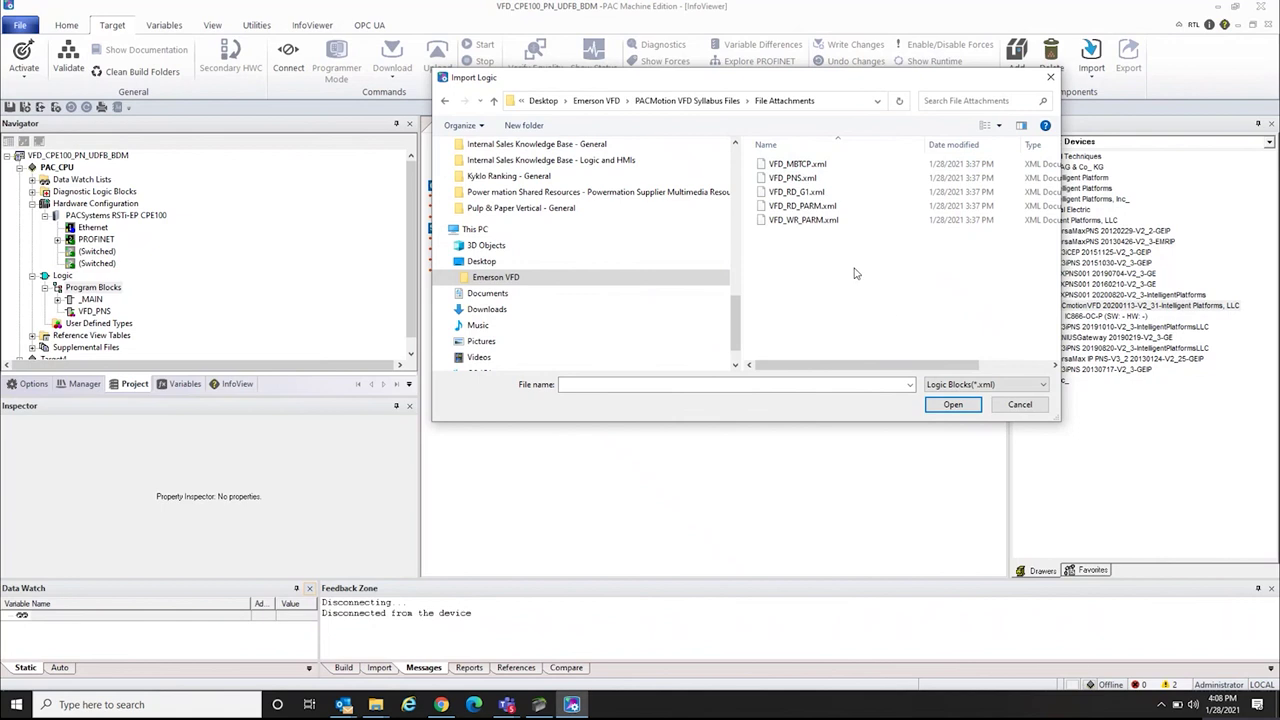
left_click(795, 178)
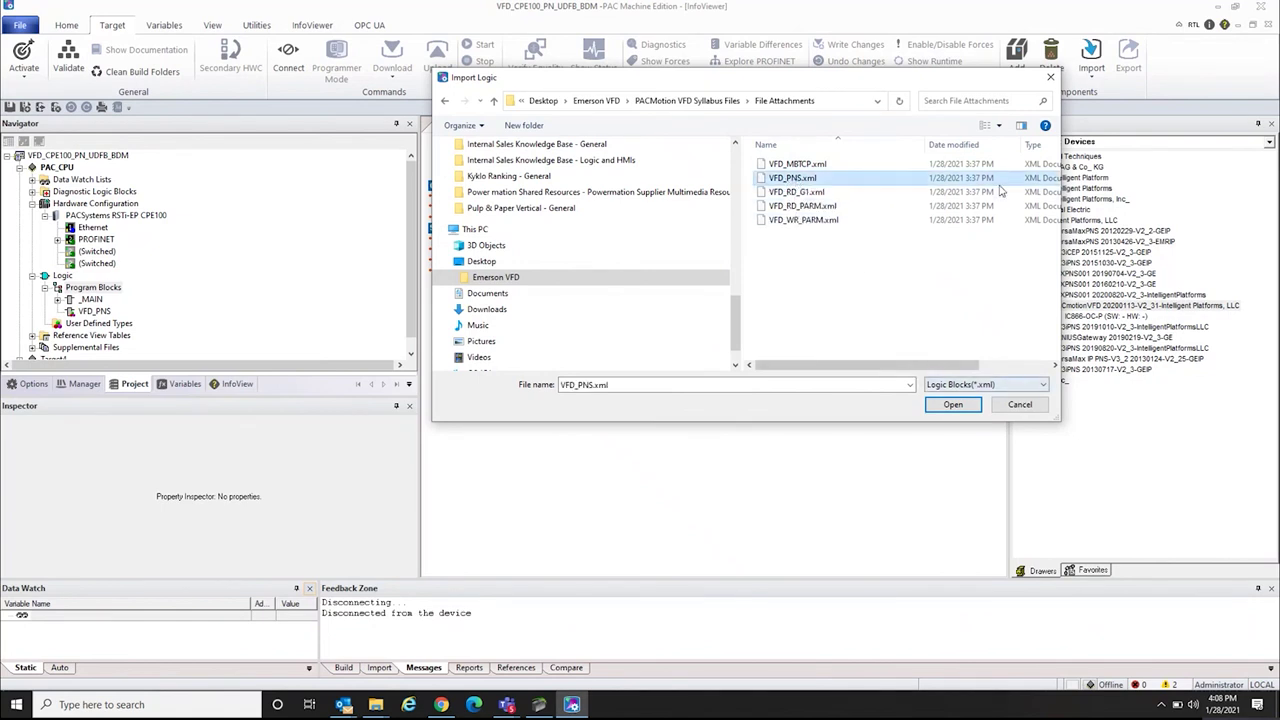
left_click(1020, 404)
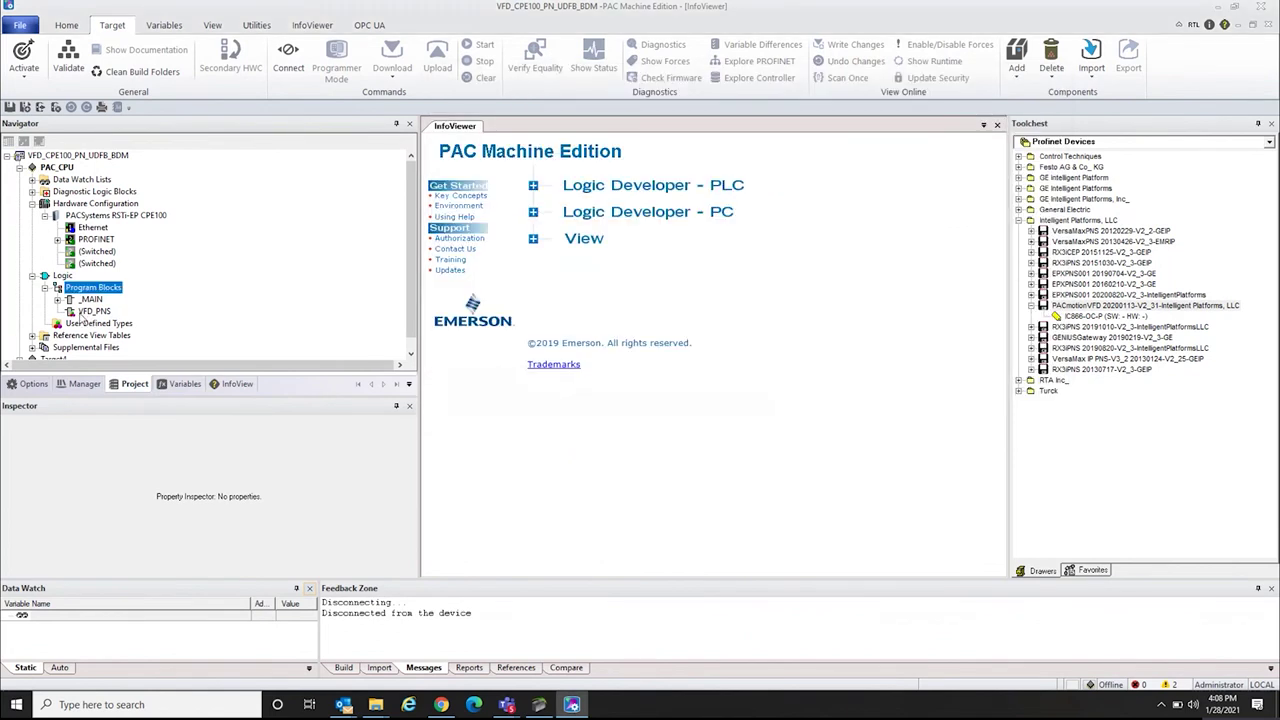
Open the VFD_PNS block and read through its ladder logic for the drive's control and status data
double_click(82, 312)
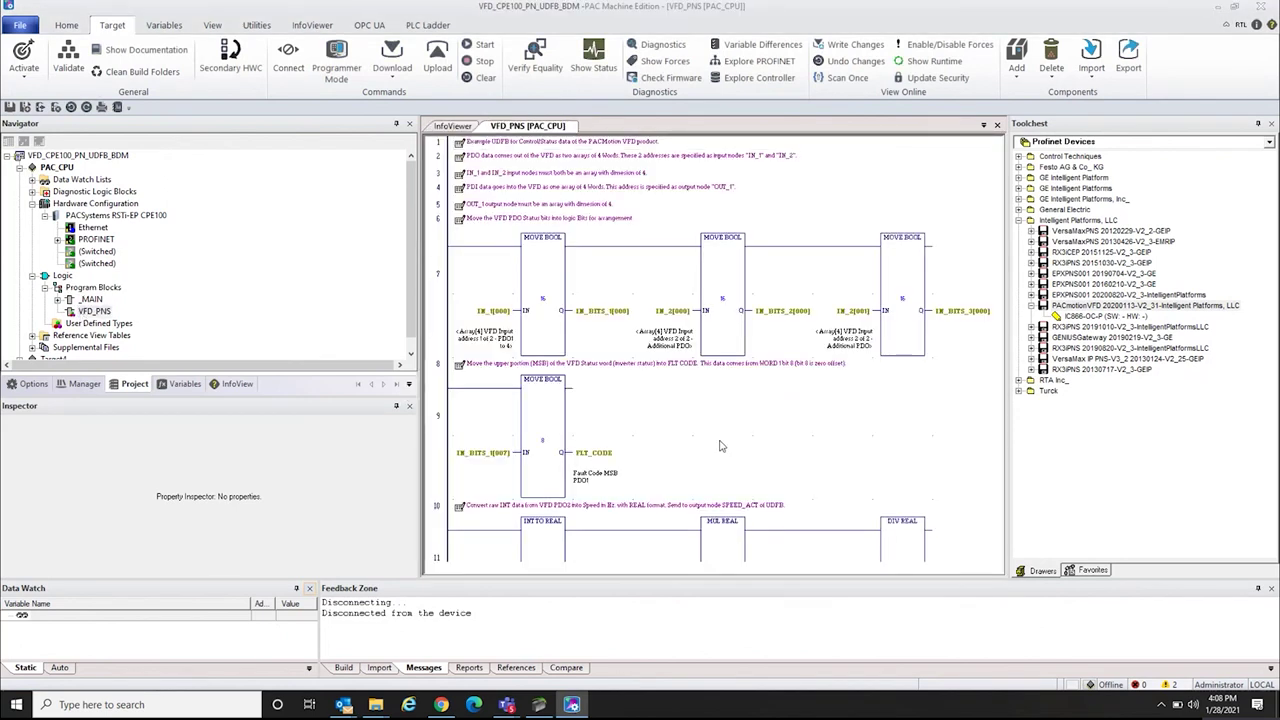
scroll(709, 335, "down", 10)
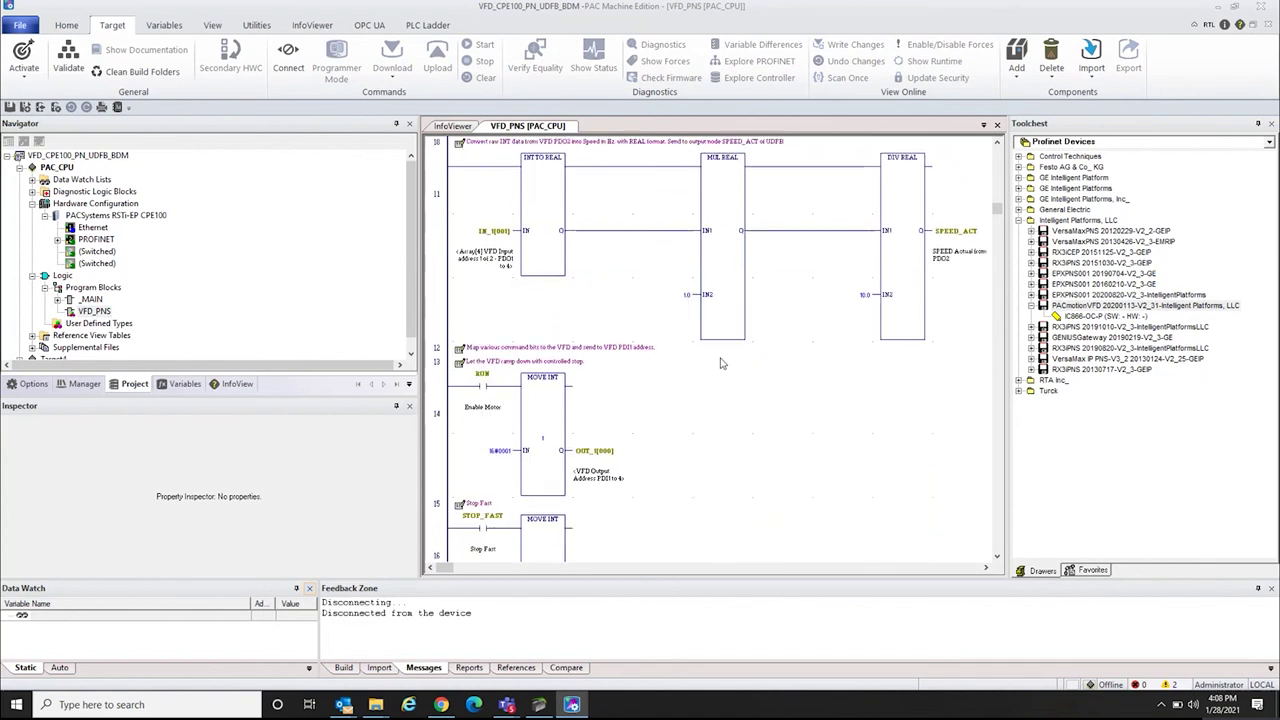
scroll(735, 383, "down", 18)
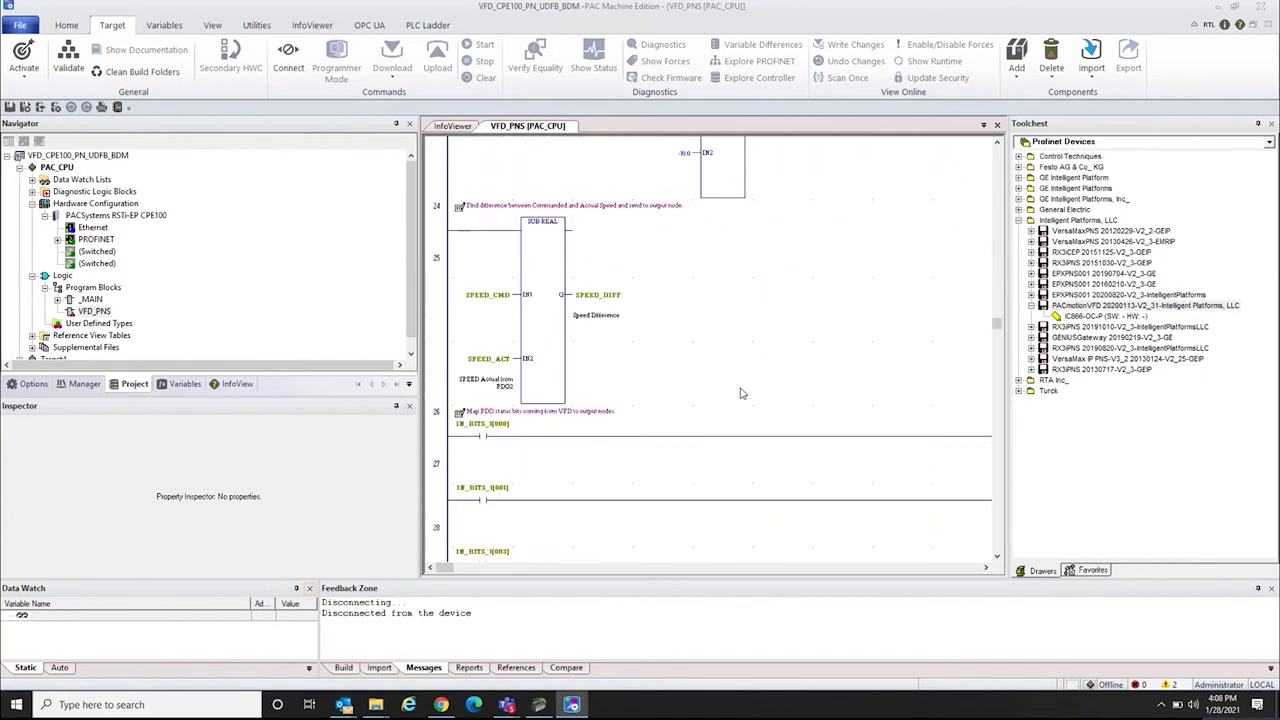
scroll(705, 408, "down", 3)
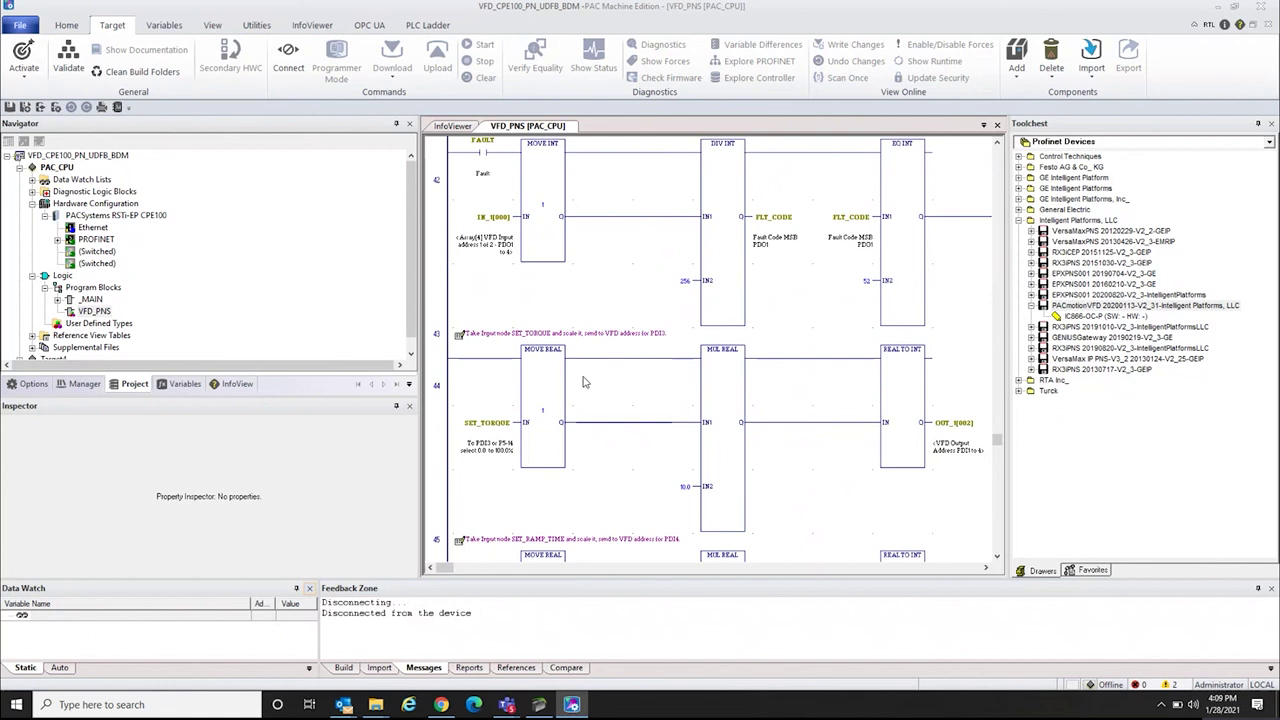
Open the _MAIN block and examine the VFD_PNS function block call with its input and output connections
left_click(68, 301)
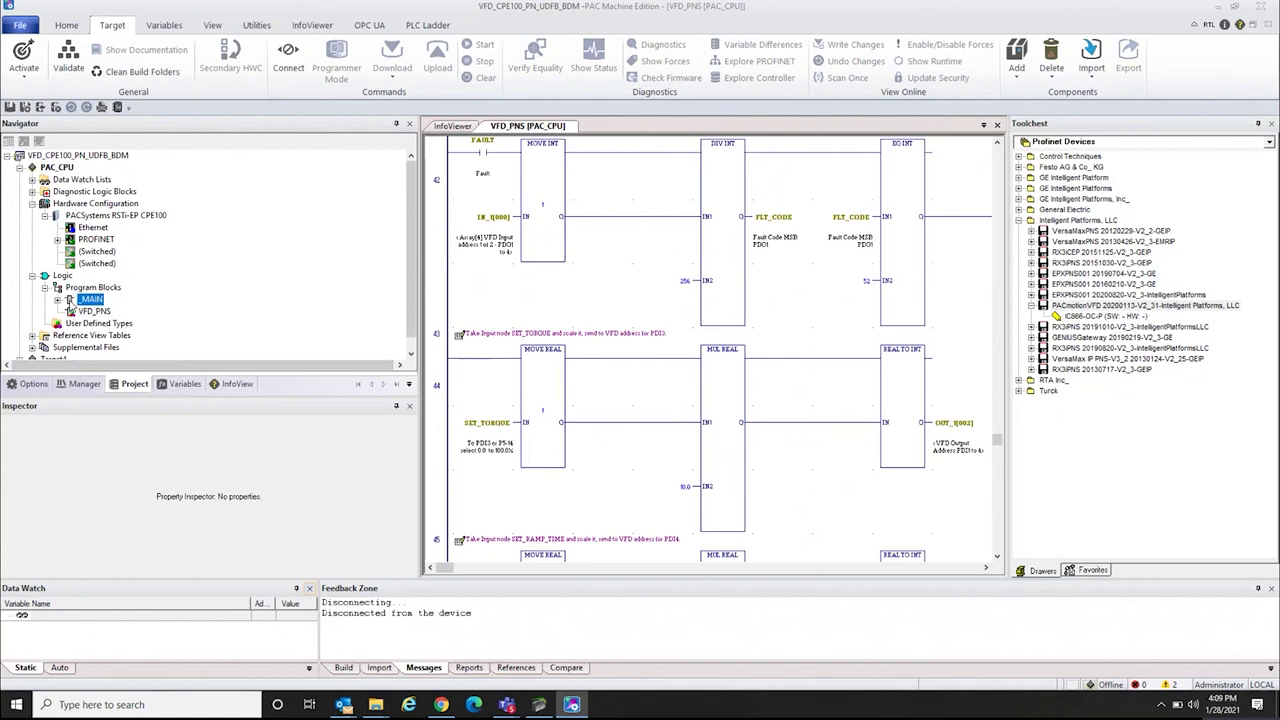
double_click(68, 300)
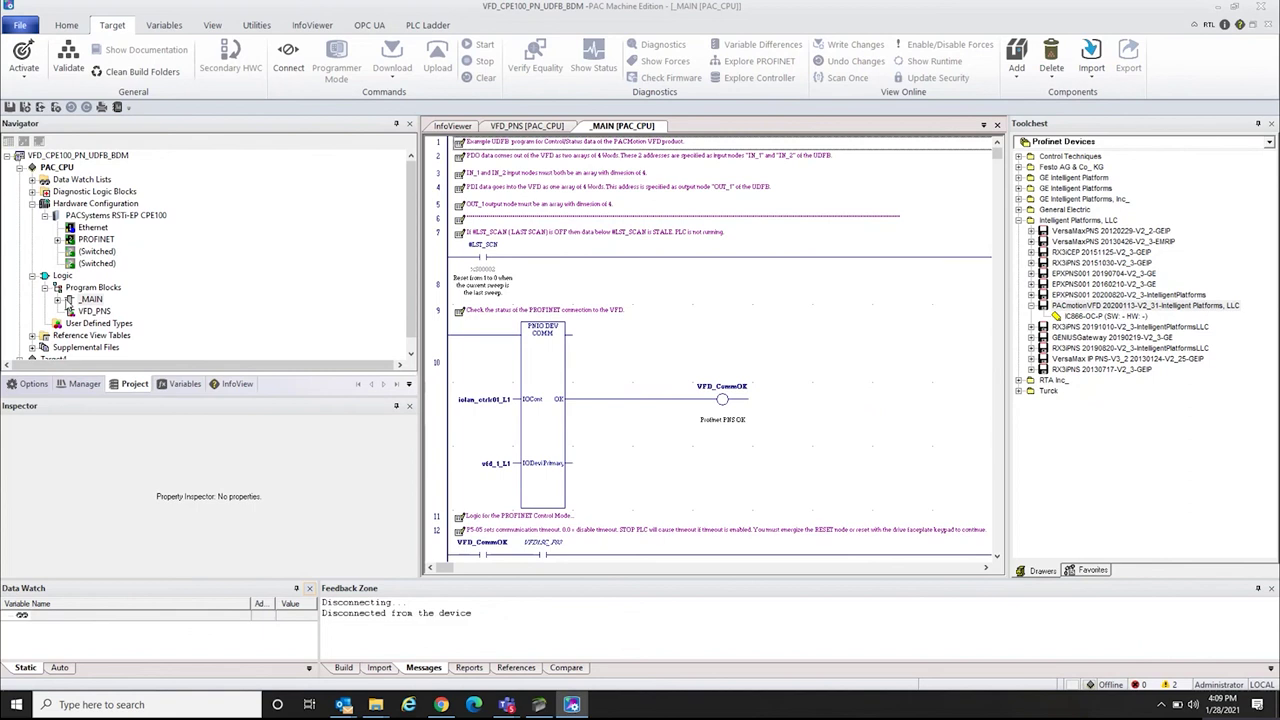
scroll(657, 373, "down", 1)
scroll(647, 352, "down", 7)
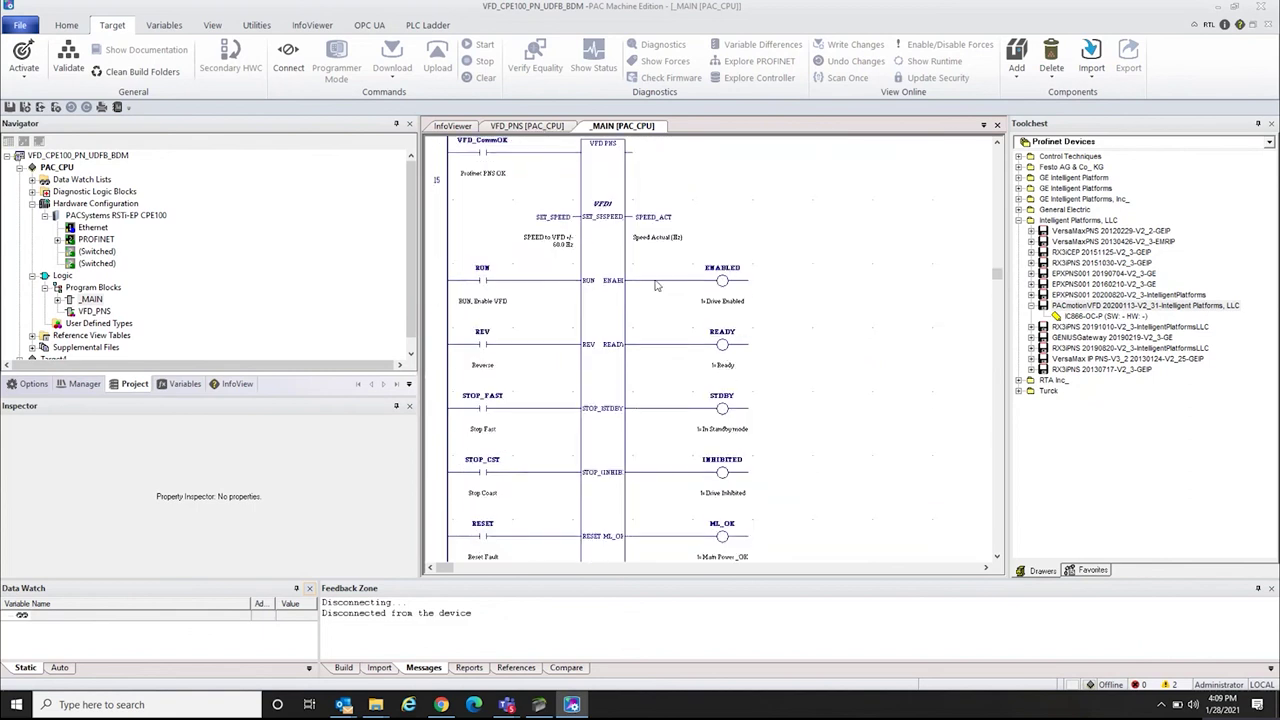
scroll(919, 310, "up", 1)
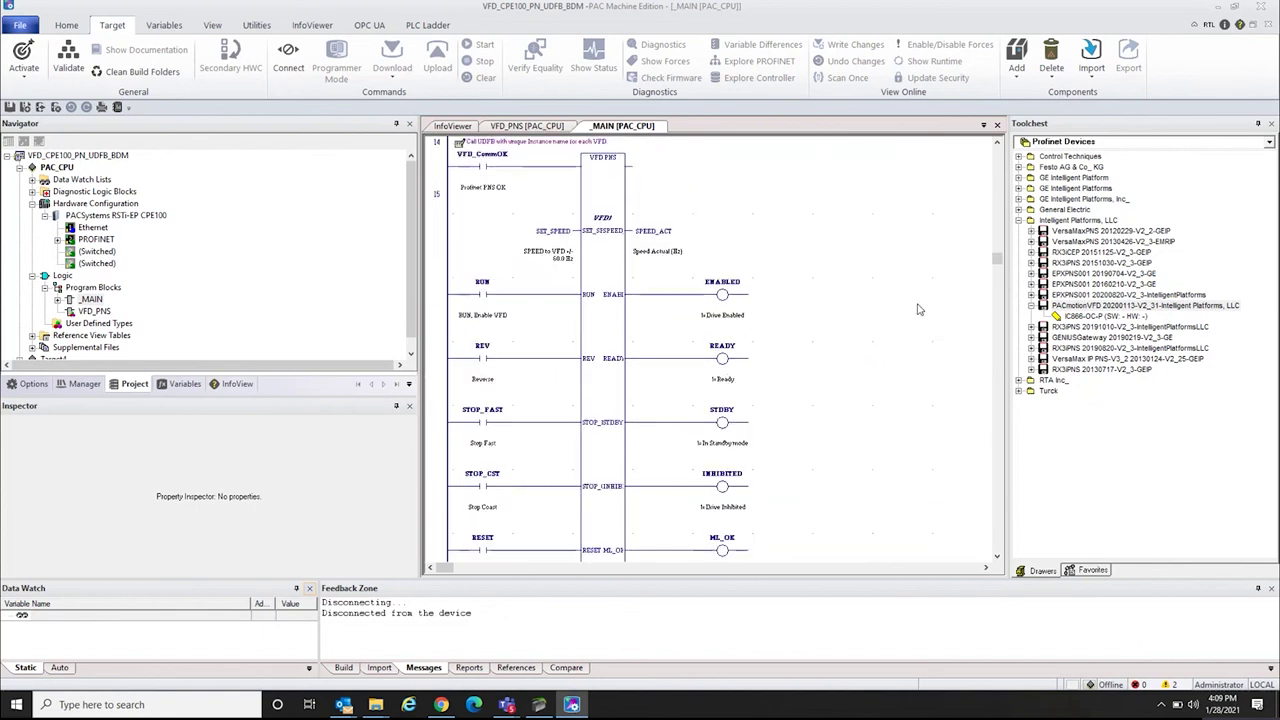
scroll(919, 310, "up", 1)
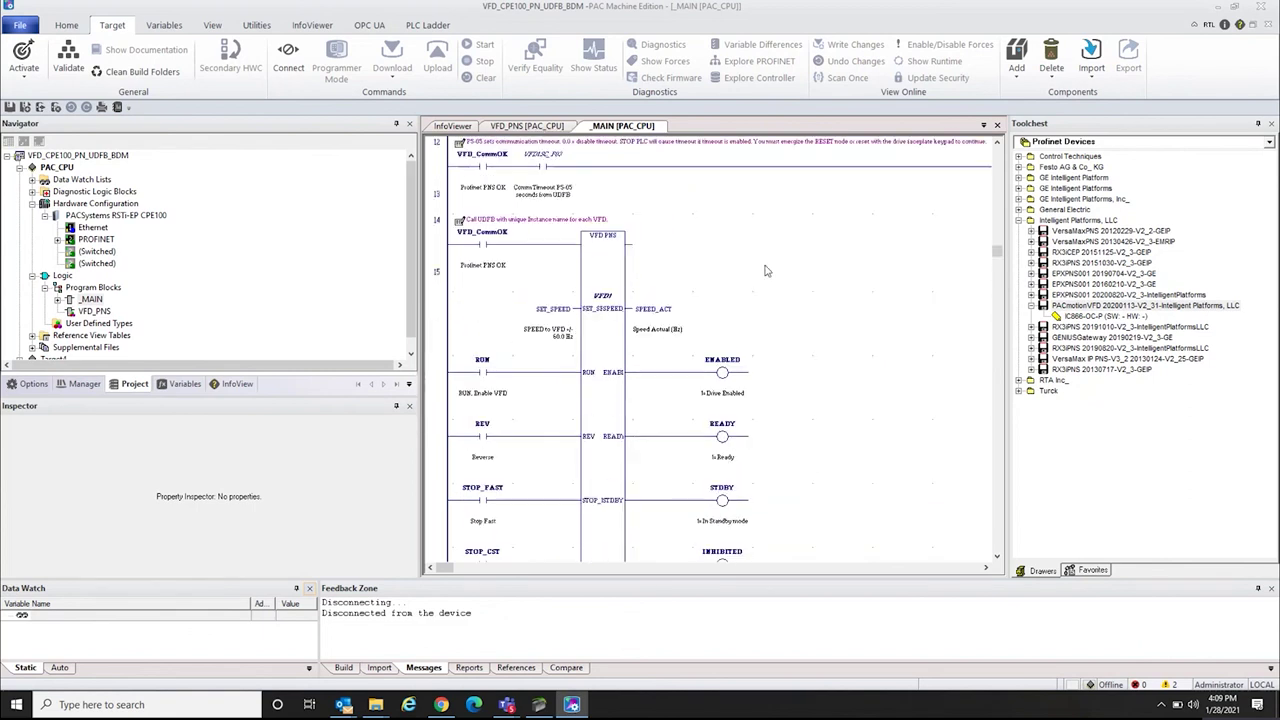
scroll(810, 245, "down", 1)
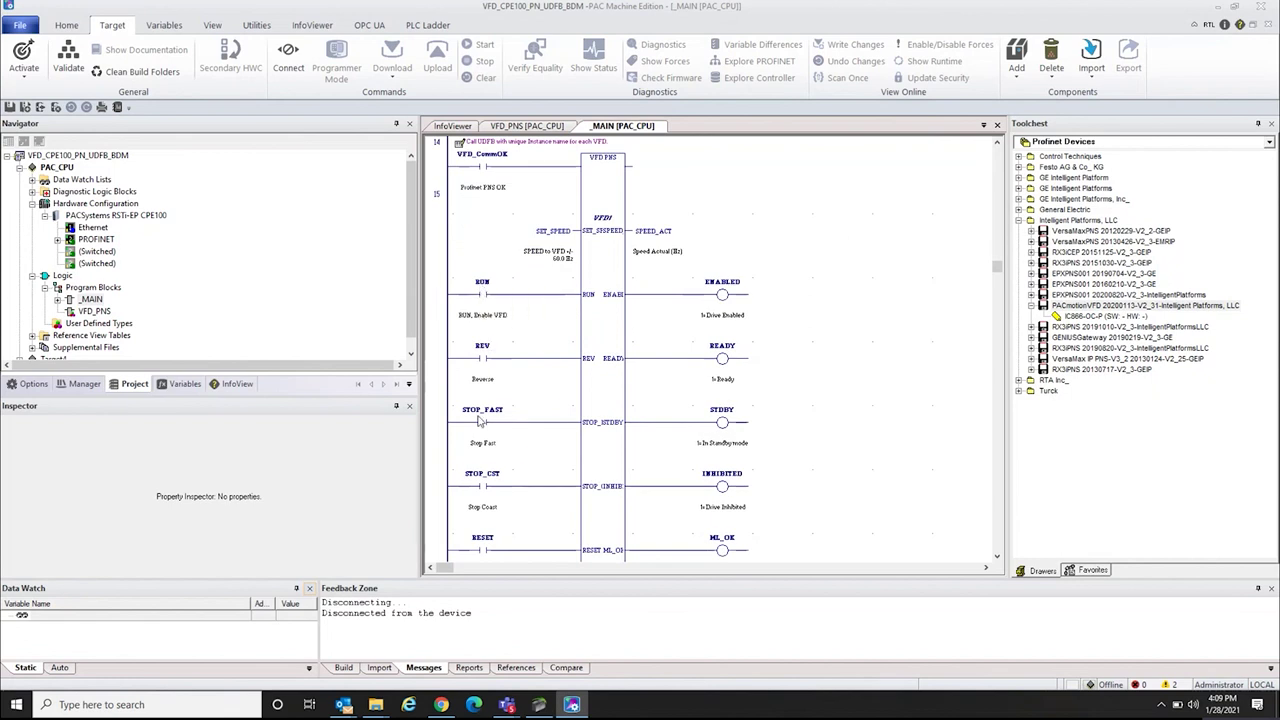
scroll(510, 477, "down", 5)
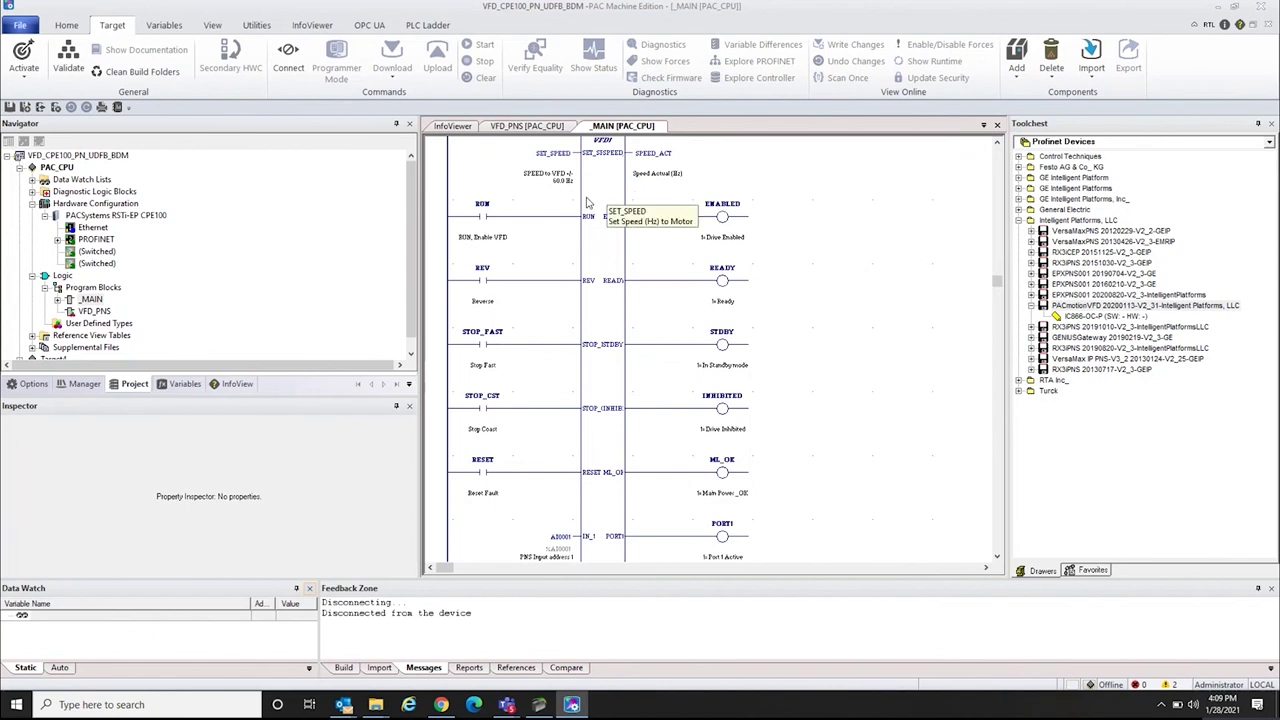
scroll(665, 218, "up", 3)
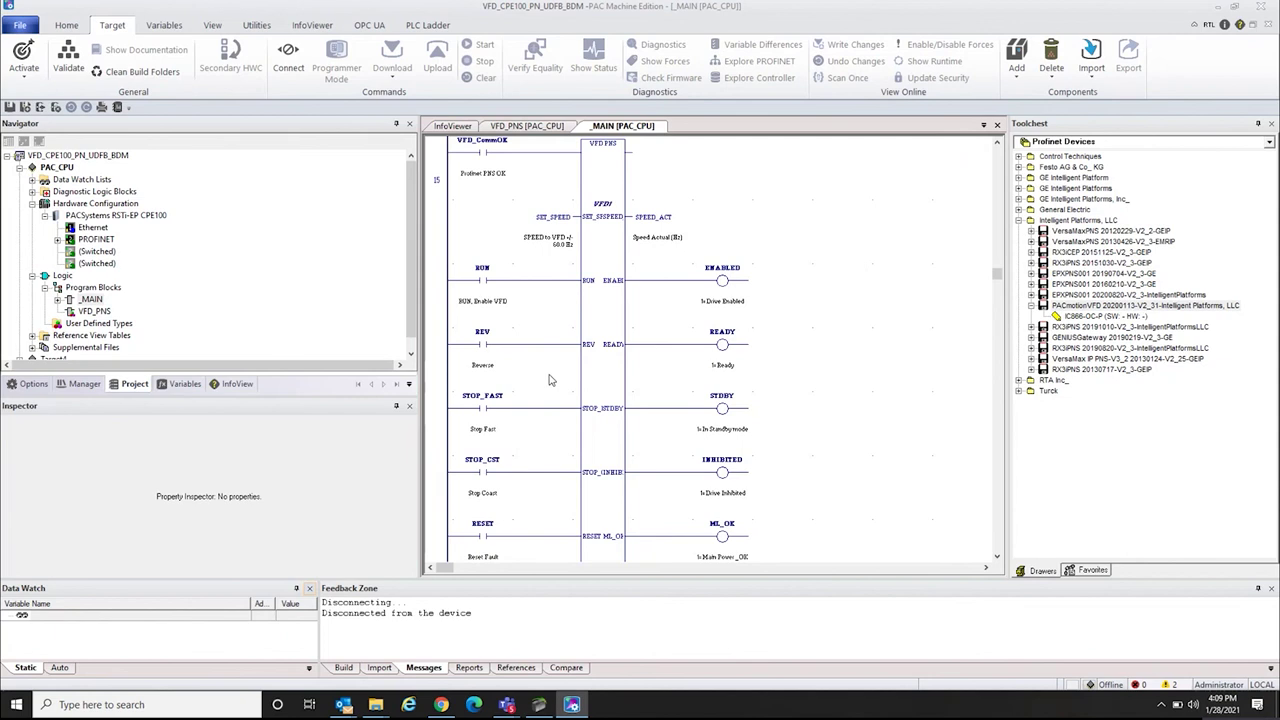
Connect to the PAC_CPU controller to monitor the VFD_PNS function block's live inputs and outputs in _MAIN
scroll(548, 380, "down", 5)
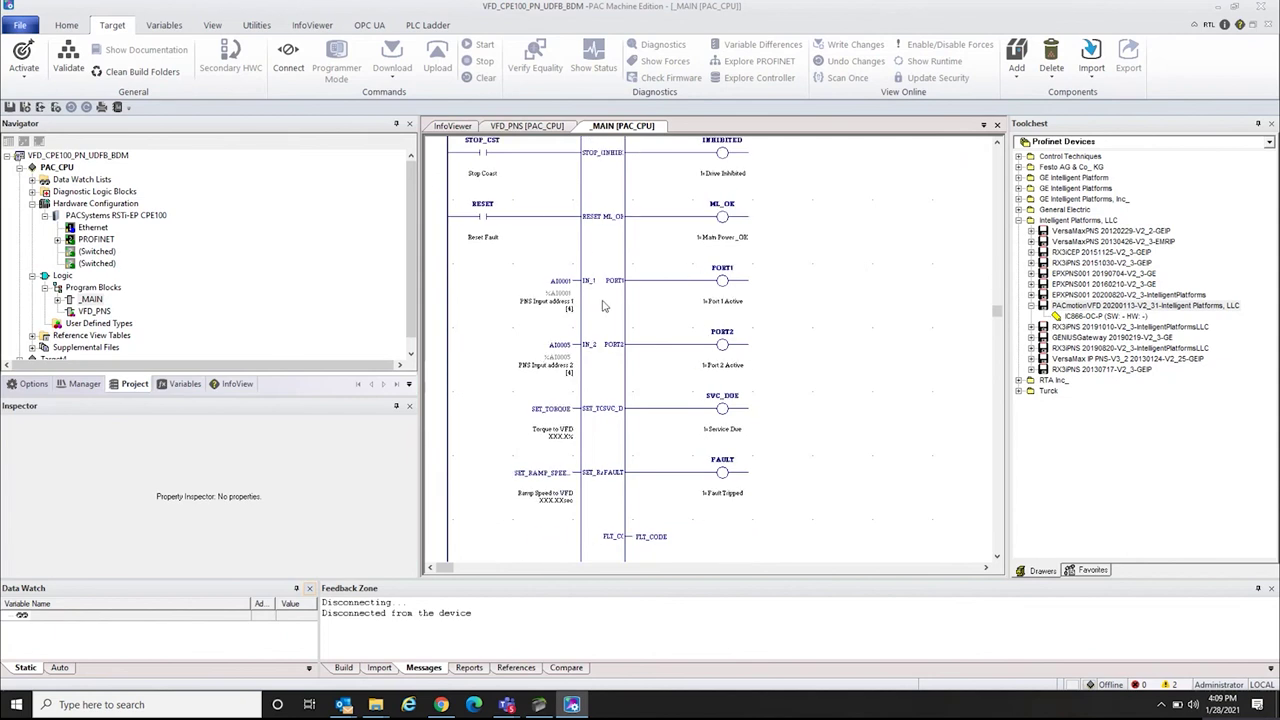
mouse_move(553, 296)
scroll(813, 466, "up", 2)
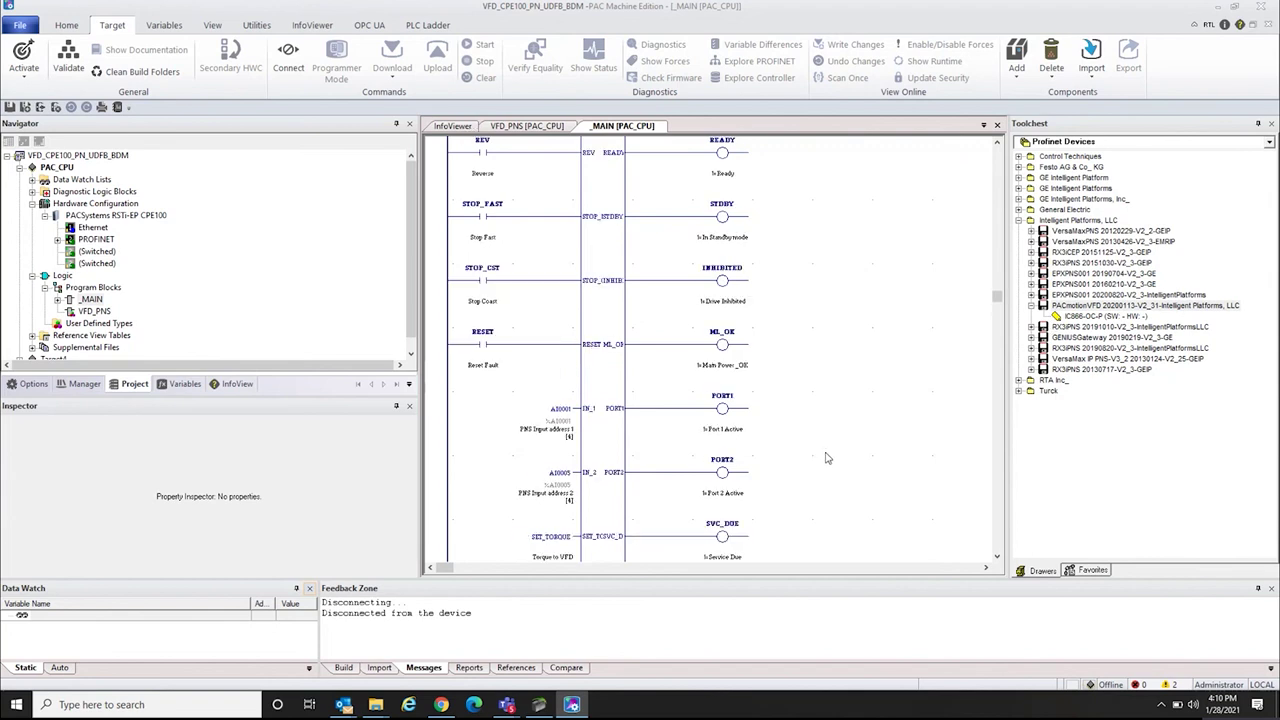
scroll(825, 458, "up", 2)
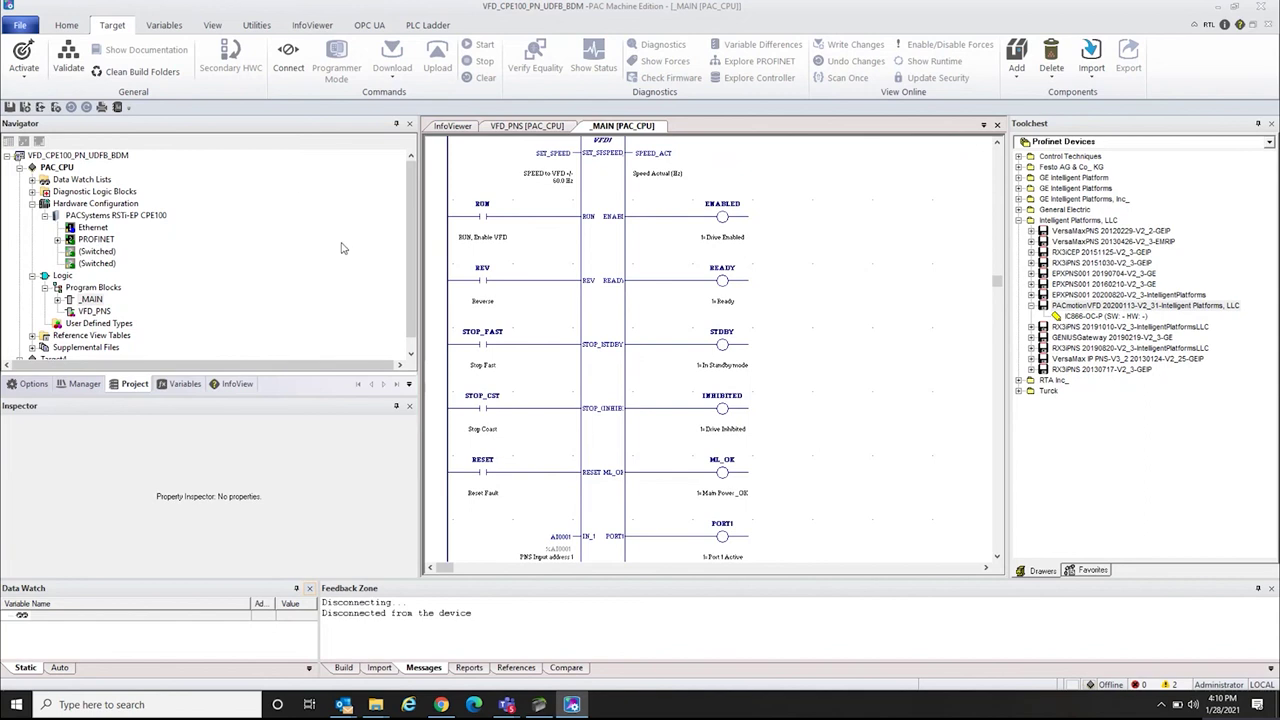
left_click(57, 167)
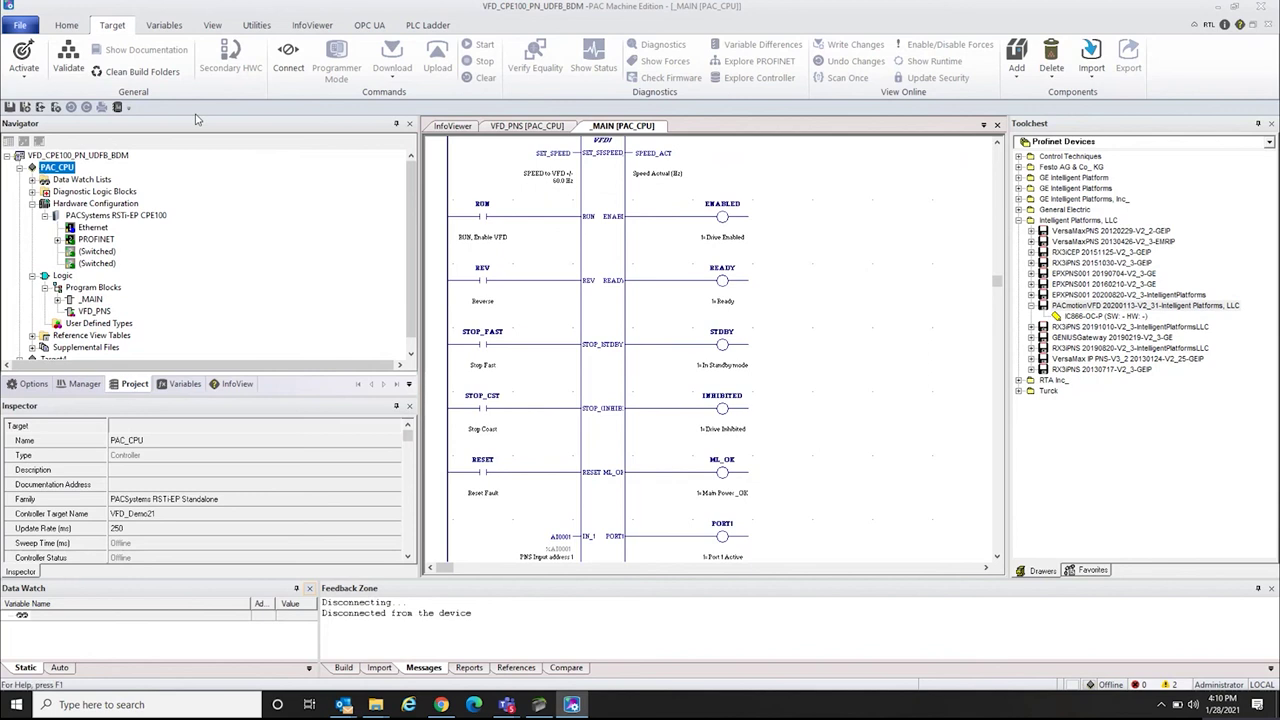
left_click(292, 68)
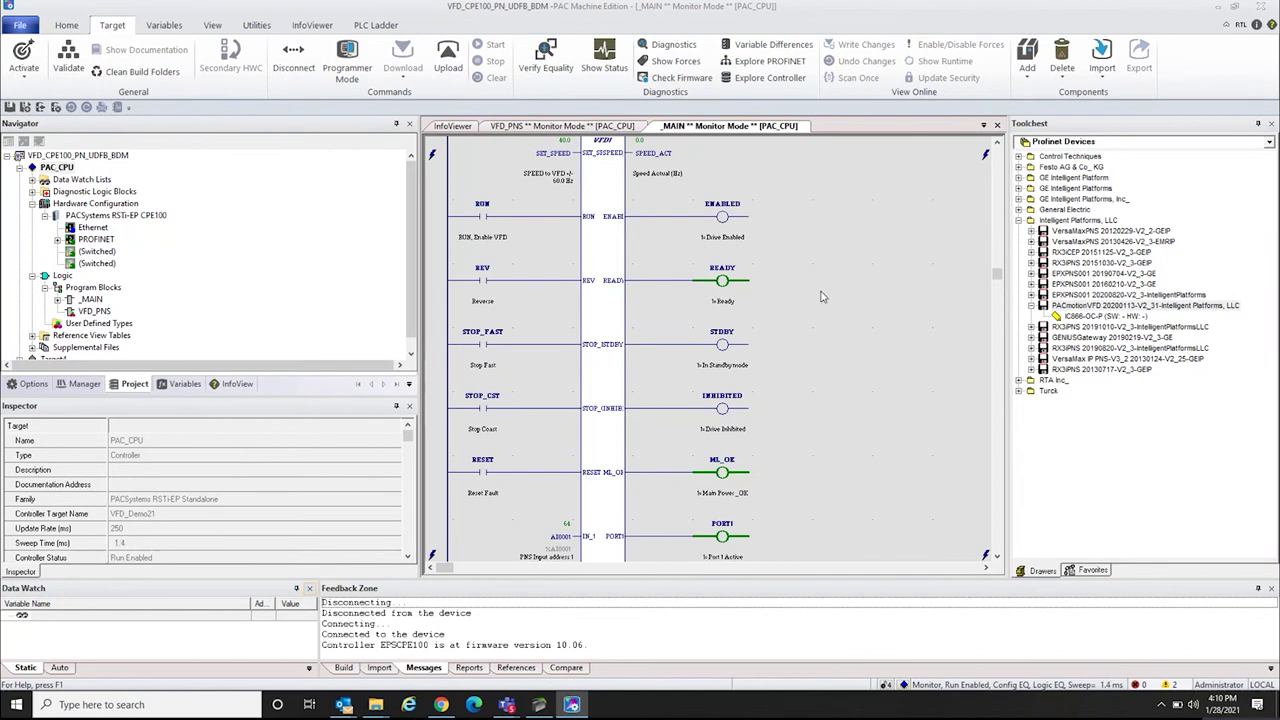
left_click(57, 299)
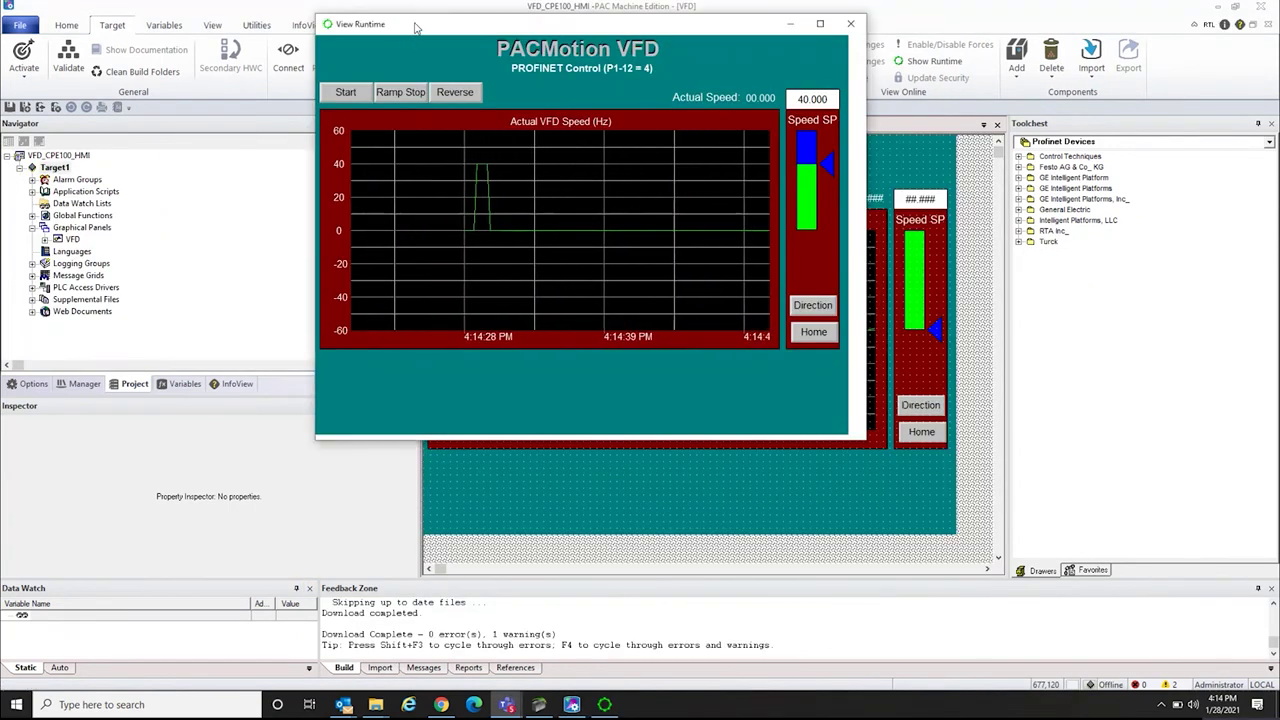
Start the drive from the PACMotion VFD runtime screen, ramp it to a stop, and start it again
left_click_drag(410, 31, 187, 44)
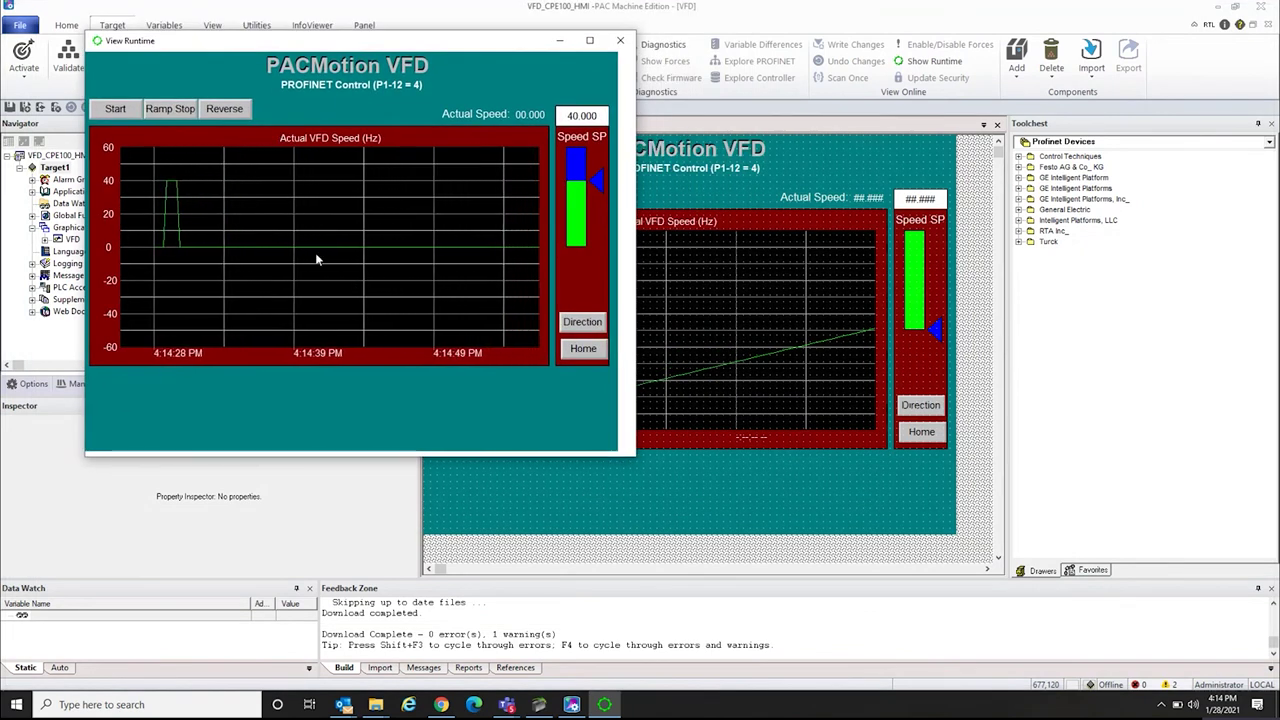
left_click(118, 112)
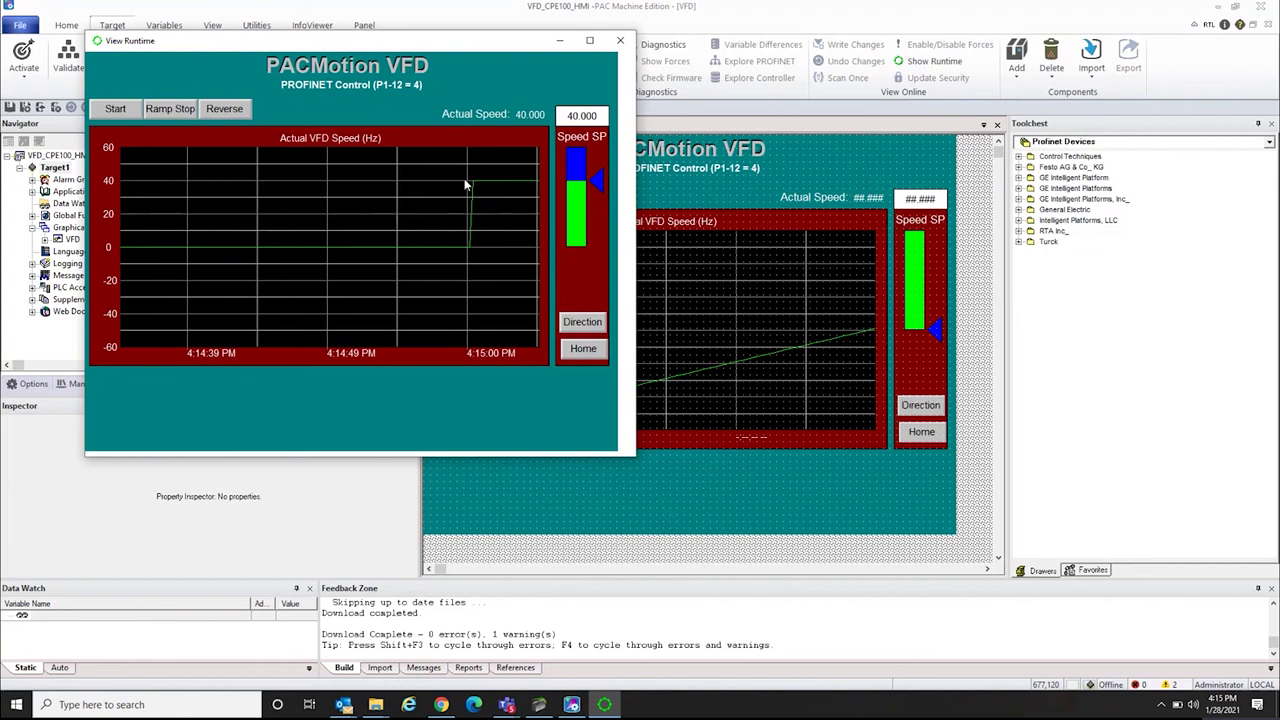
left_click(171, 112)
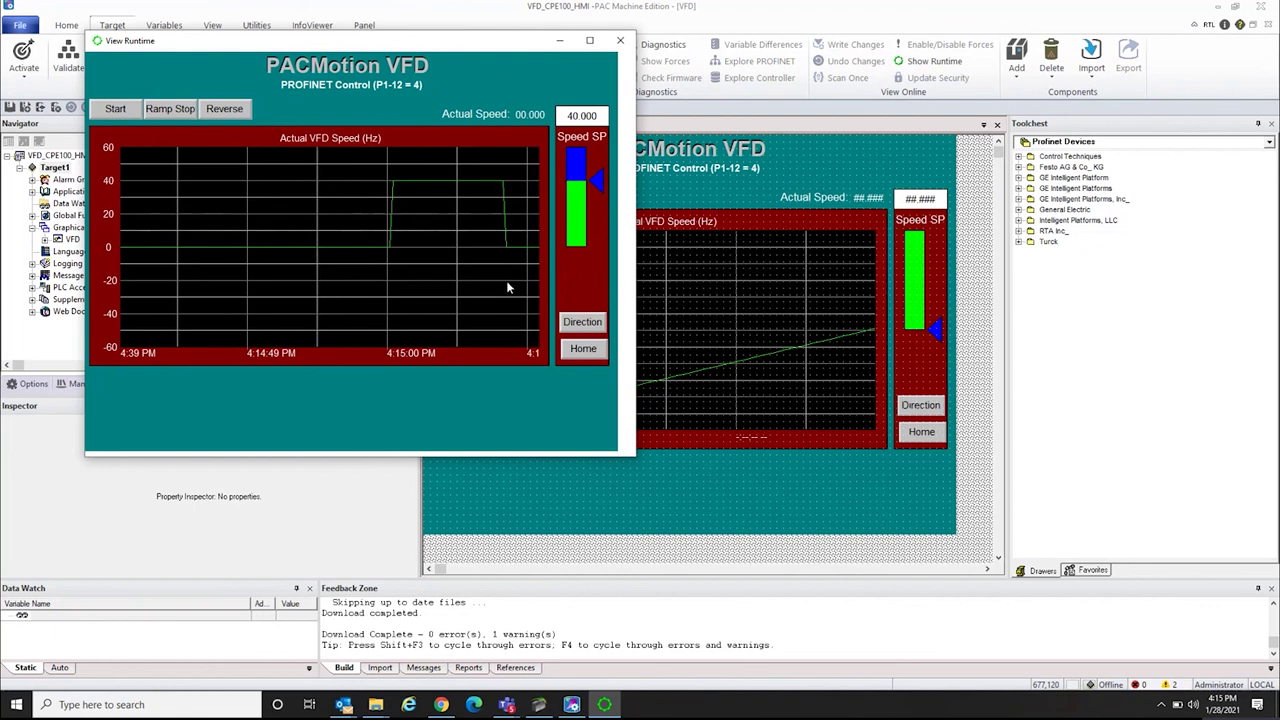
left_click(116, 110)
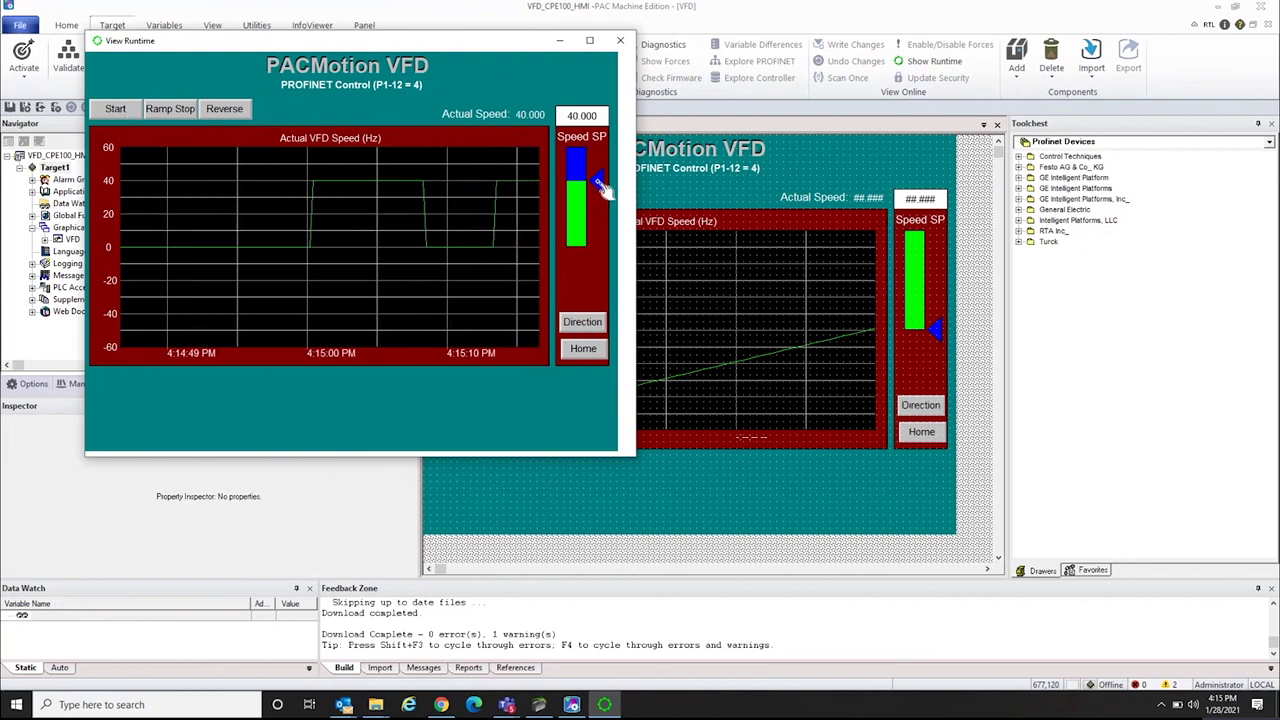
Lower the speed setpoint to about 22.3 Hz, reverse the running drive, and switch it back to forward
left_click_drag(598, 182, 601, 213)
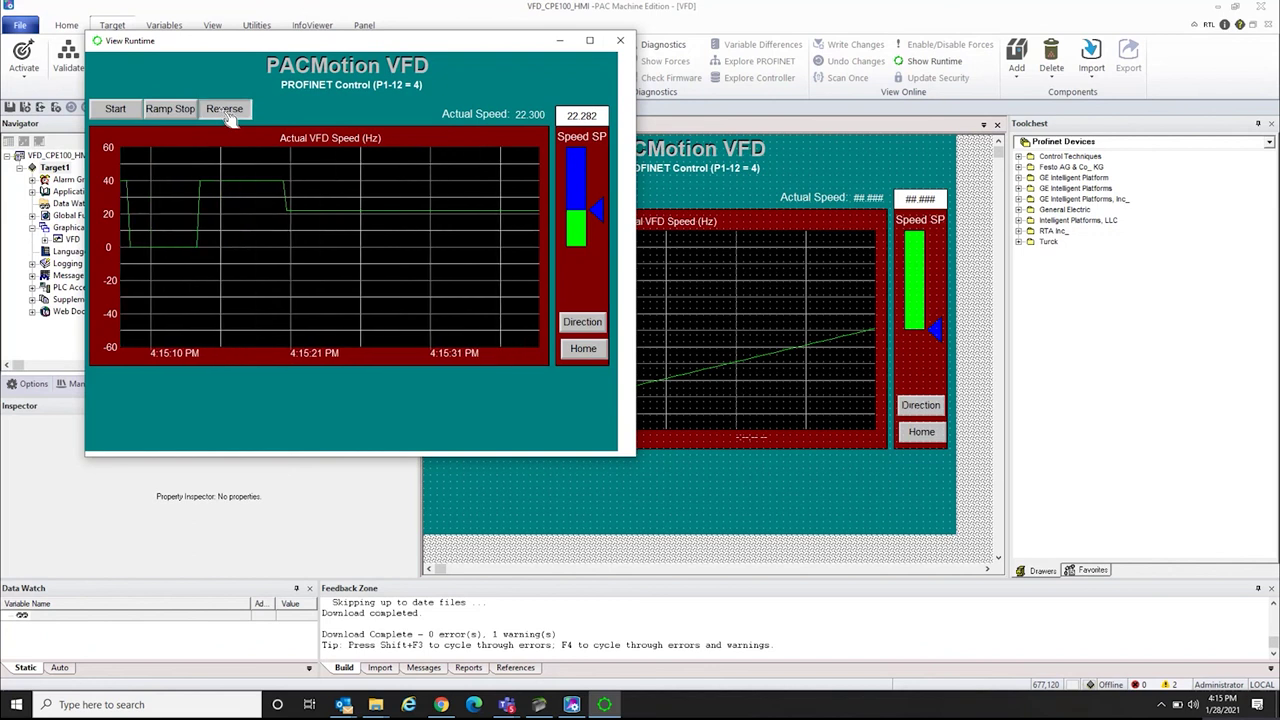
left_click(225, 109)
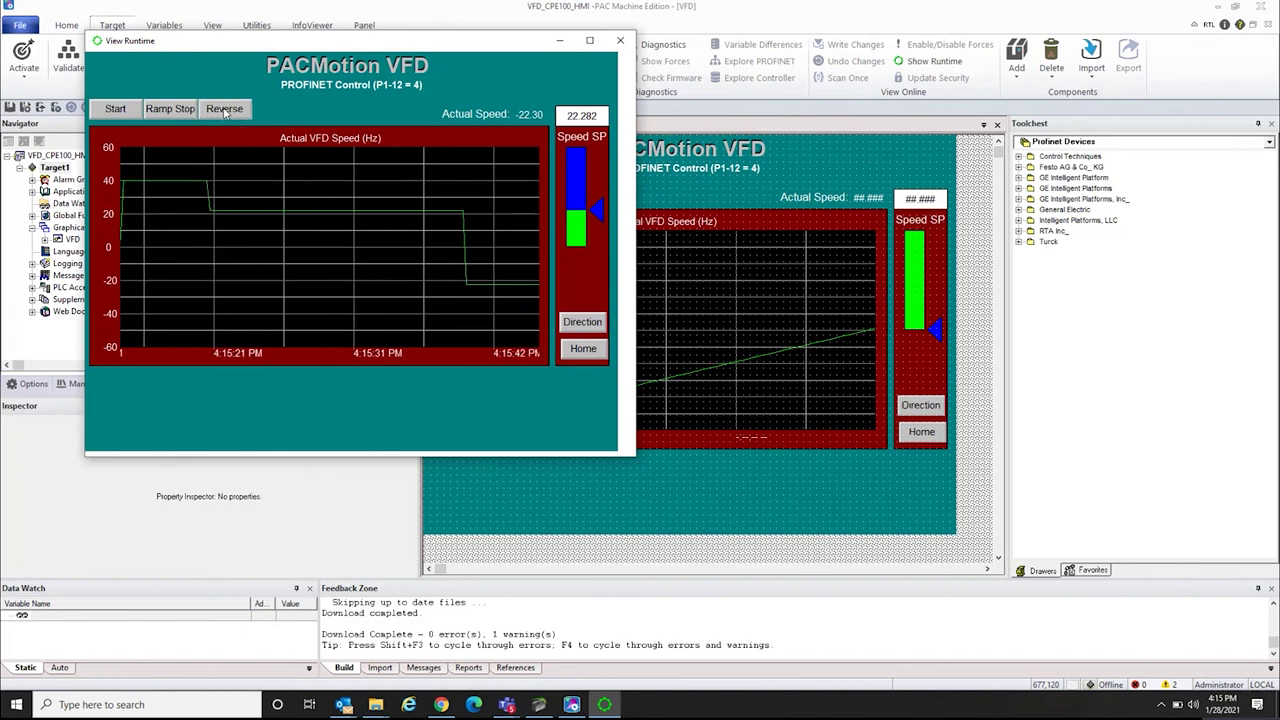
left_click(234, 115)
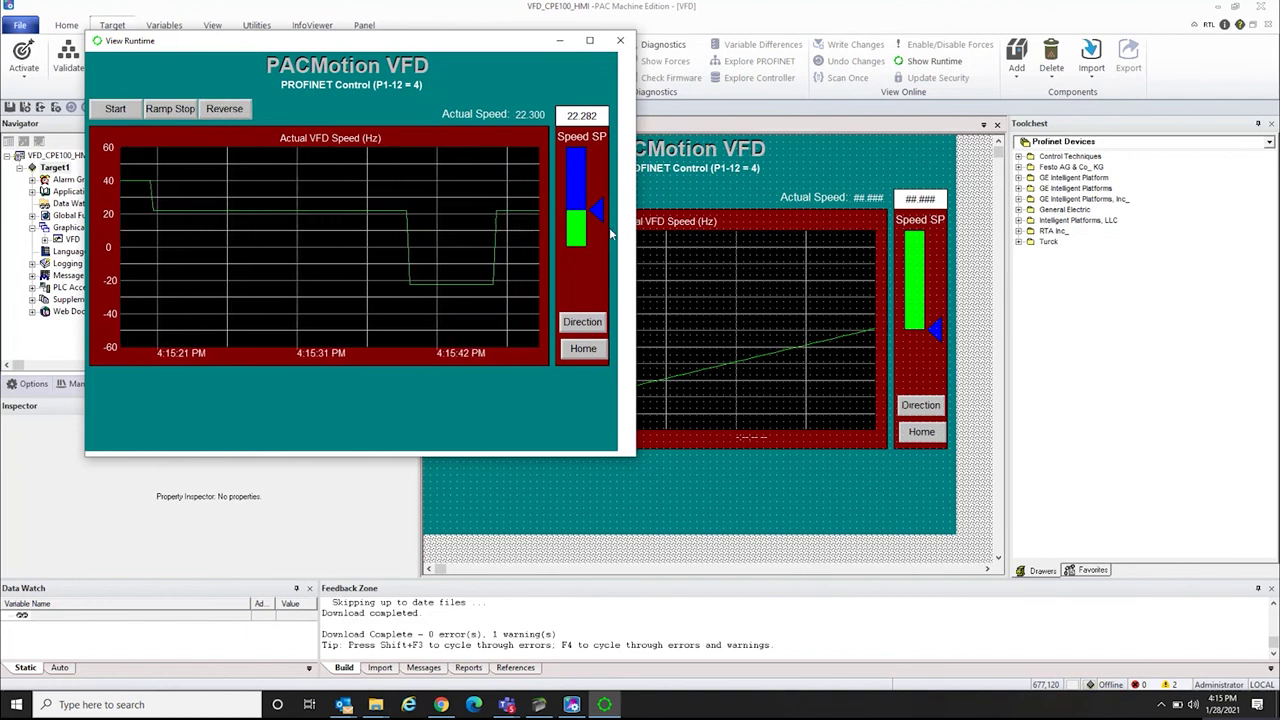
Raise the speed setpoint to about 29.5 Hz with the slider, and enter an exact setpoint of 40 Hz
left_click_drag(597, 209, 601, 198)
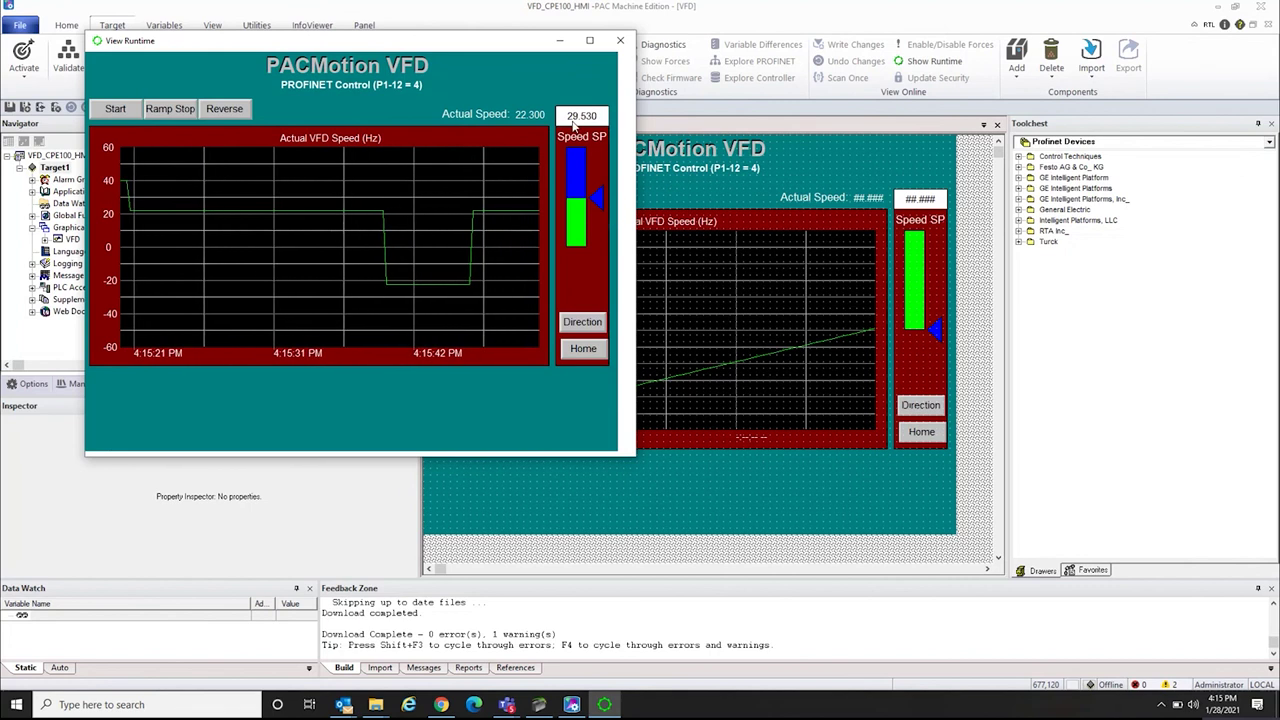
left_click(576, 122)
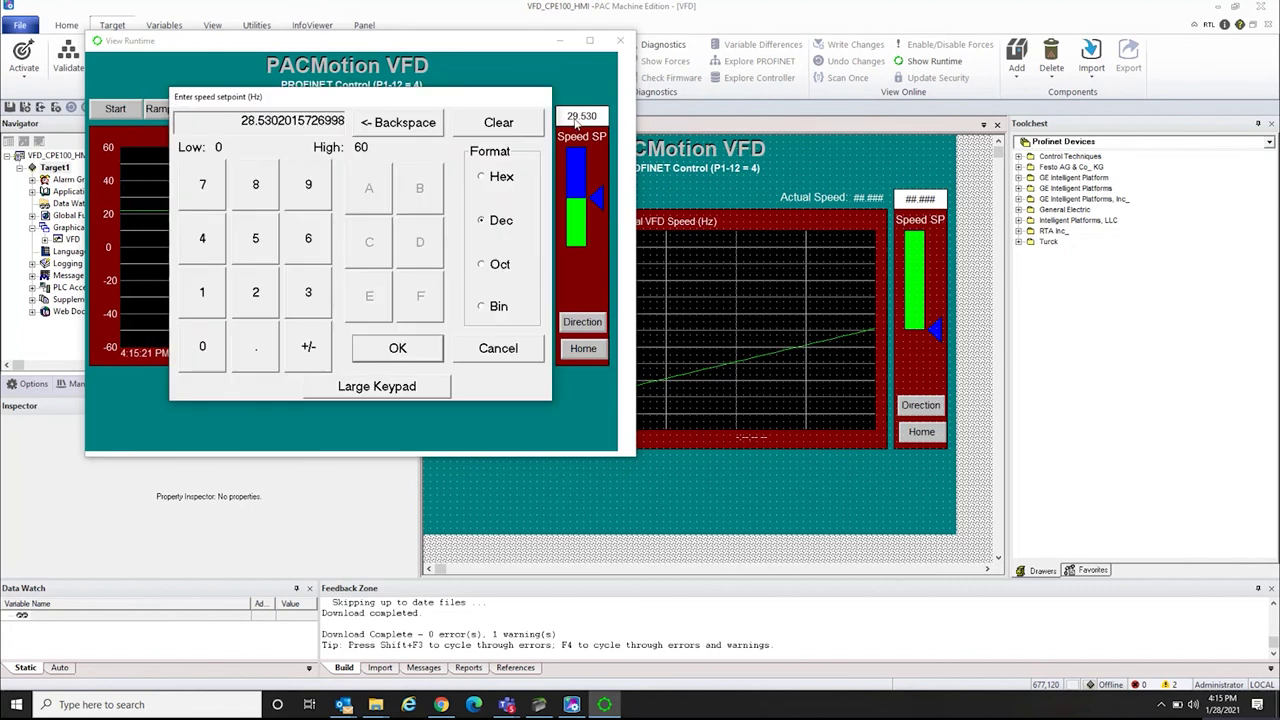
left_click(205, 232)
left_click(218, 360)
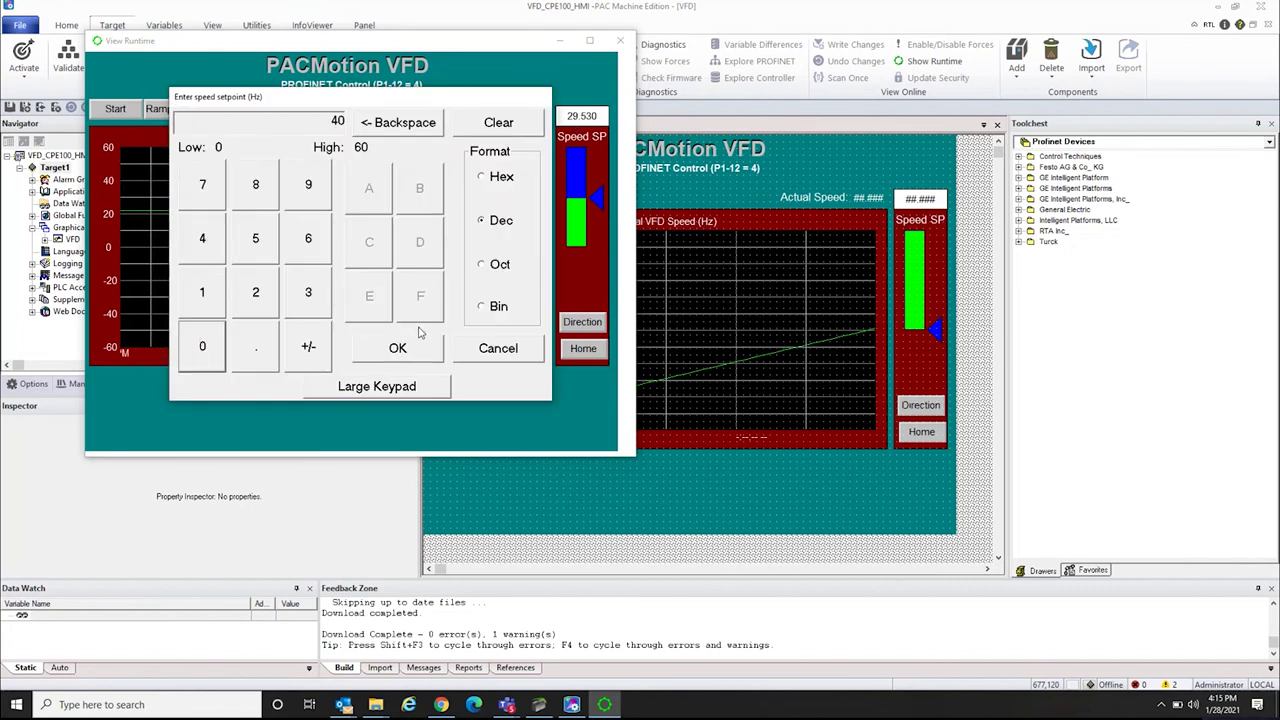
left_click(498, 348)
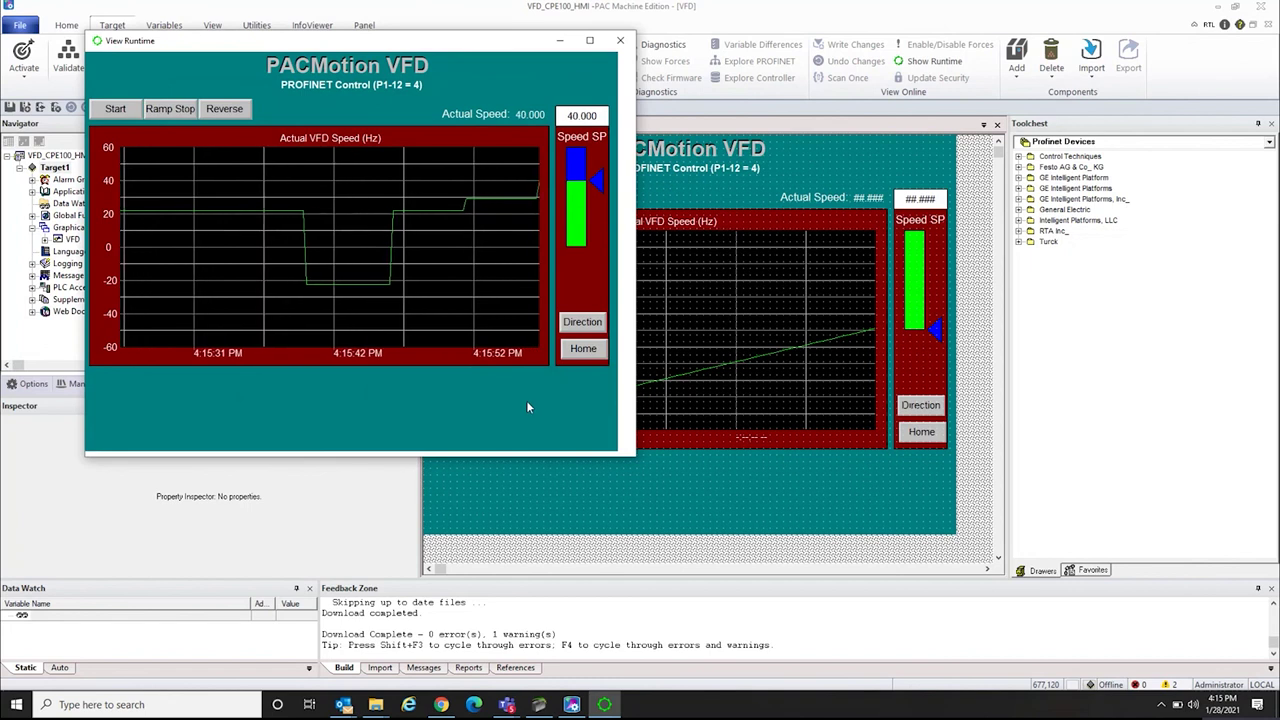